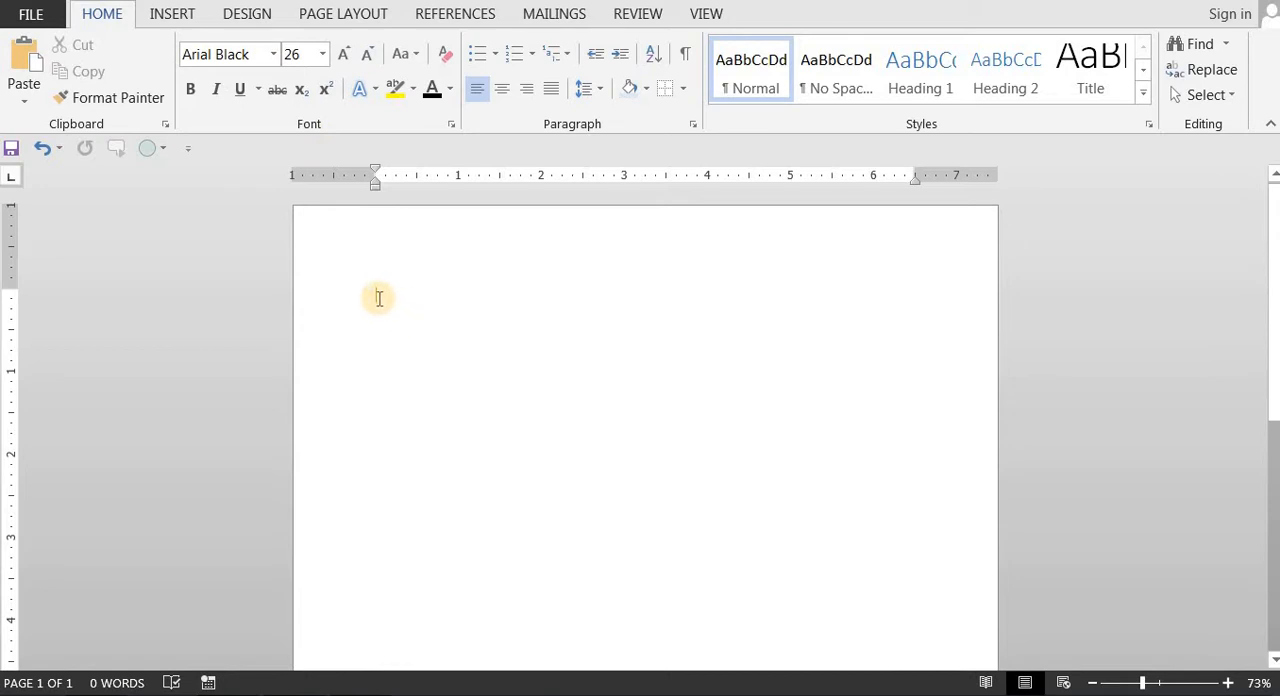
Step: Enter filler text beginning "Hghgjihisd" followed by a long run of the letter d, trimming the end of the run
{"action": "left_click", "coordinate": [378, 299]}
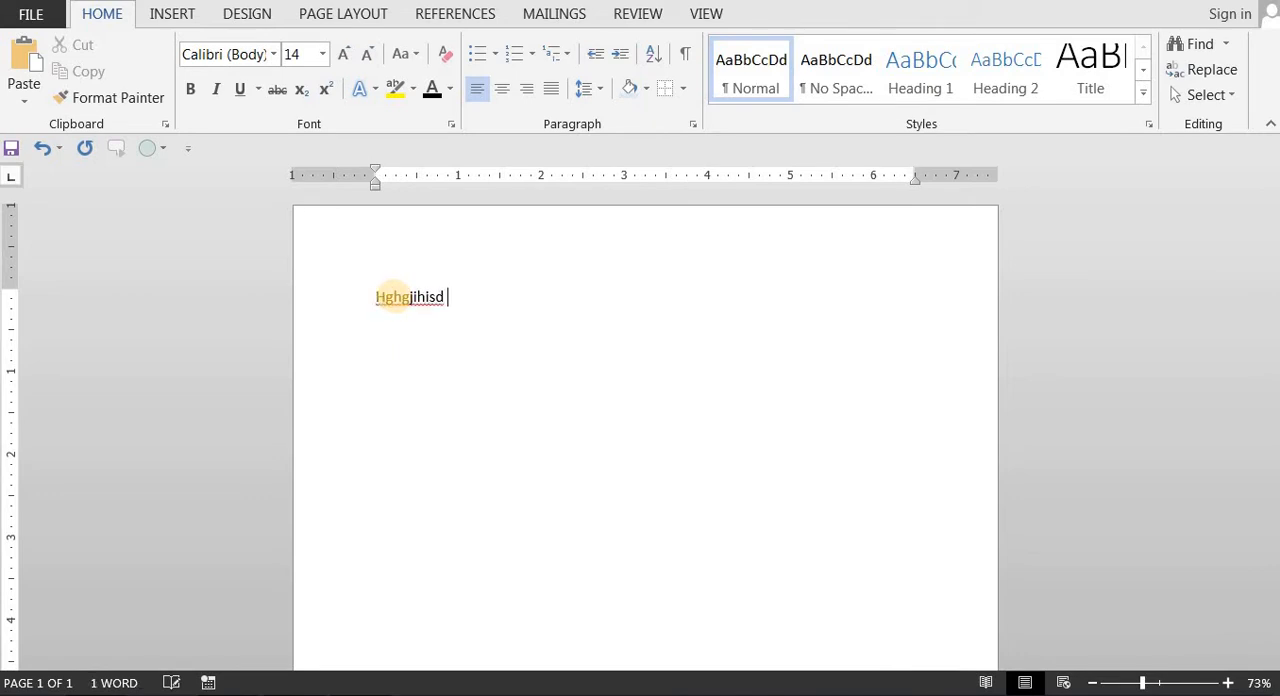
{"action": "type", "text": "dedddddddddddddddddddddddddddd ddddddddddd"}
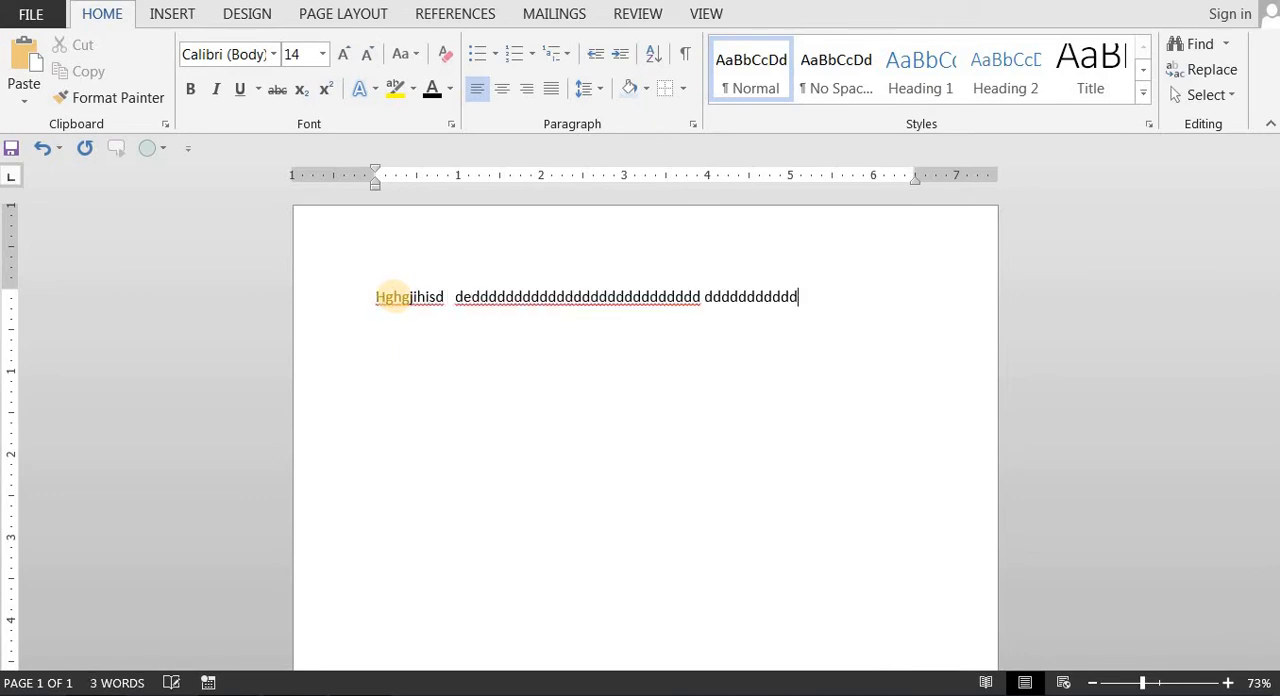
{"action": "key", "text": "BackSpace"}
{"action": "key", "text": "BackSpace"}
{"action": "key", "text": "BackSpace"}
{"action": "key", "text": "BackSpace"}
{"action": "key", "text": "BackSpace"}
{"action": "key", "text": "BackSpace"}
{"action": "key", "text": "BackSpace"}
{"action": "key", "text": "BackSpace"}
{"action": "key", "text": "BackSpace"}
{"action": "key", "text": "BackSpace"}
{"action": "key", "text": "BackSpace"}
{"action": "key", "text": "BackSpace"}
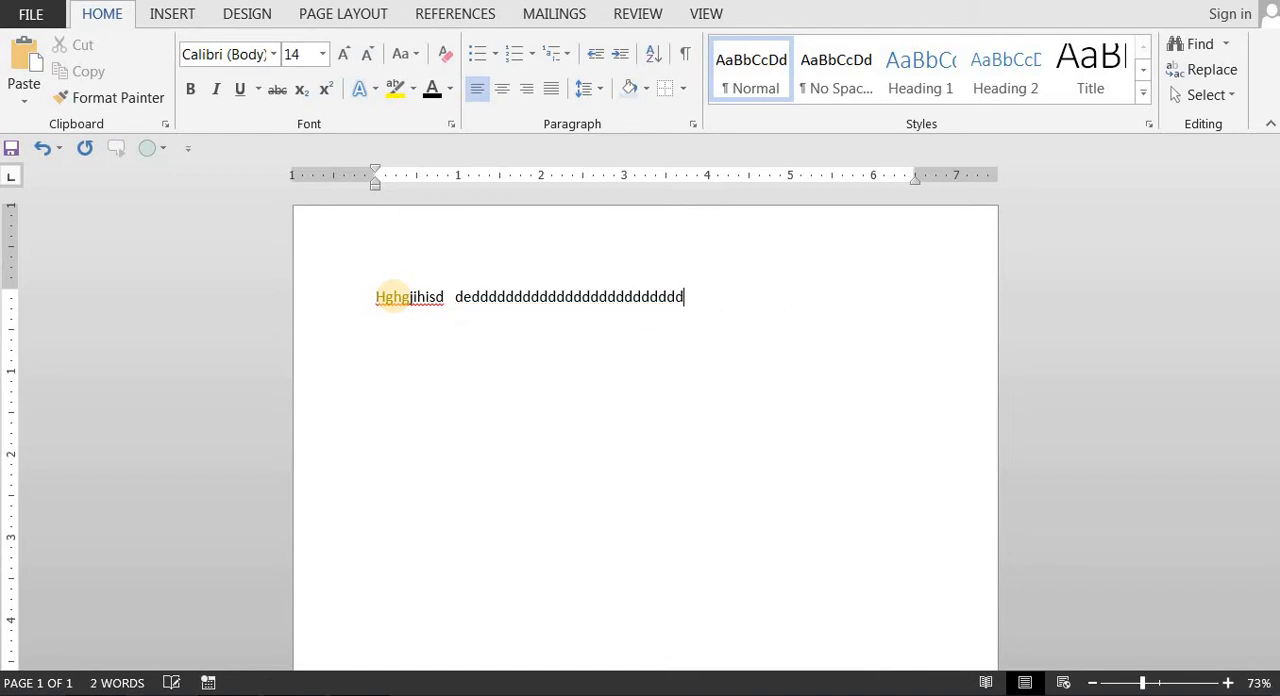
Step: Extend the filler text with more random words such as "sdc sdv awd asdcasd" until it wraps onto a third line
{"action": "type", "text": "ddddddddddddddddd "}
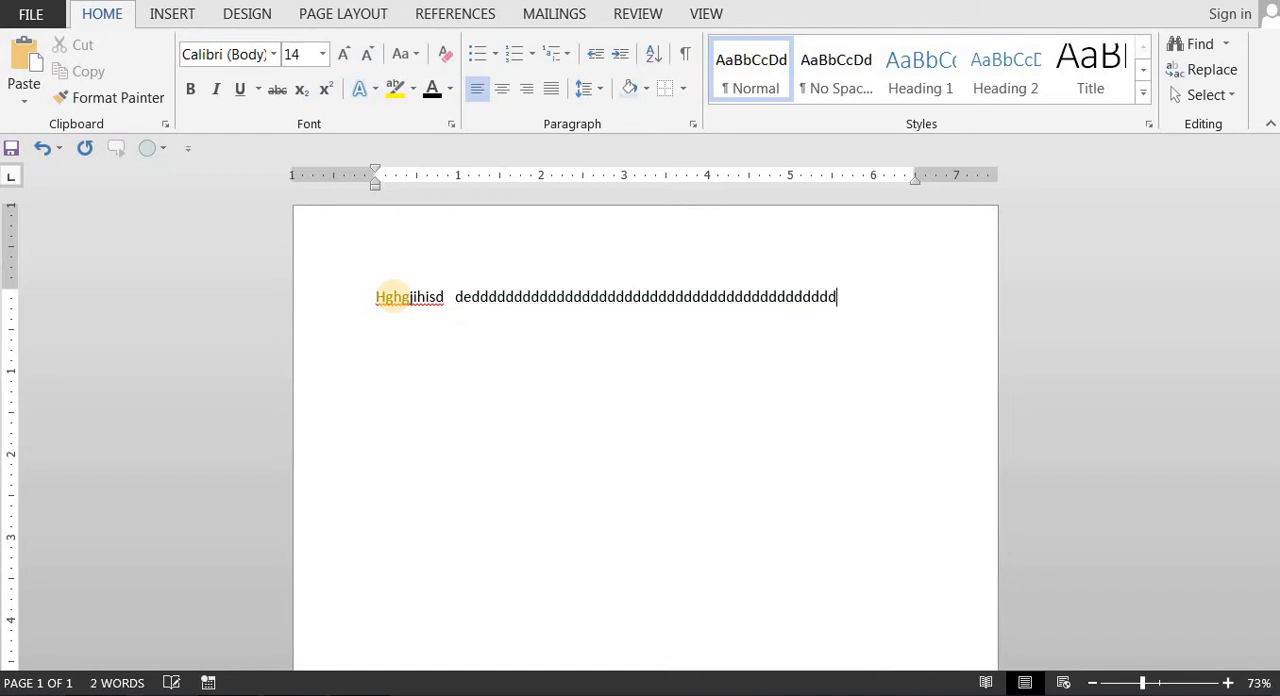
{"action": "type", "text": "dddd ddsd"}
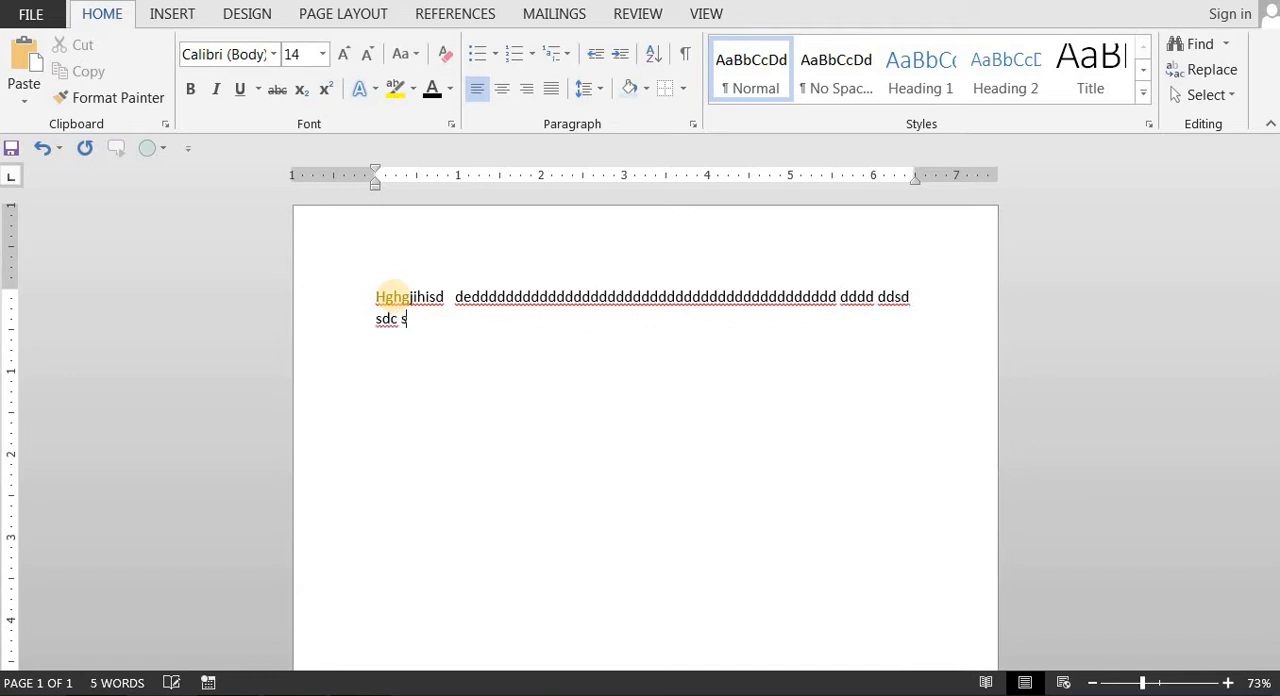
{"action": "type", "text": " sdc sdv awd asdca"}
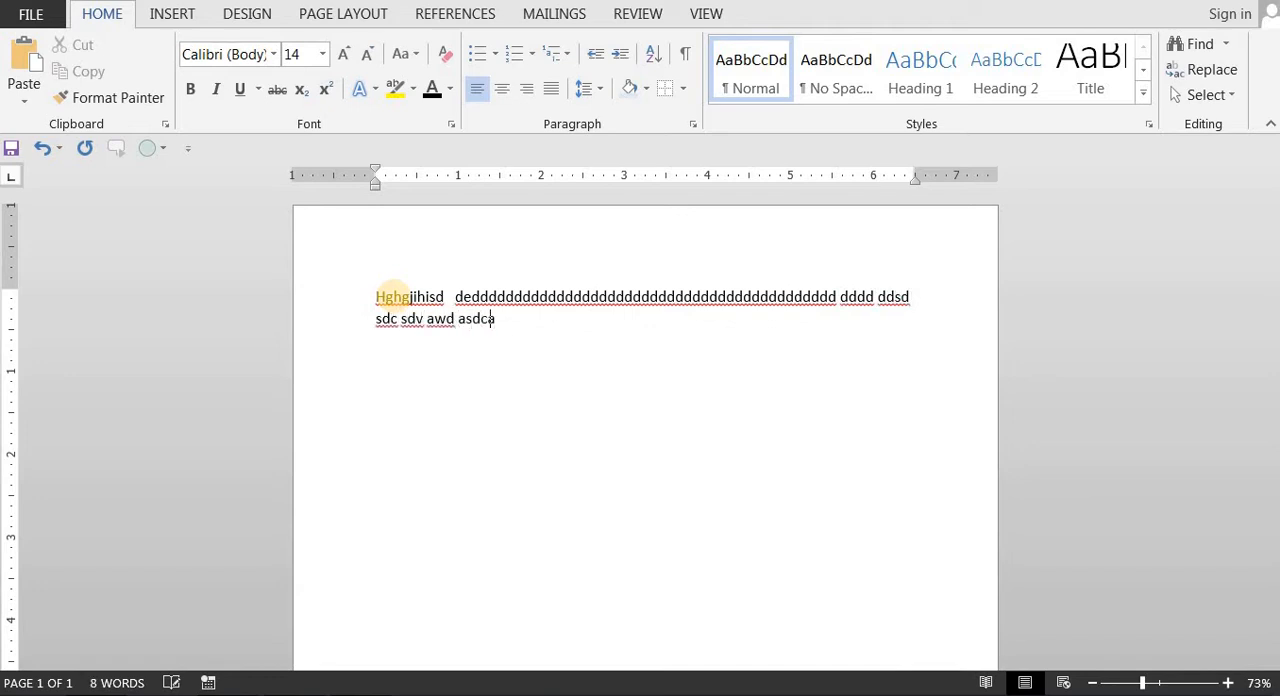
{"action": "type", "text": "sd c asdcasdc "}
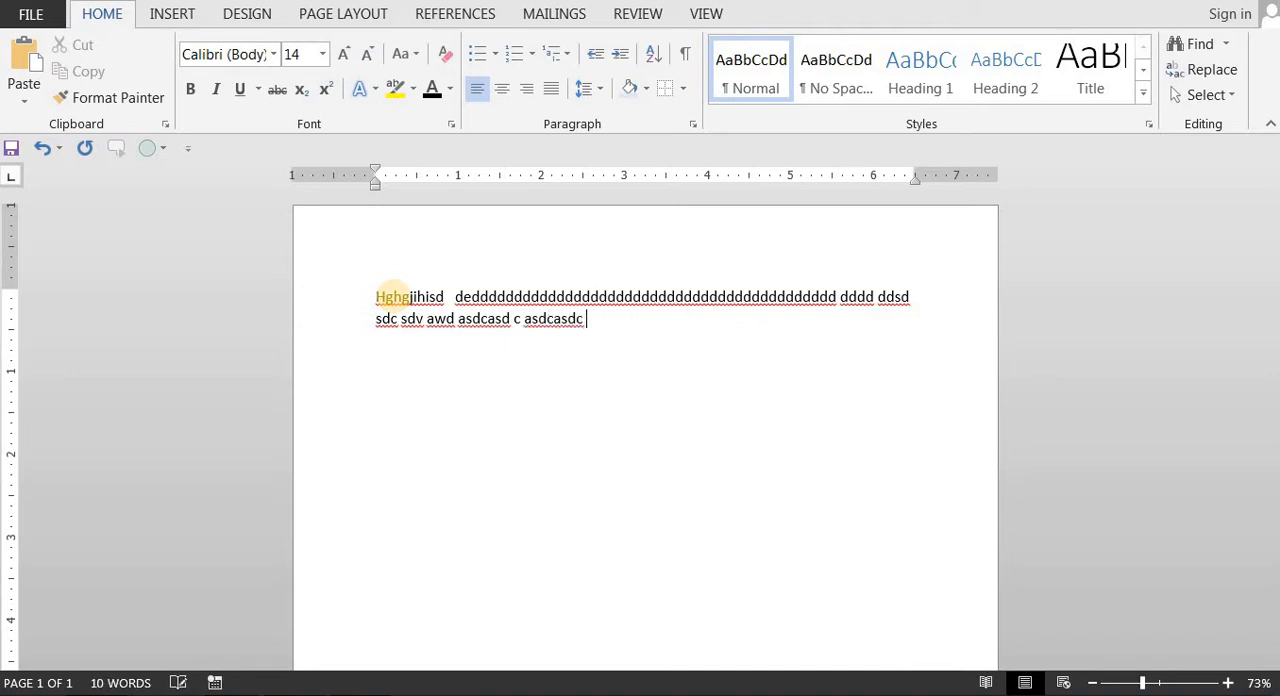
{"action": "type", "text": "sdcasdc asda"}
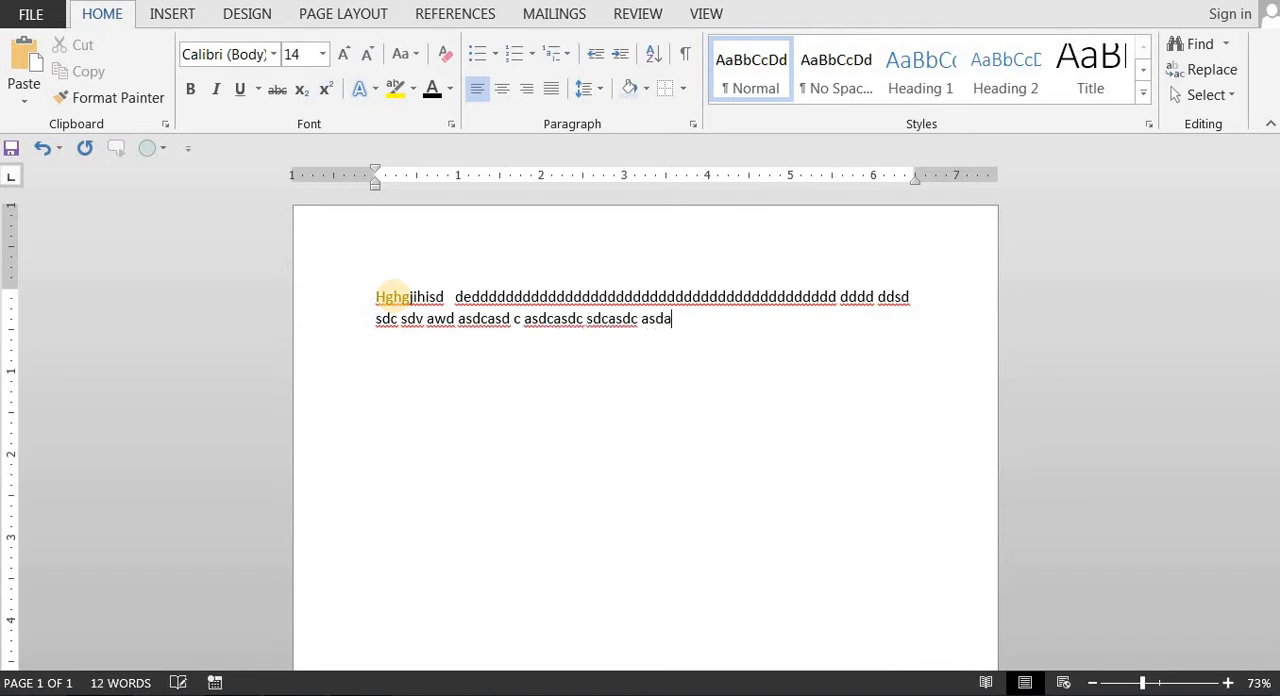
{"action": "type", "text": "sd adsc s"}
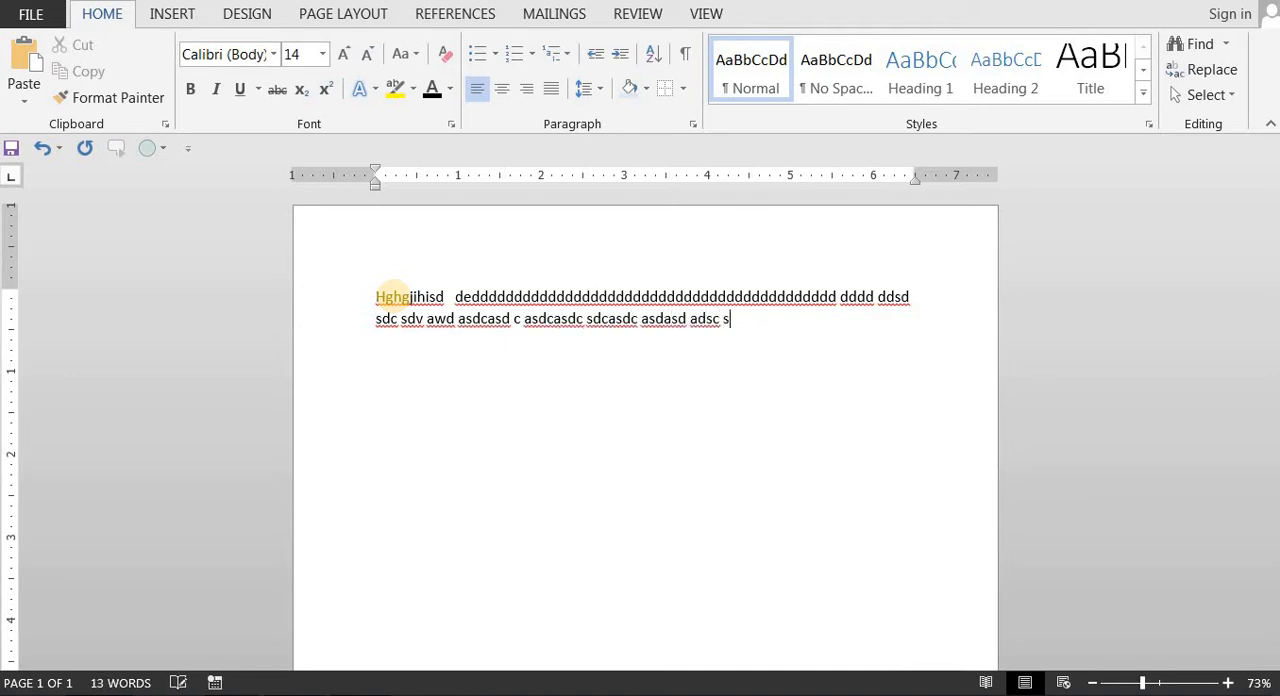
{"action": "type", "text": "dddddddddddddddddddddddddd"}
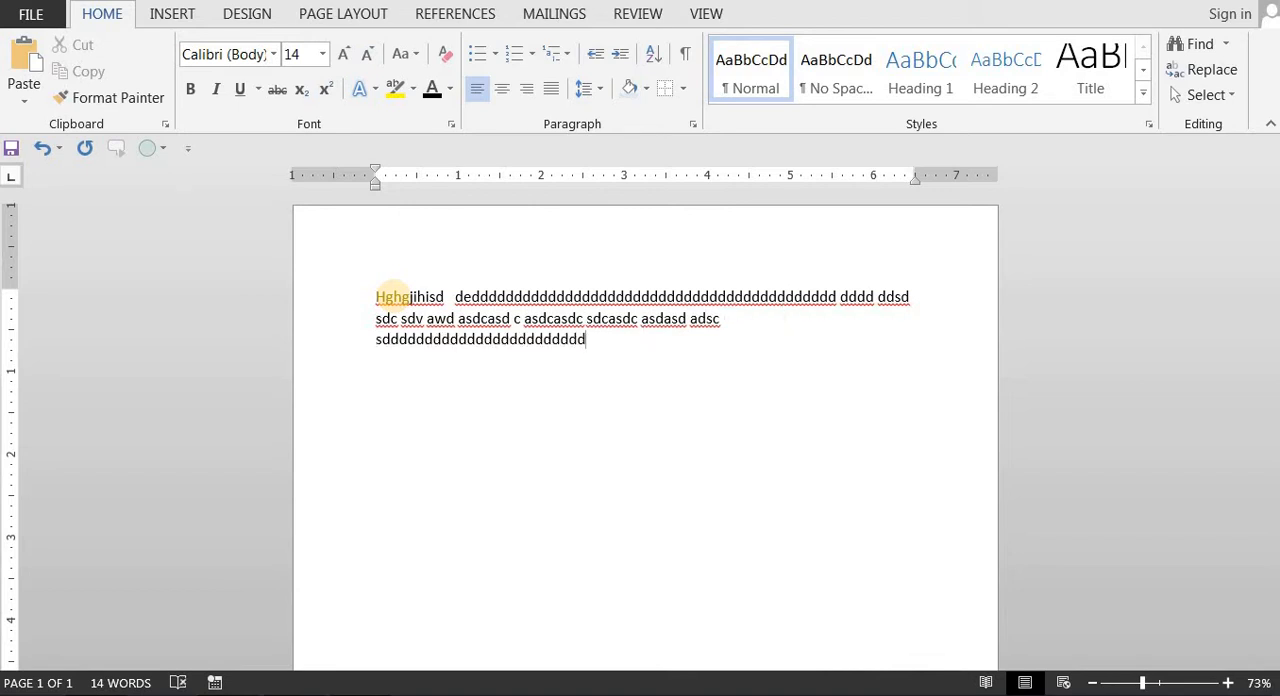
Step: Select all of the filler text and delete it from the page
{"action": "key", "text": "ctrl+a"}
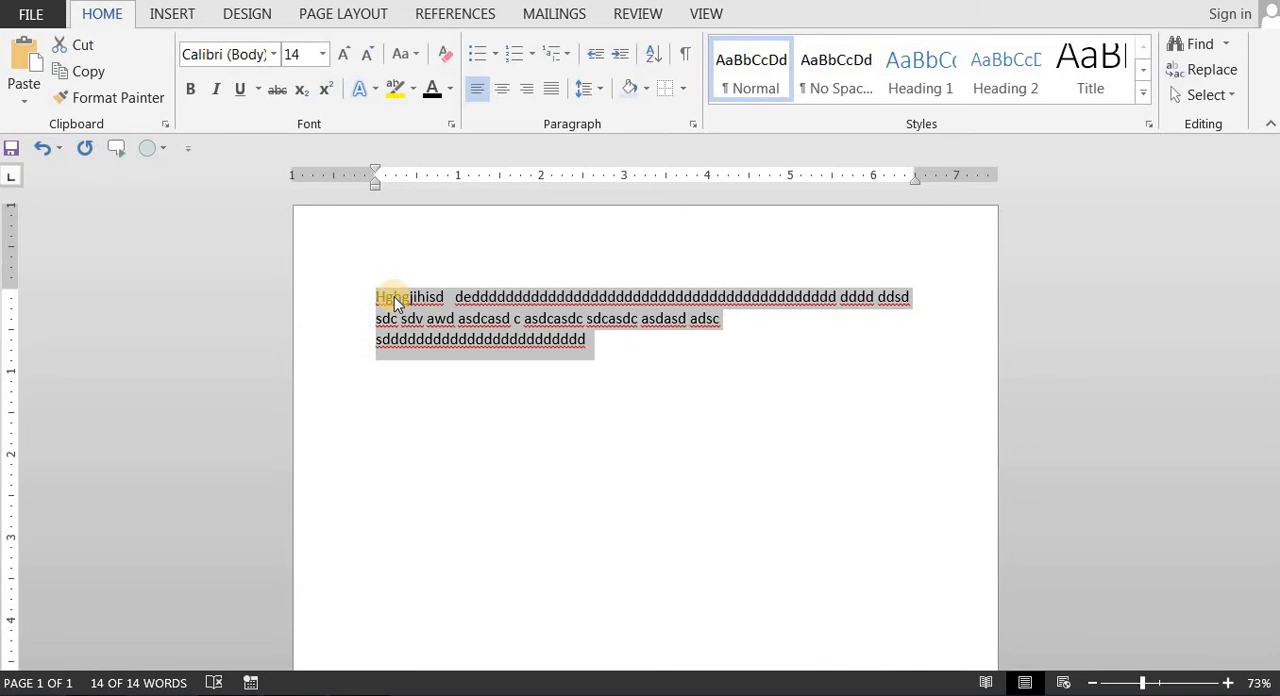
{"action": "type", "text": "Microsoft is one of the most popular word processing software. It is mainly used for preparing assignments question papers documents etc."}
{"action": "key", "text": "Delete"}
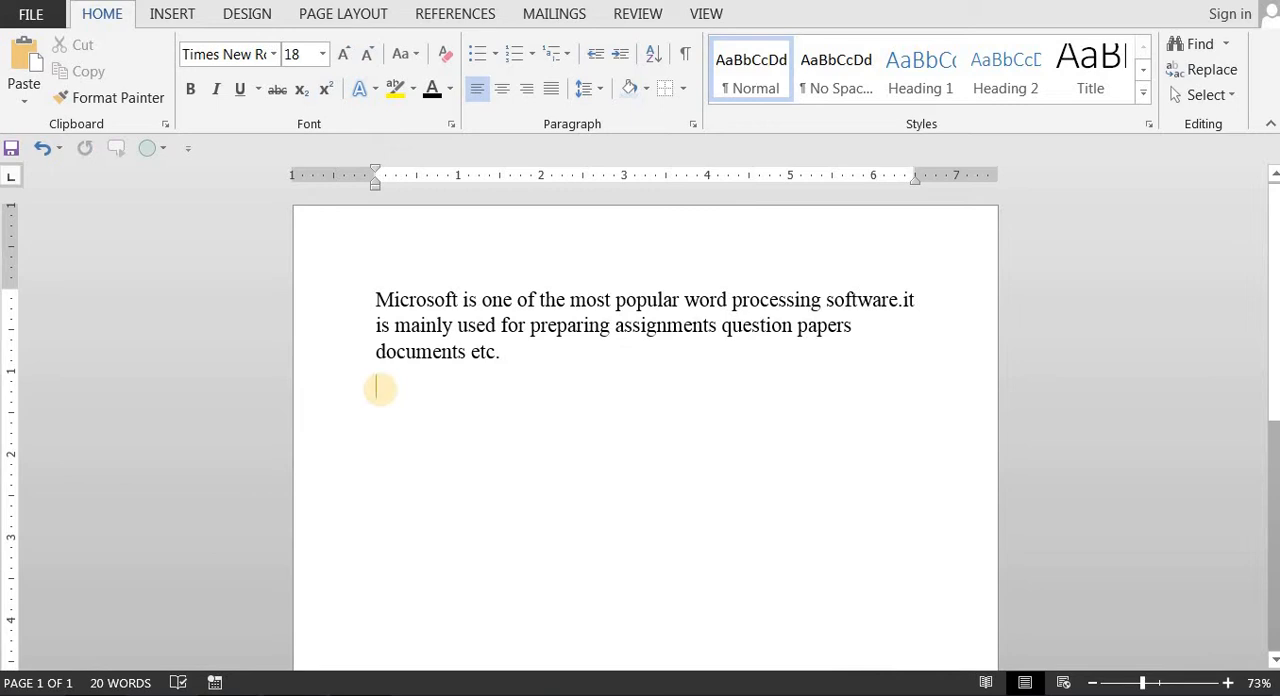
Step: Paste a second copy of the paragraph about Microsoft below the first one
{"action": "type", "text": "Microsoft is one of the most popular word processing software.it is mainly used for preparing assignments question papers documents etc."}
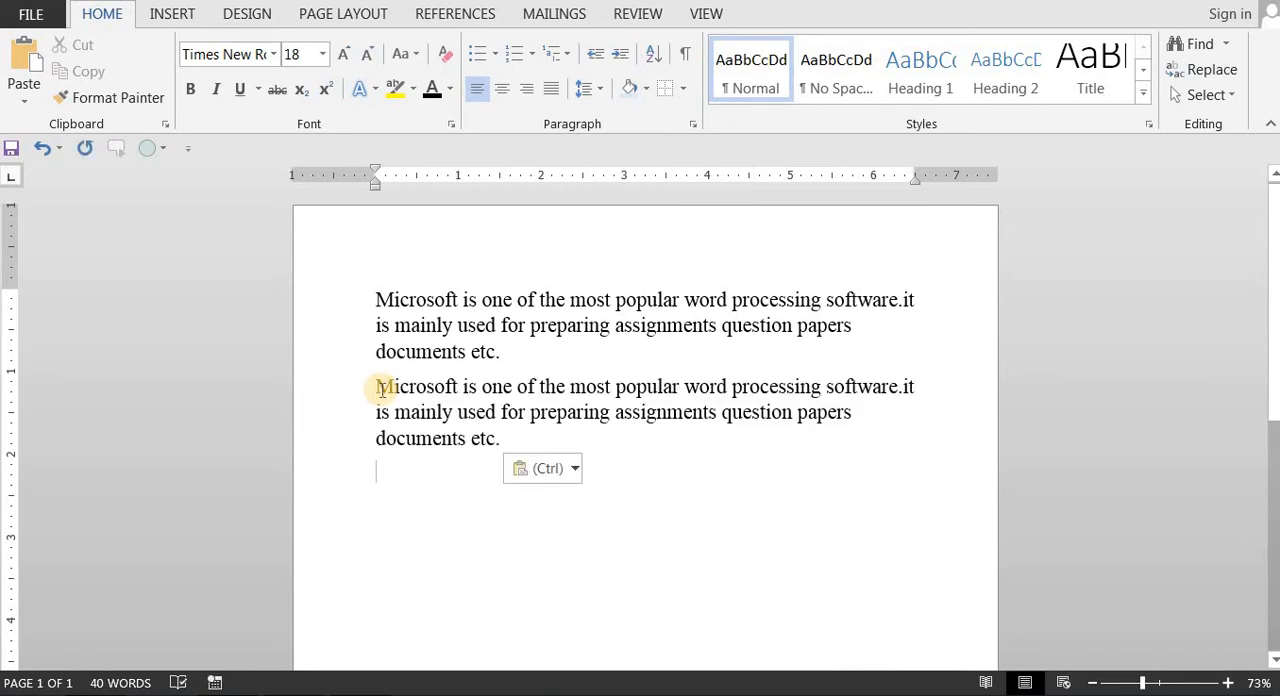
{"action": "left_click", "coordinate": [452, 352]}
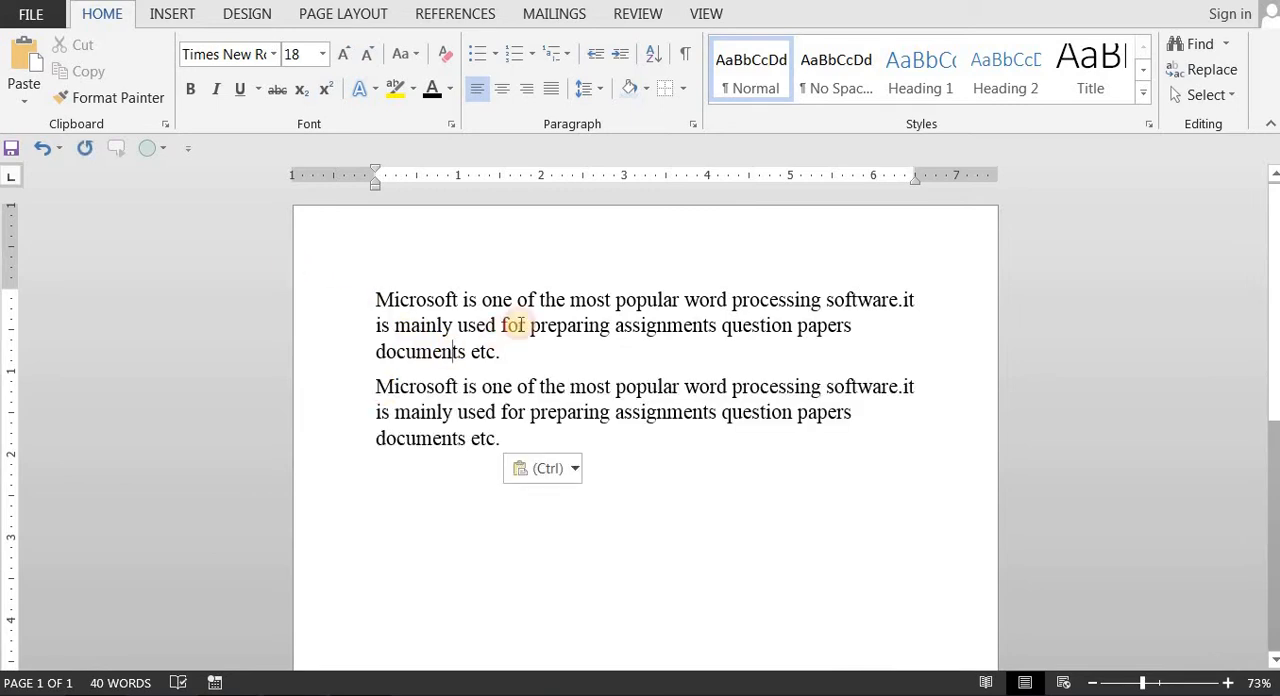
Step: Insert paragraph breaks in the second paragraph before "it is mainly used", "the most popular" and "processing software"
{"action": "left_click", "coordinate": [902, 387]}
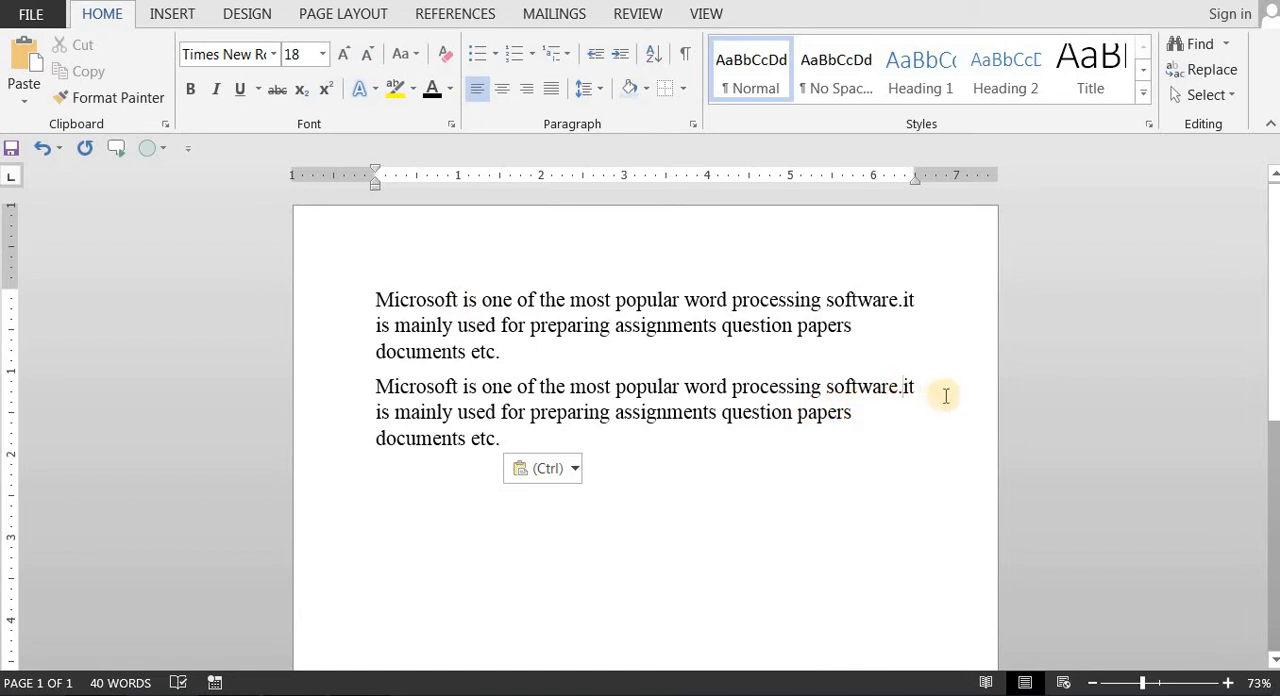
{"action": "key", "text": "Return"}
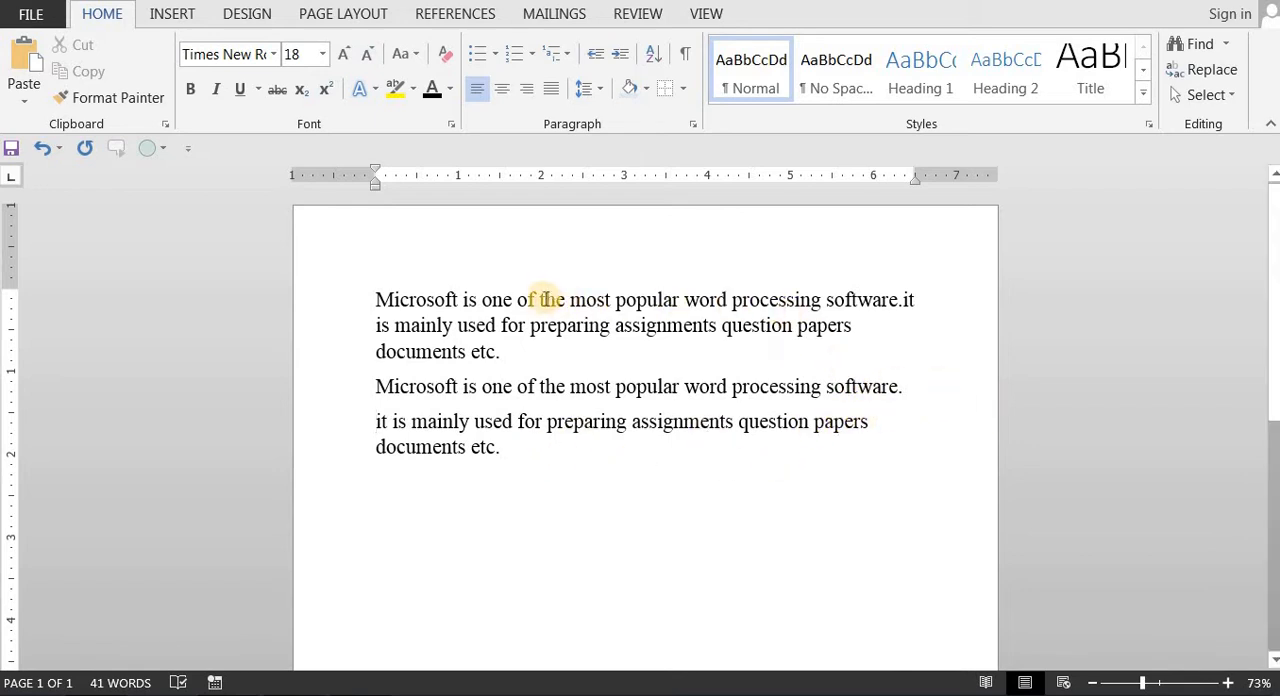
{"action": "left_click", "coordinate": [541, 386]}
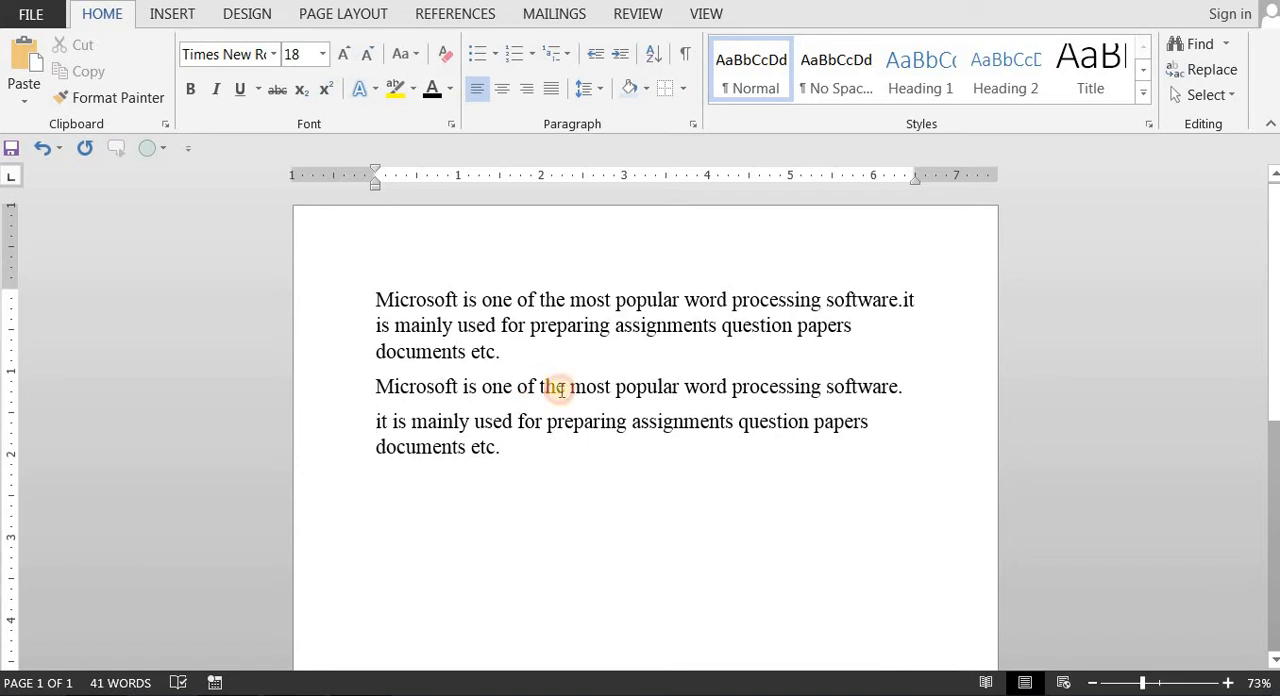
{"action": "key", "text": "Return"}
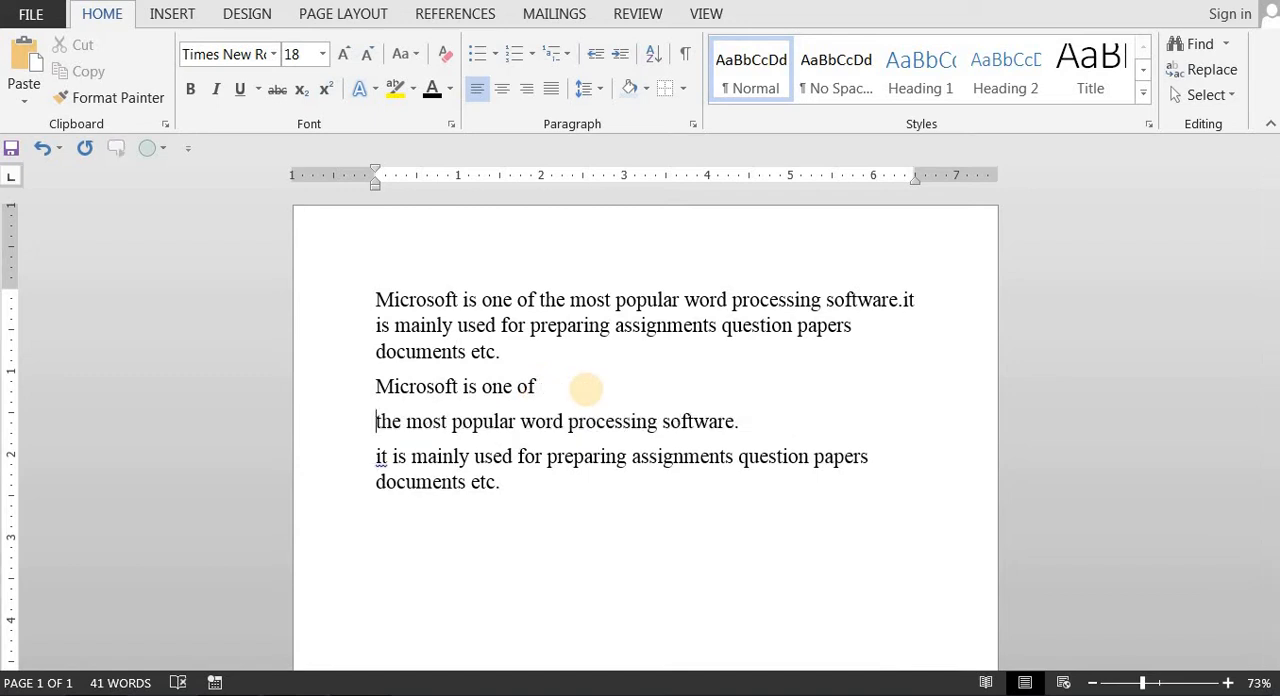
{"action": "left_click", "coordinate": [568, 421]}
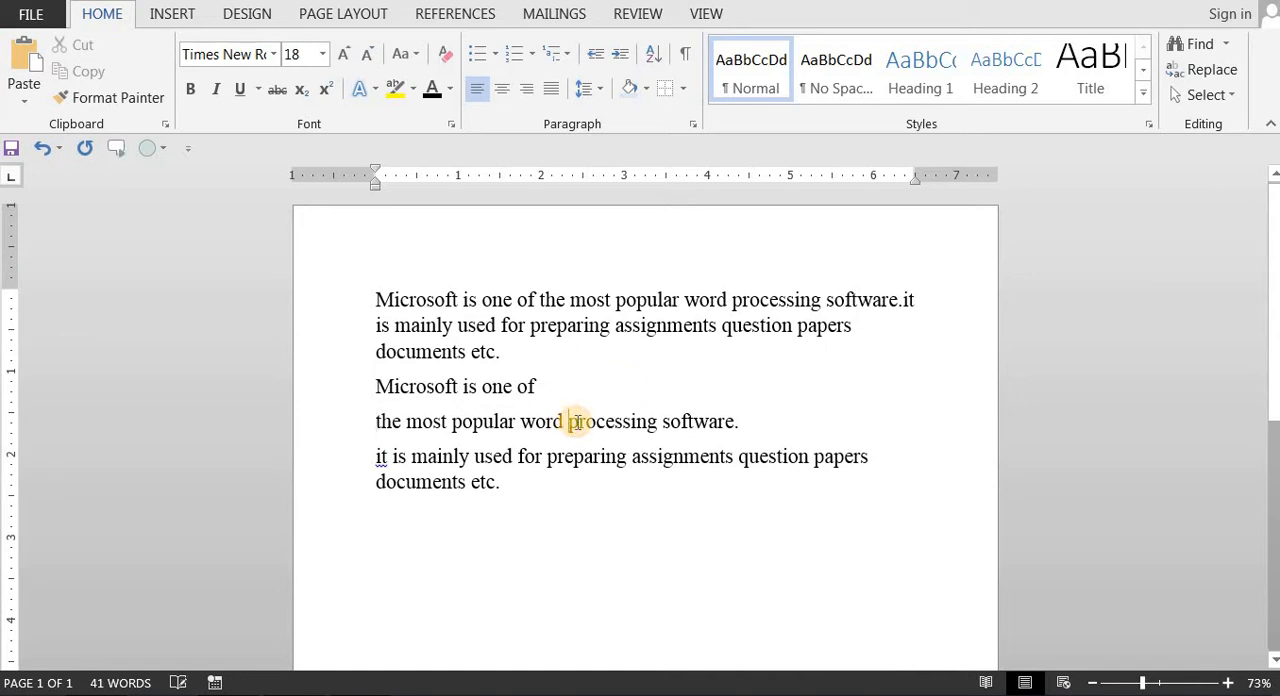
{"action": "key", "text": "Return"}
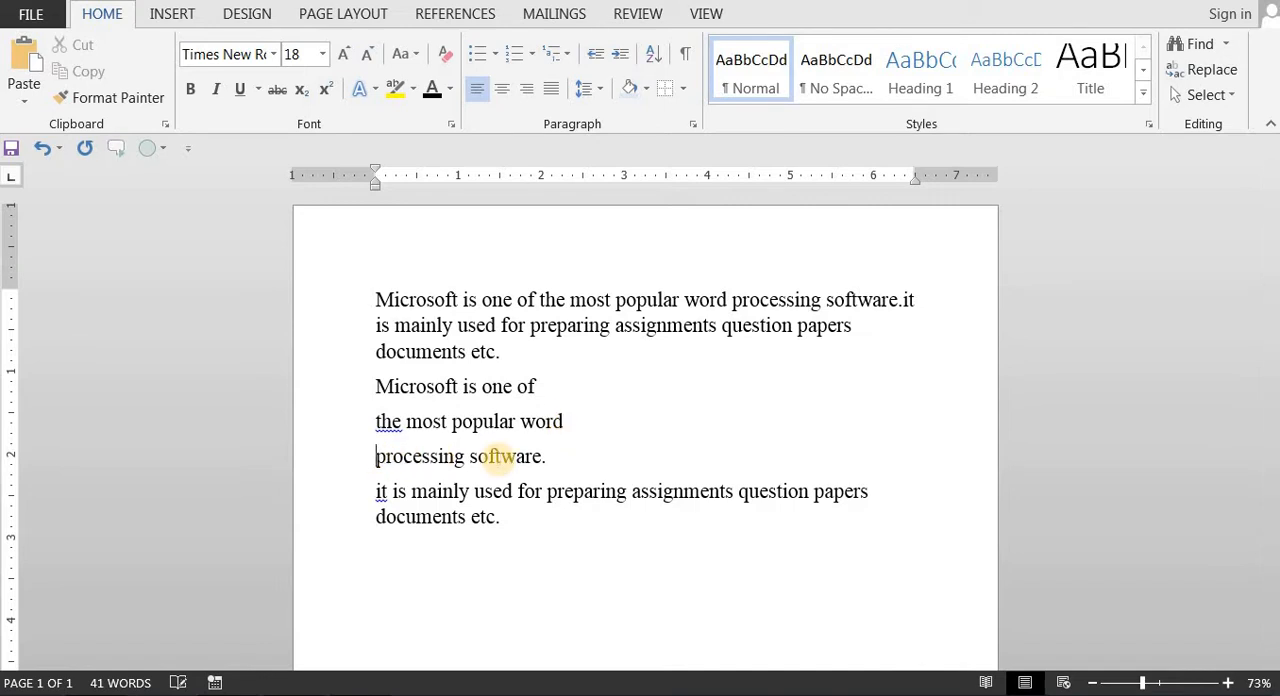
Step: Remove the three paragraph breaks to rejoin the second paragraph, then add and remove the break before "it" once more
{"action": "key", "text": "BackSpace"}
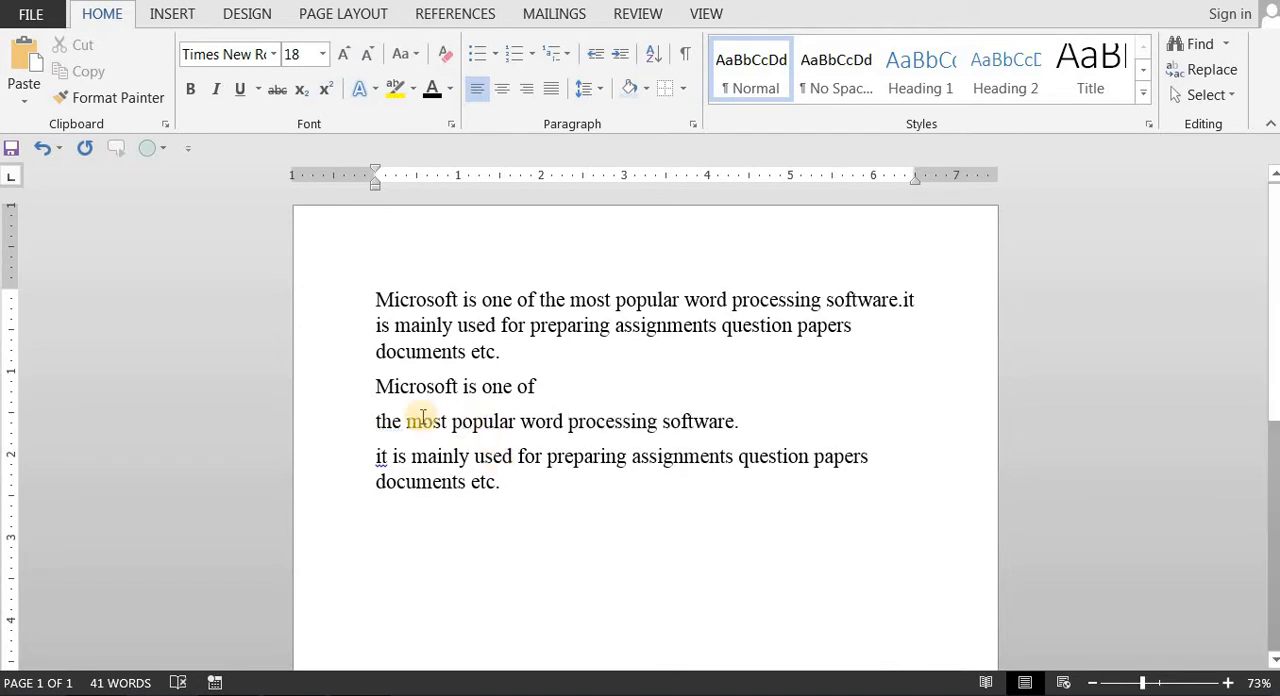
{"action": "left_click", "coordinate": [374, 421]}
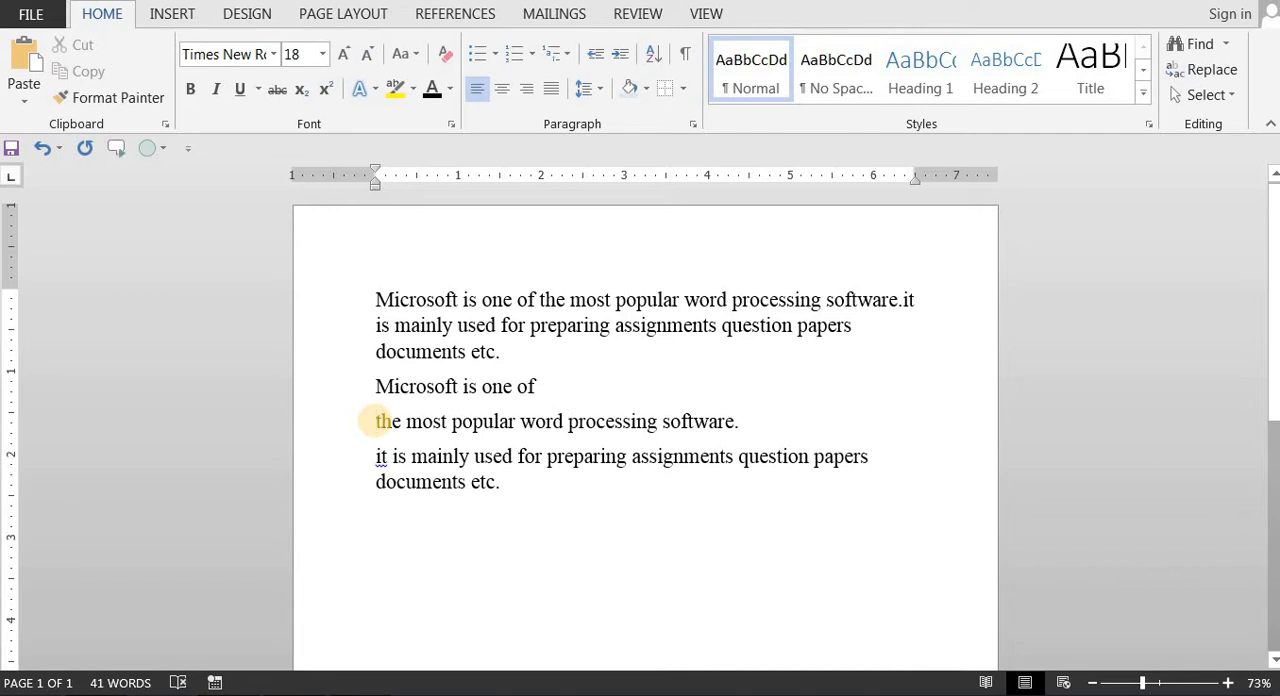
{"action": "key", "text": "BackSpace"}
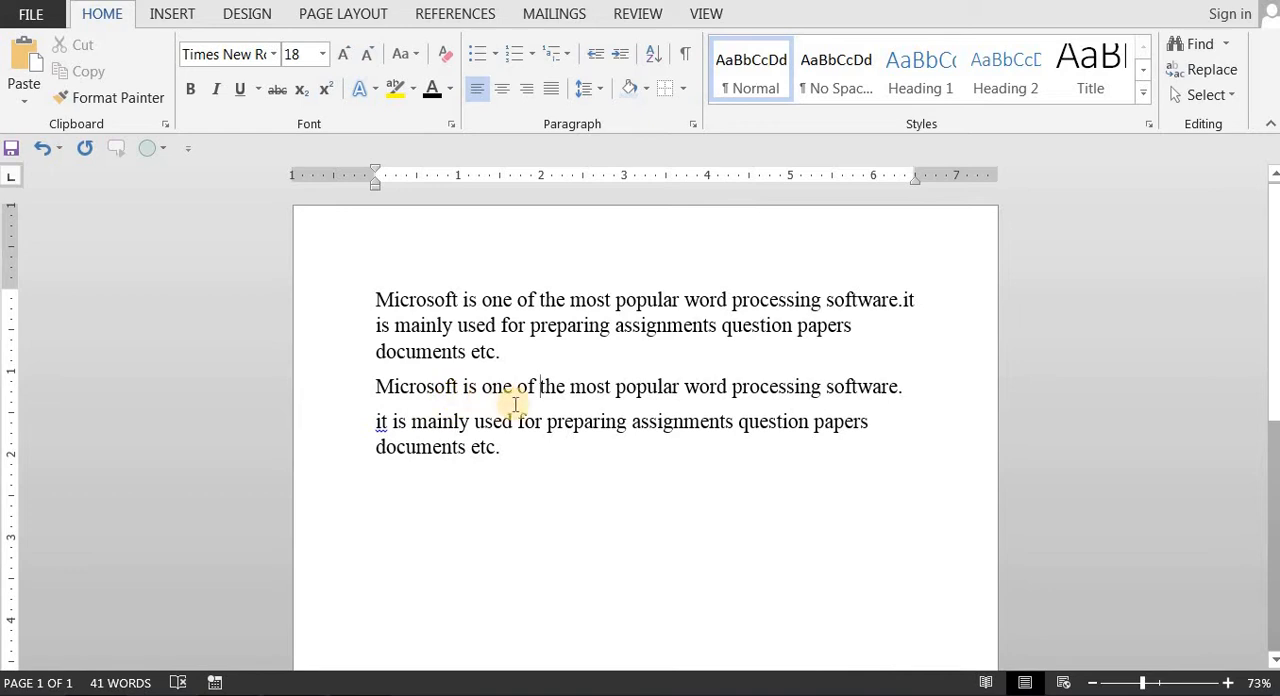
{"action": "left_click", "coordinate": [376, 422]}
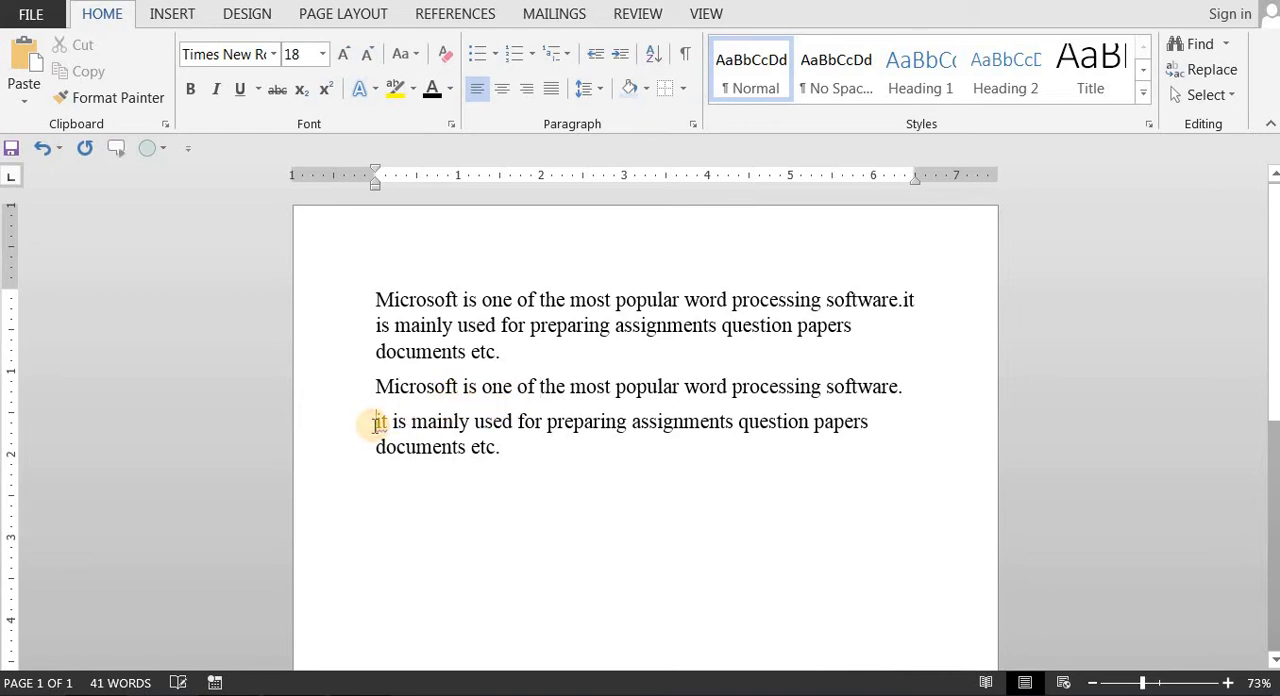
{"action": "key", "text": "BackSpace"}
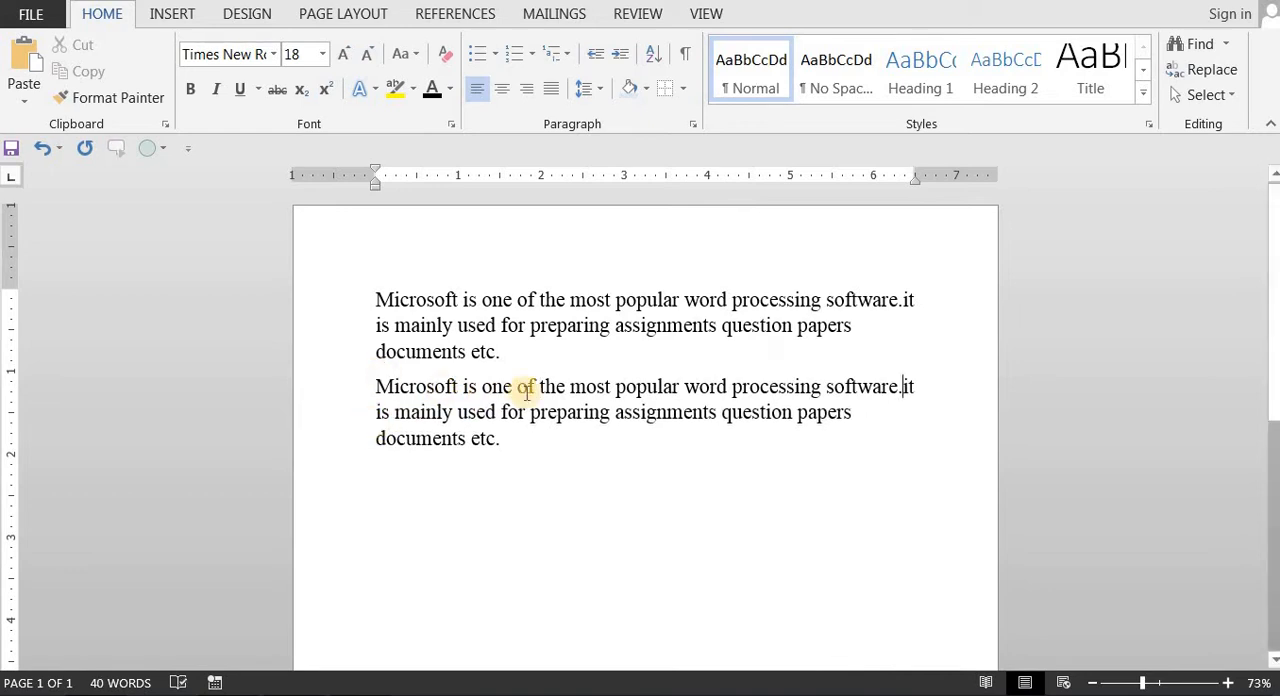
{"action": "key", "text": "Return"}
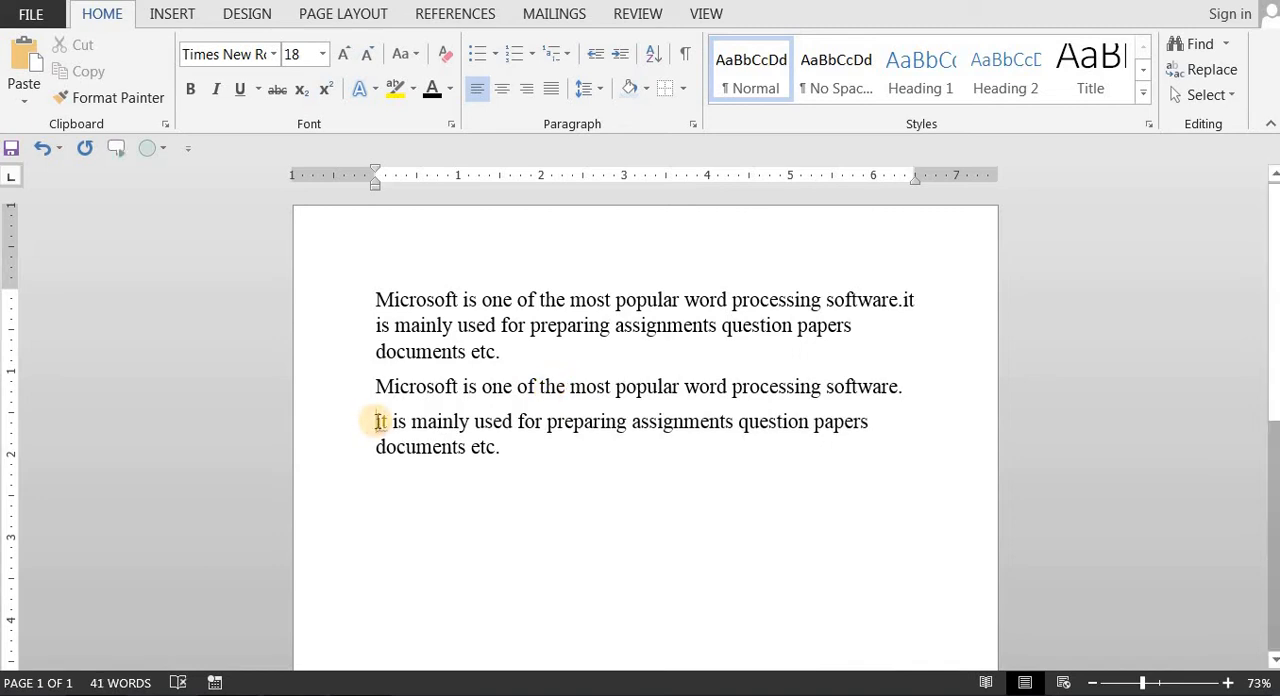
{"action": "key", "text": "BackSpace"}
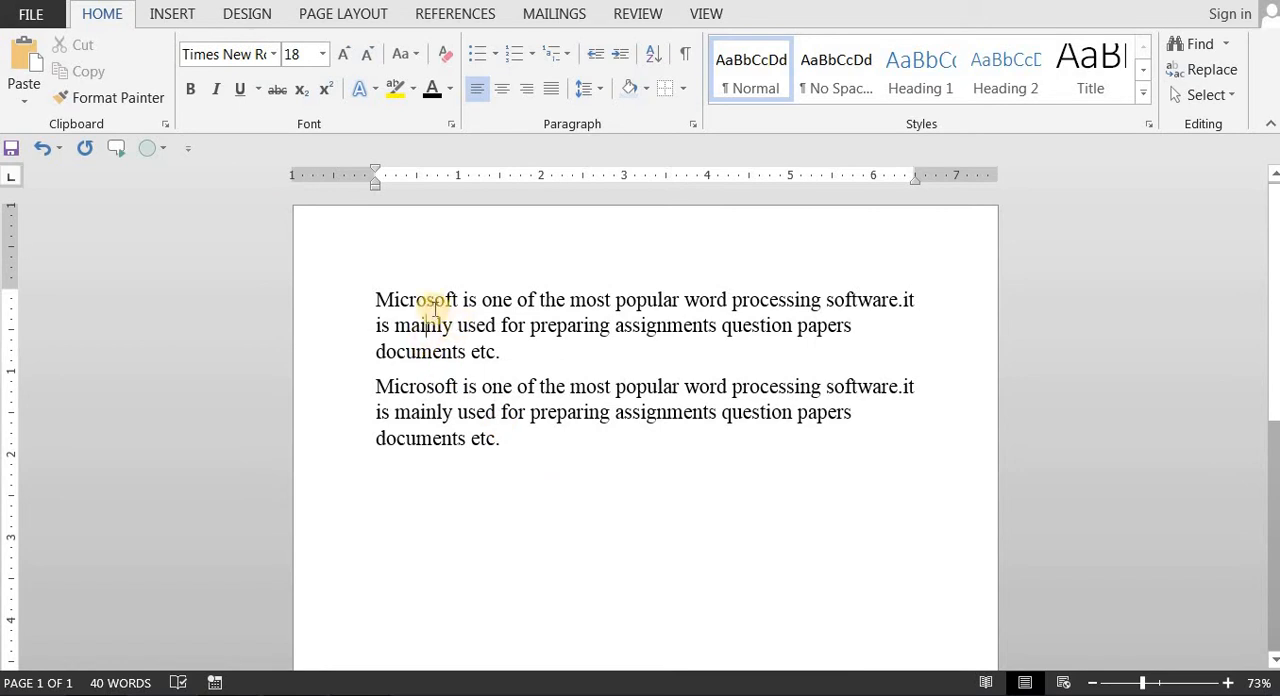
Step: Select the whole first paragraph and change its font to Blackadder ITC
{"action": "left_click", "coordinate": [377, 299]}
{"action": "left_click_drag", "start_coordinate": [377, 299], "coordinate": [506, 352]}
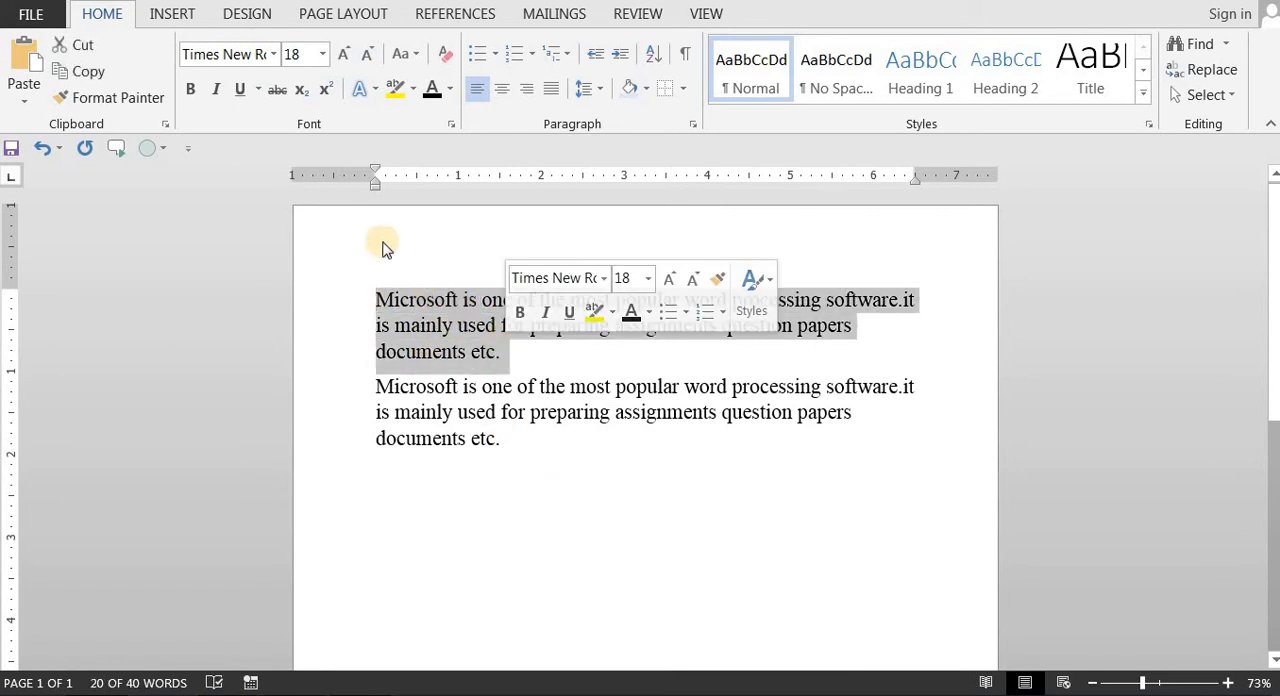
{"action": "left_click", "coordinate": [270, 55]}
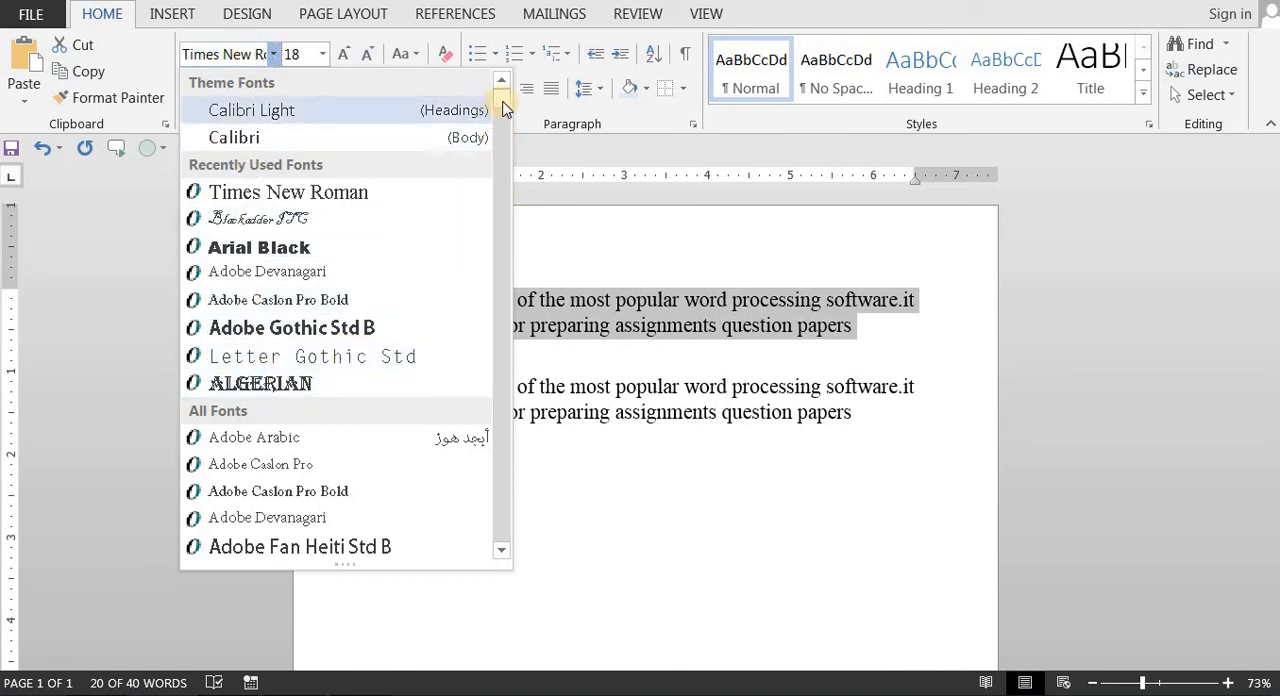
{"action": "left_click_drag", "start_coordinate": [503, 100], "coordinate": [414, 134]}
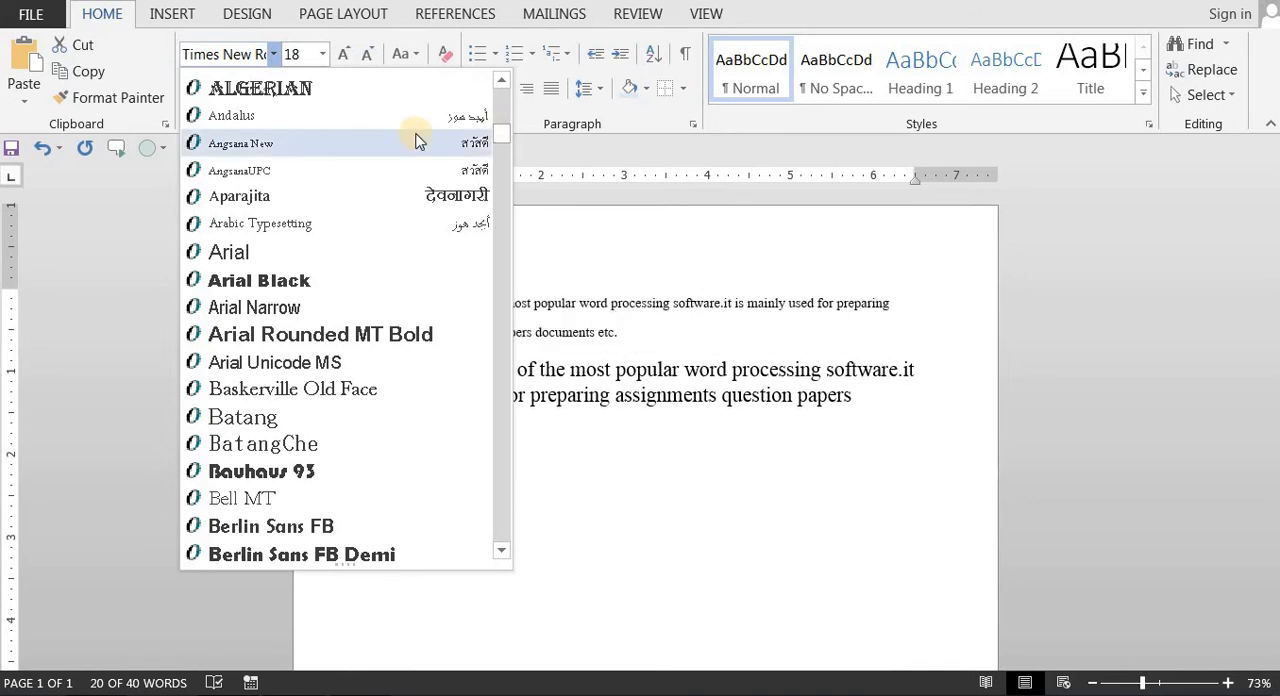
{"action": "left_click_drag", "start_coordinate": [505, 132], "coordinate": [503, 100]}
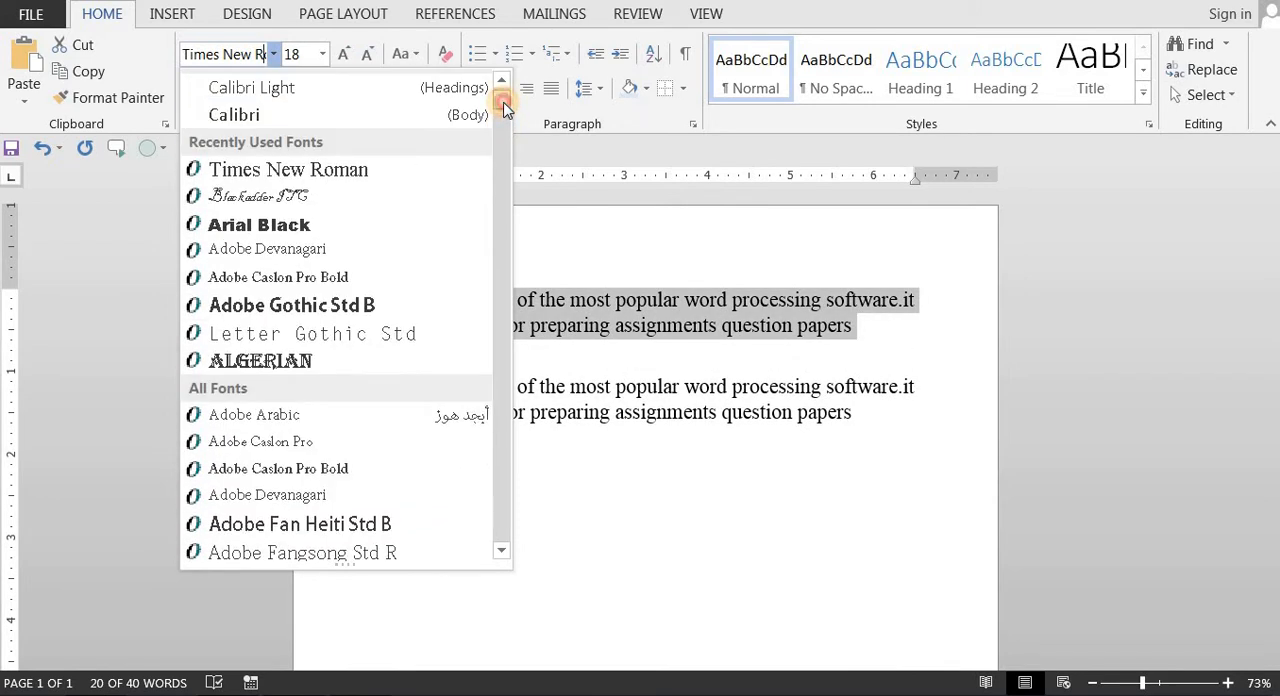
{"action": "left_click", "coordinate": [255, 197]}
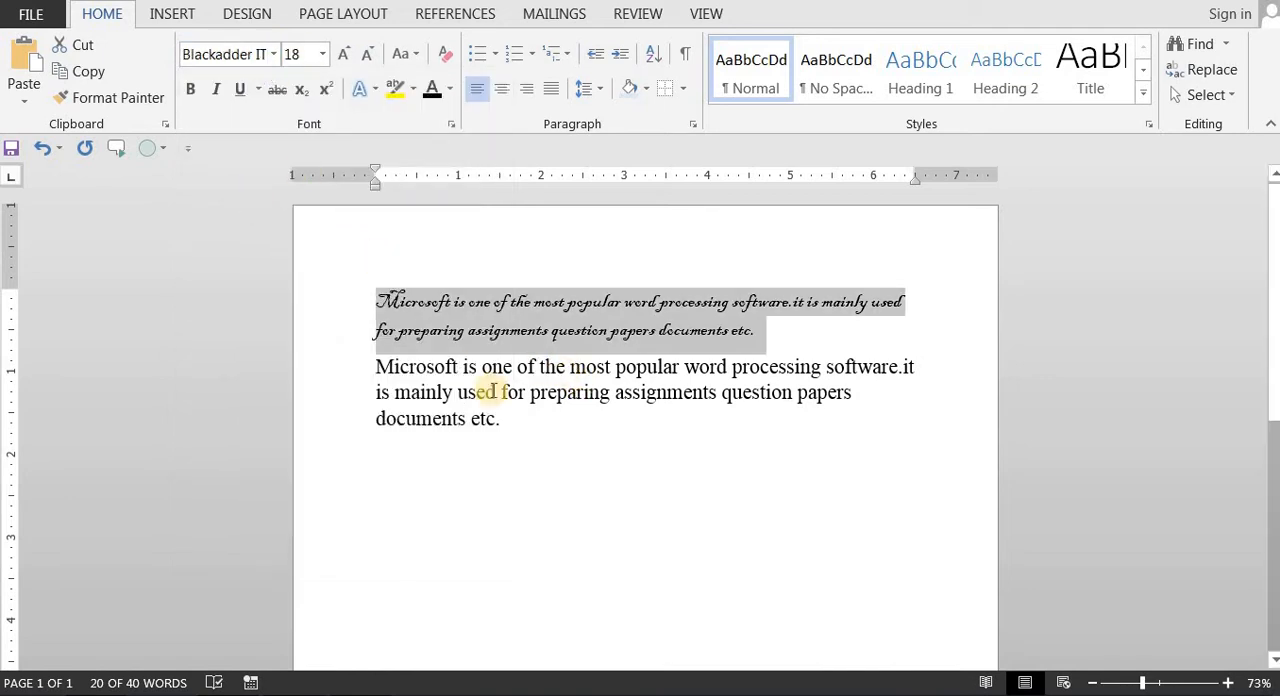
Step: Change the first paragraph's font to Arial Black and deselect the text
{"action": "left_click", "coordinate": [274, 56]}
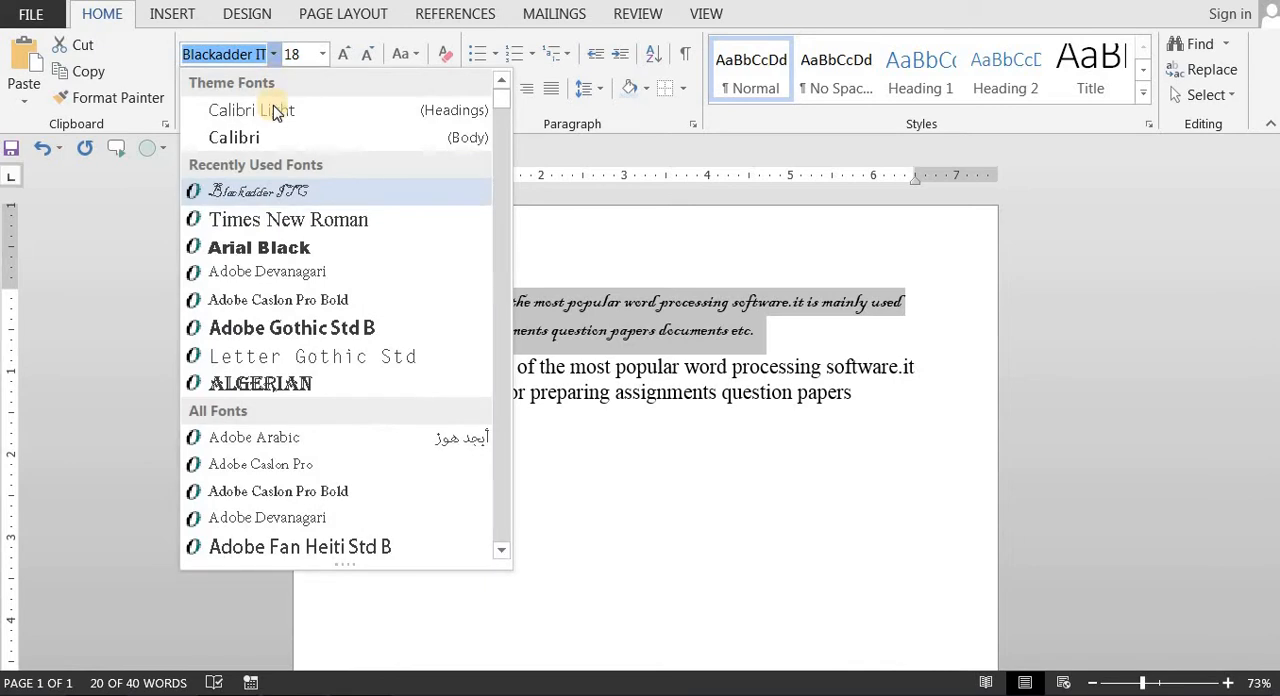
{"action": "left_click", "coordinate": [265, 248]}
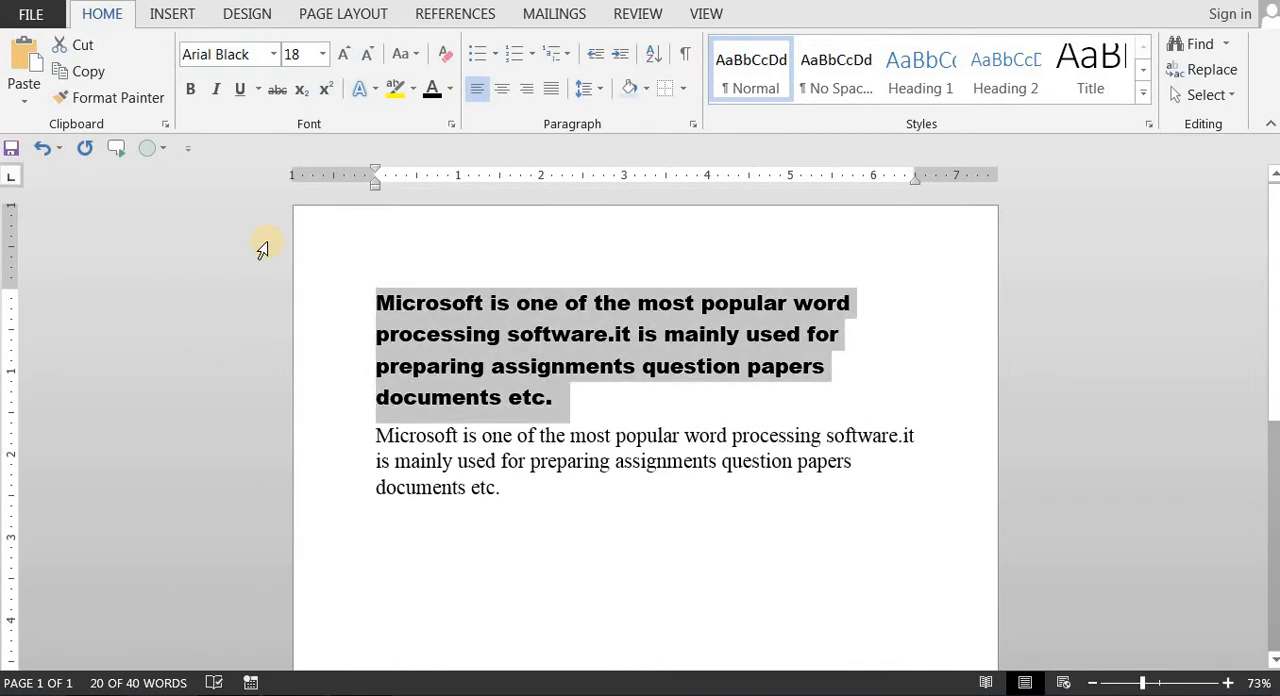
{"action": "left_click", "coordinate": [526, 378]}
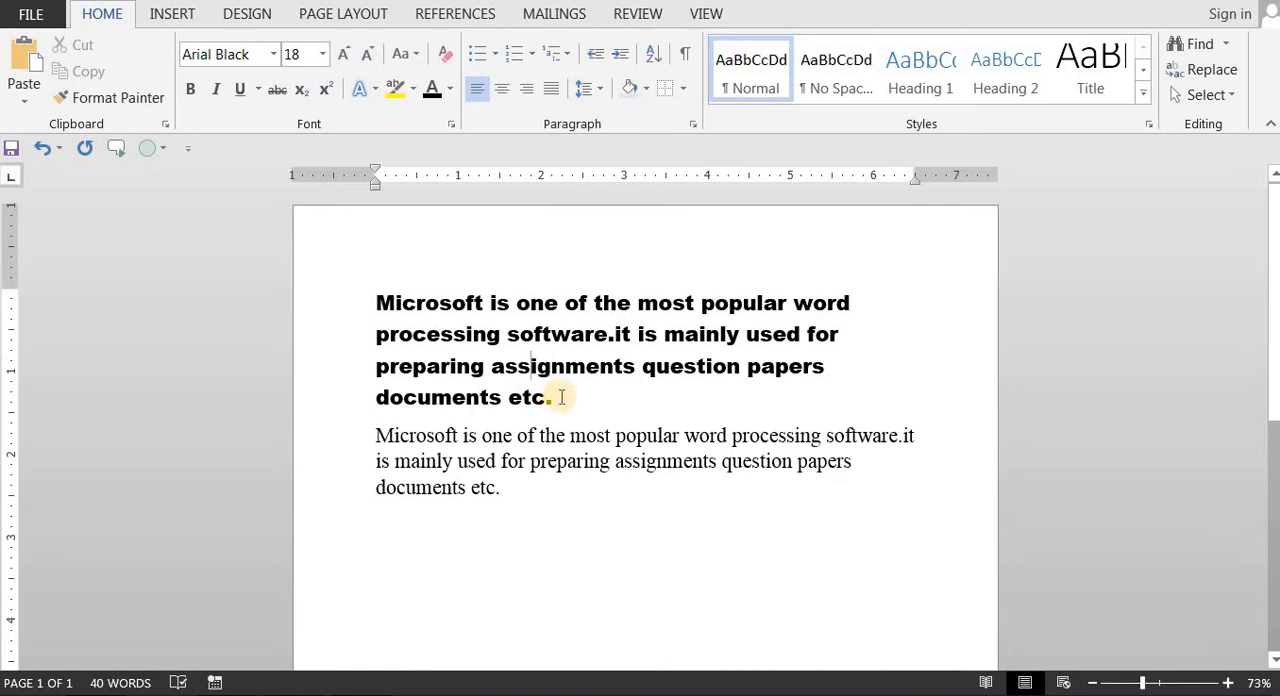
Step: Change the first paragraph's font to Calibri (Body) and deselect the text
{"action": "triple_click", "coordinate": [408, 296]}
{"action": "left_click", "coordinate": [518, 416]}
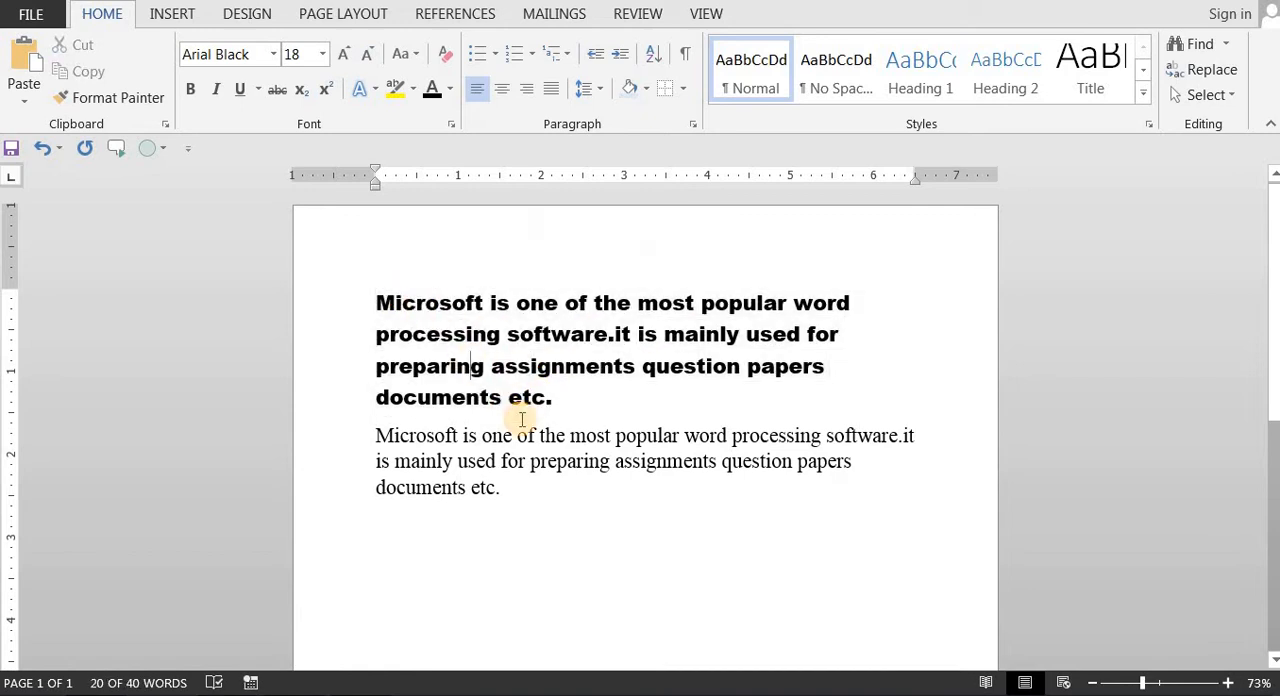
{"action": "triple_click", "coordinate": [392, 298]}
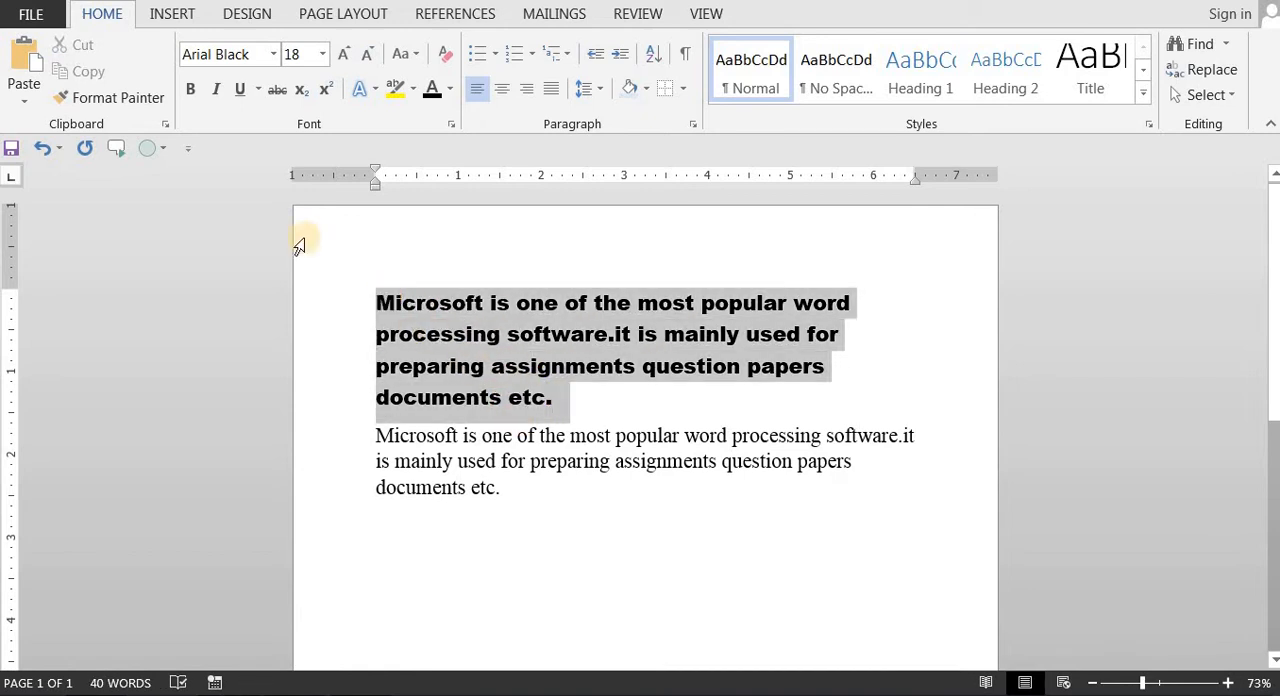
{"action": "left_click", "coordinate": [274, 60]}
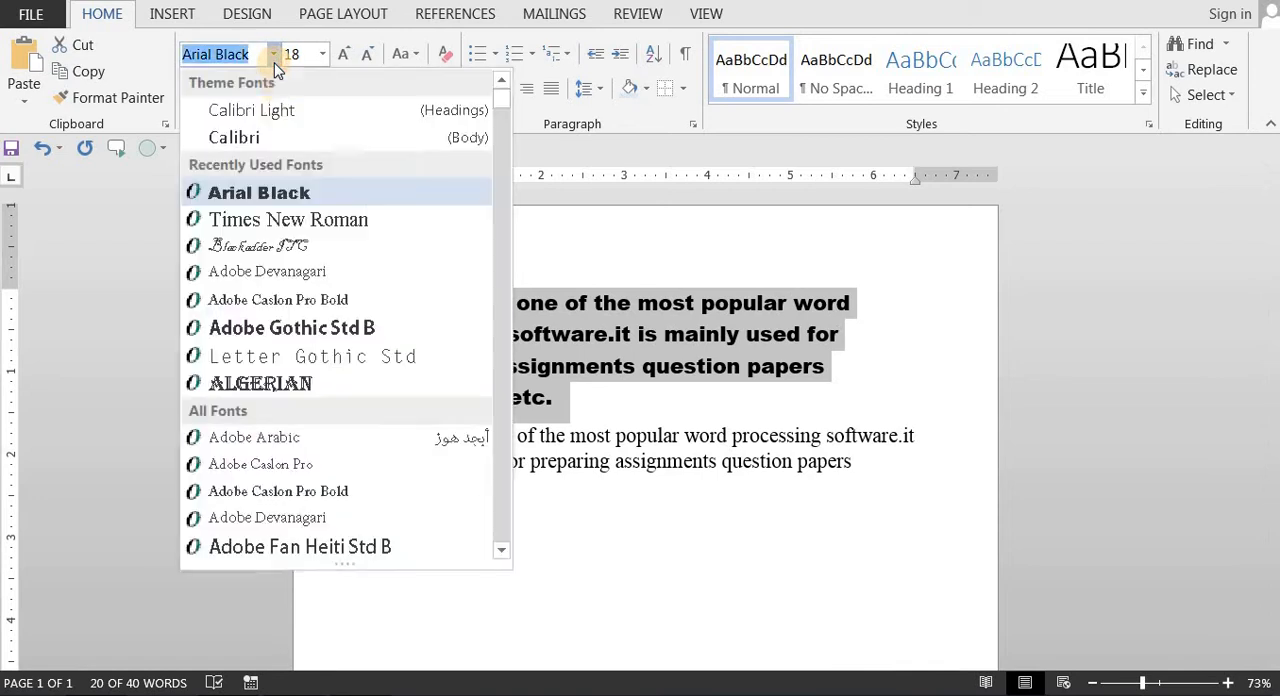
{"action": "left_click", "coordinate": [286, 132]}
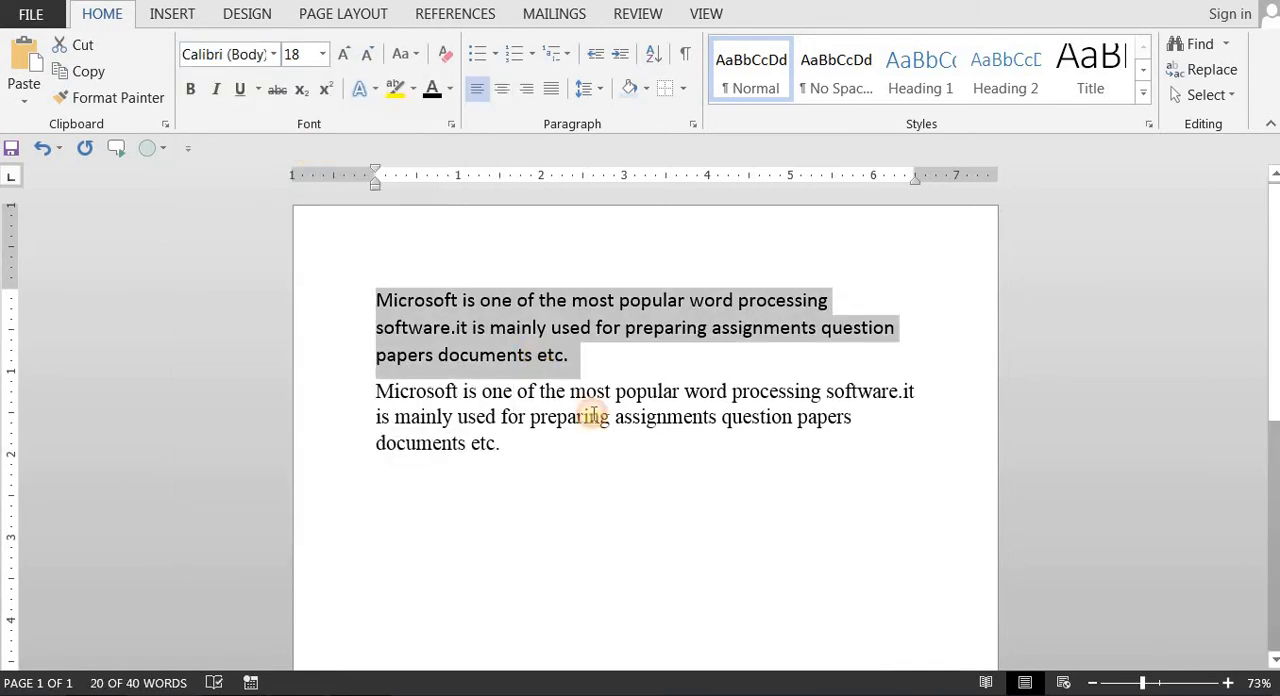
{"action": "left_click", "coordinate": [614, 449]}
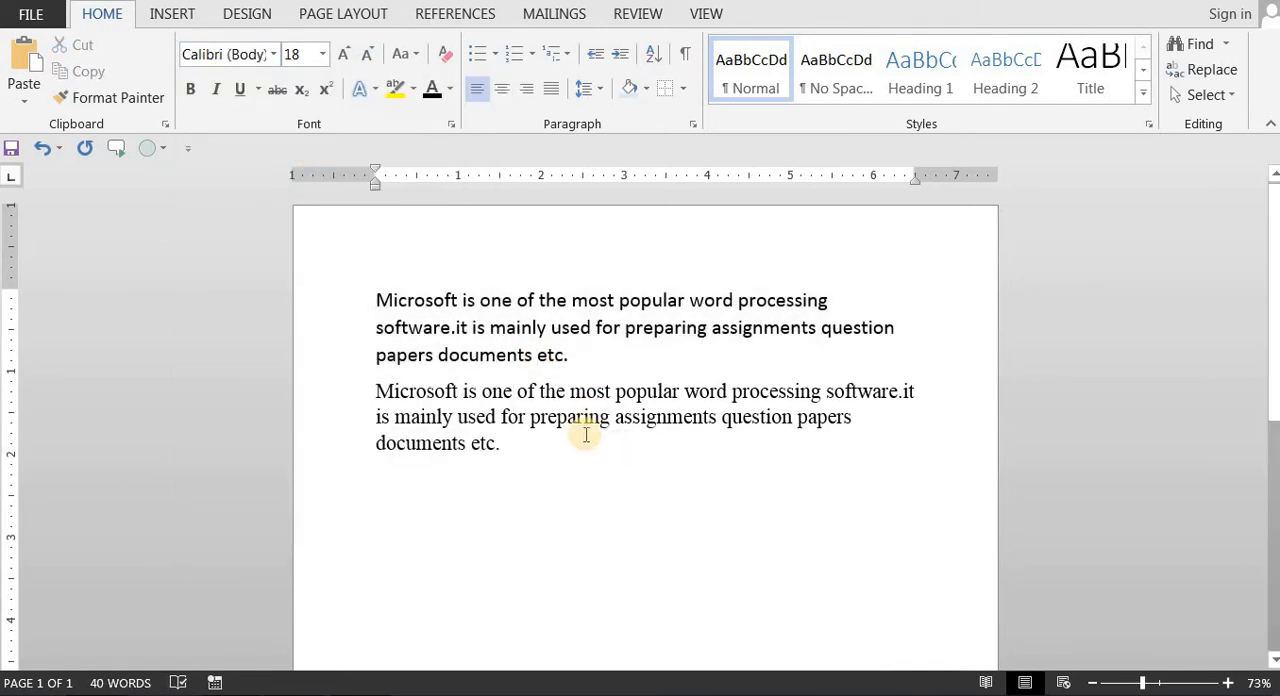
Step: Select the whole first paragraph and set its font size to 24
{"action": "left_click", "coordinate": [566, 355]}
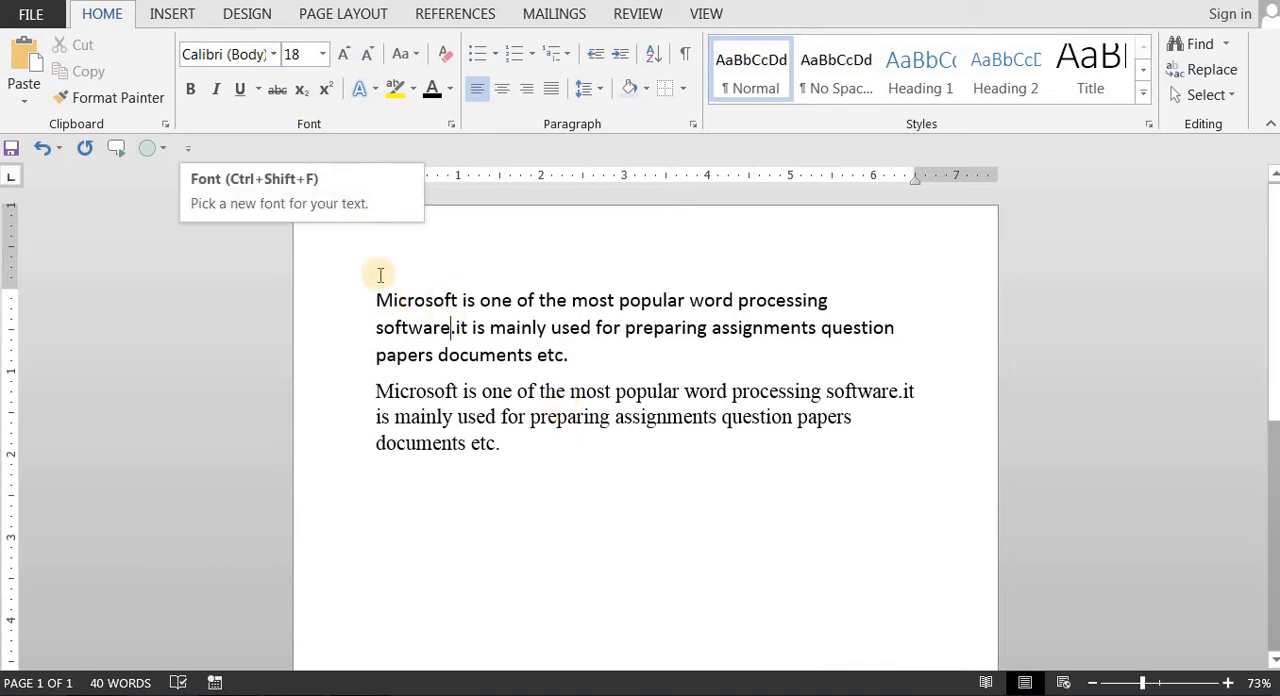
{"action": "left_click_drag", "start_coordinate": [376, 296], "coordinate": [571, 354]}
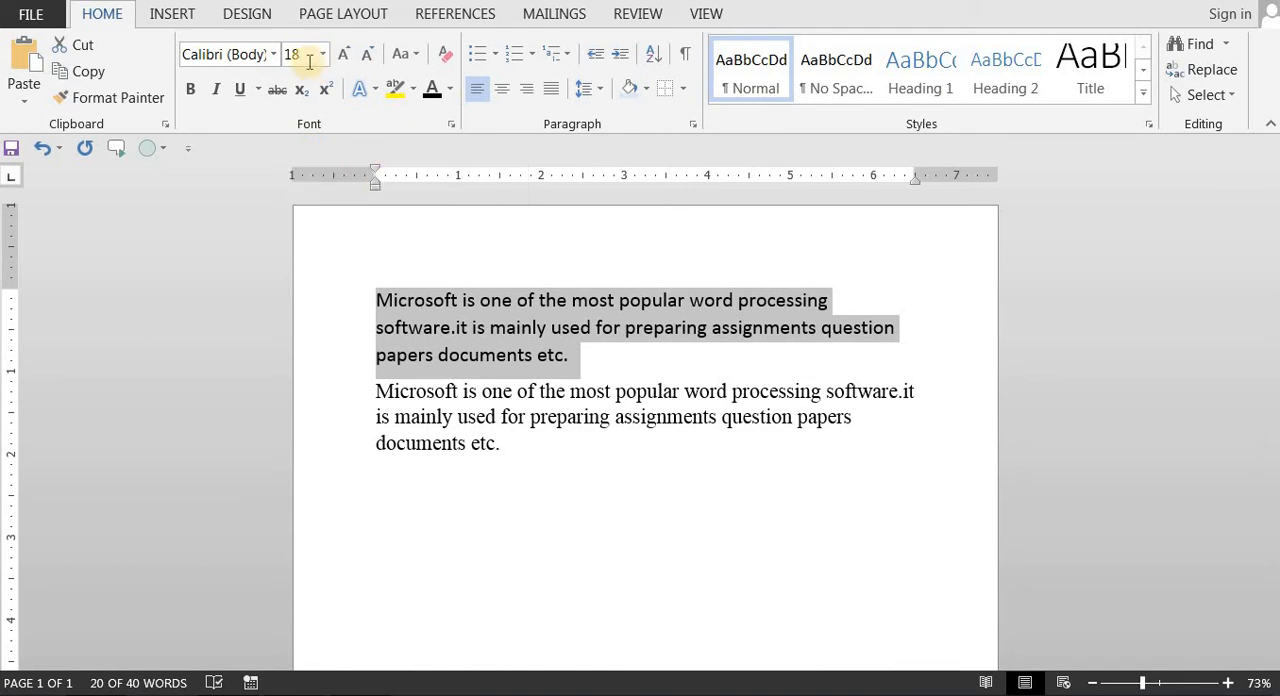
{"action": "left_click", "coordinate": [323, 58]}
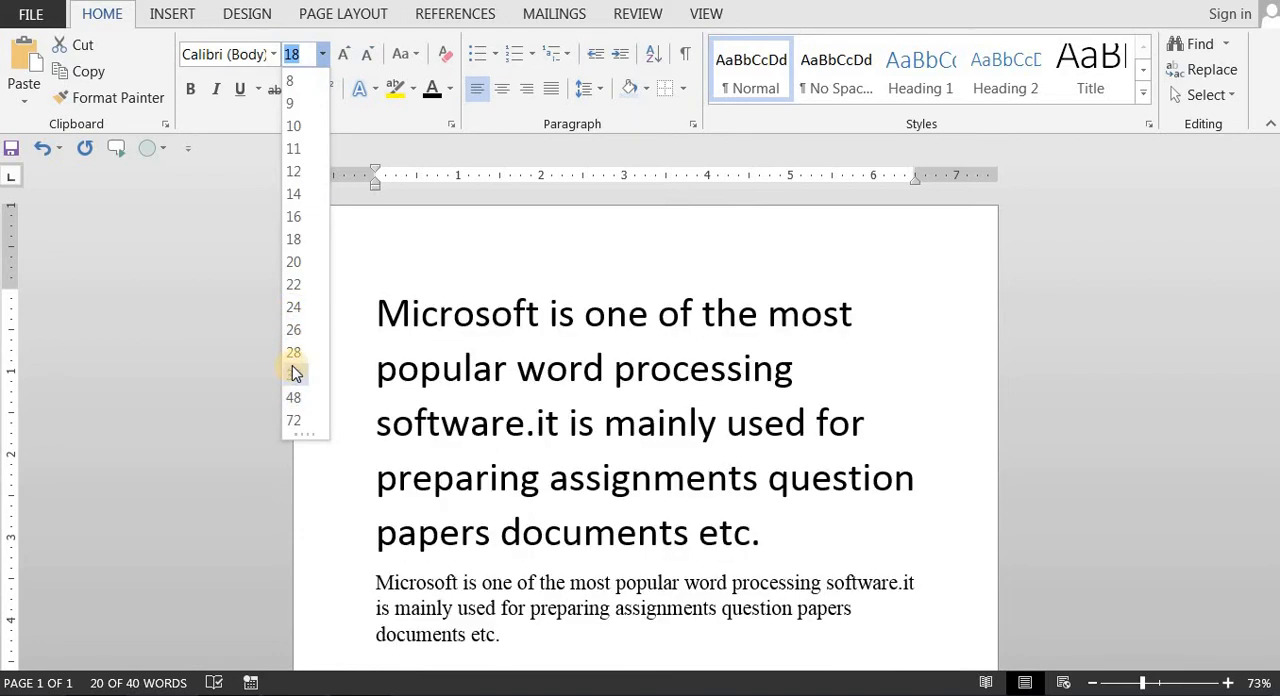
{"action": "left_click", "coordinate": [290, 308]}
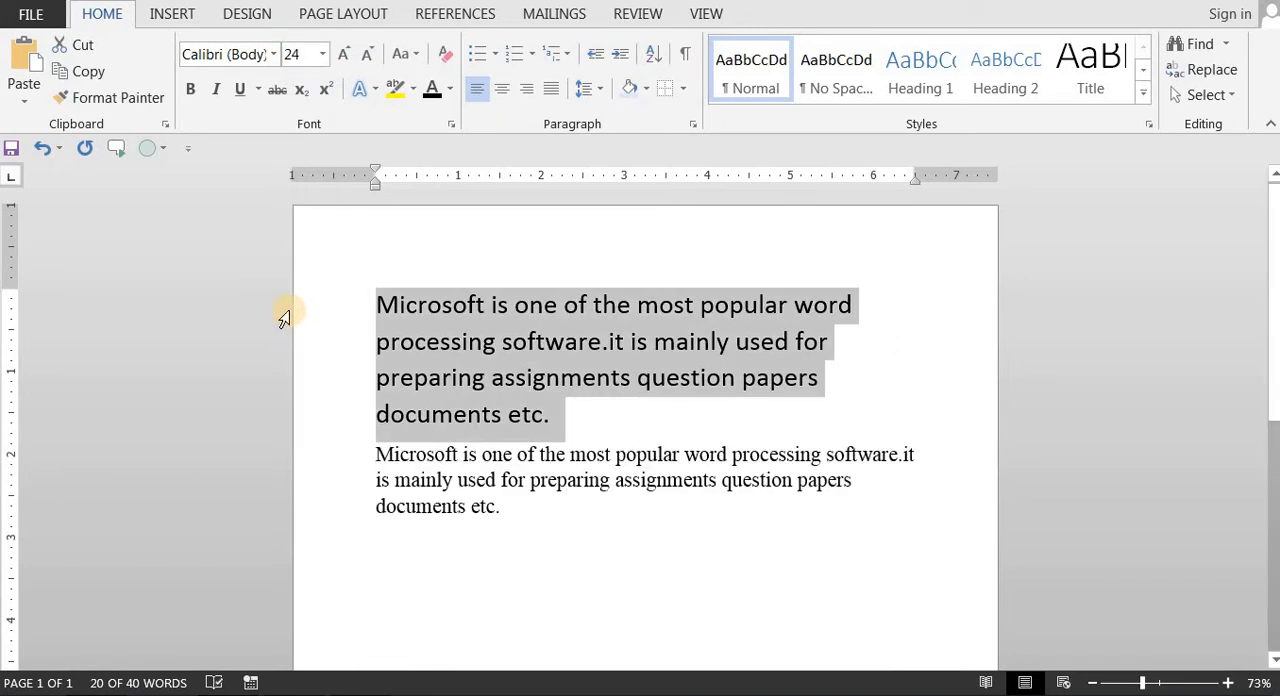
Step: Shrink the first paragraph's font size stepwise to 18 and enlarge it stepwise to 80
{"action": "left_click", "coordinate": [362, 55]}
{"action": "left_click", "coordinate": [362, 55]}
{"action": "left_click", "coordinate": [362, 55]}
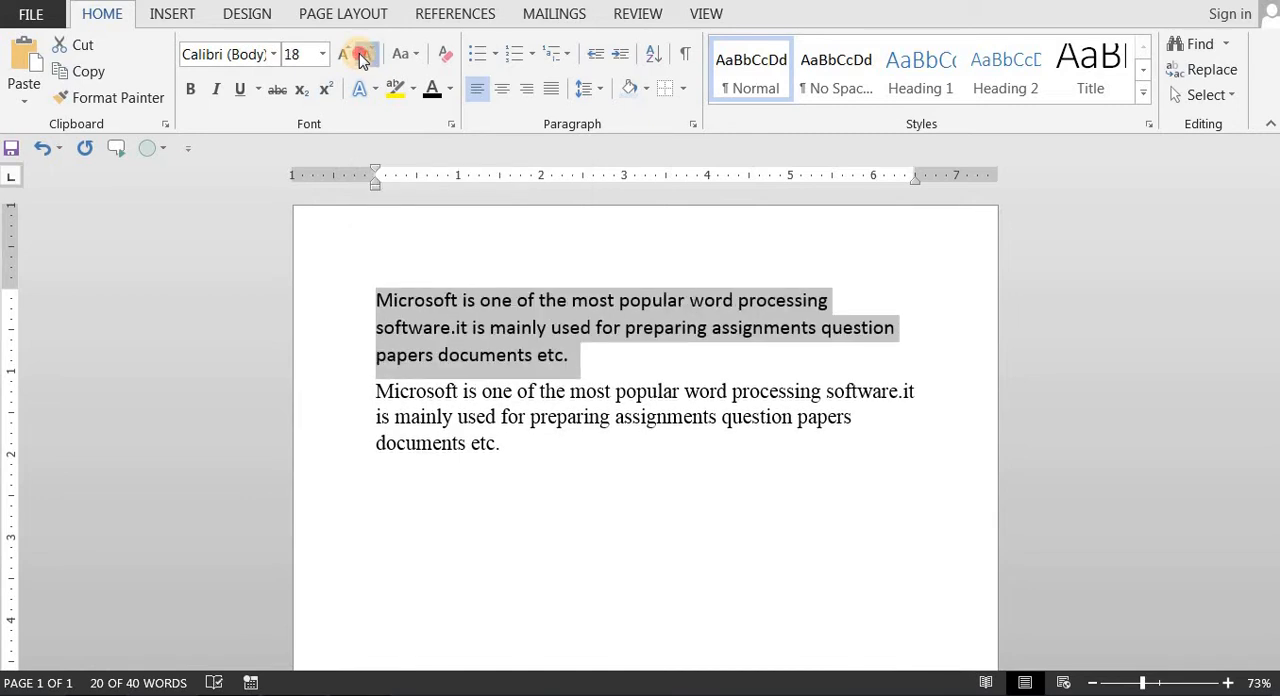
{"action": "left_click", "coordinate": [362, 55]}
{"action": "left_click", "coordinate": [362, 55]}
{"action": "left_click", "coordinate": [345, 55]}
{"action": "left_click", "coordinate": [345, 55]}
{"action": "left_click", "coordinate": [345, 55]}
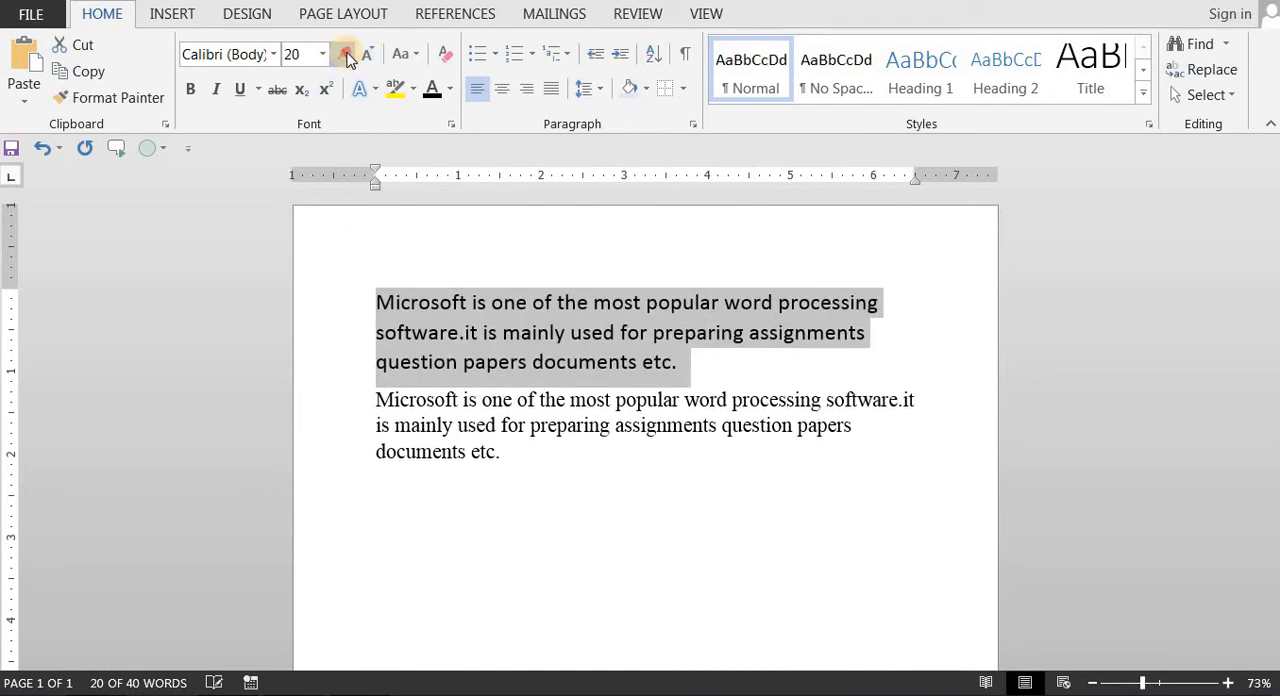
{"action": "left_click", "coordinate": [345, 55]}
{"action": "left_click", "coordinate": [345, 55]}
{"action": "left_click", "coordinate": [345, 55]}
{"action": "left_click", "coordinate": [345, 55]}
{"action": "left_click", "coordinate": [345, 55]}
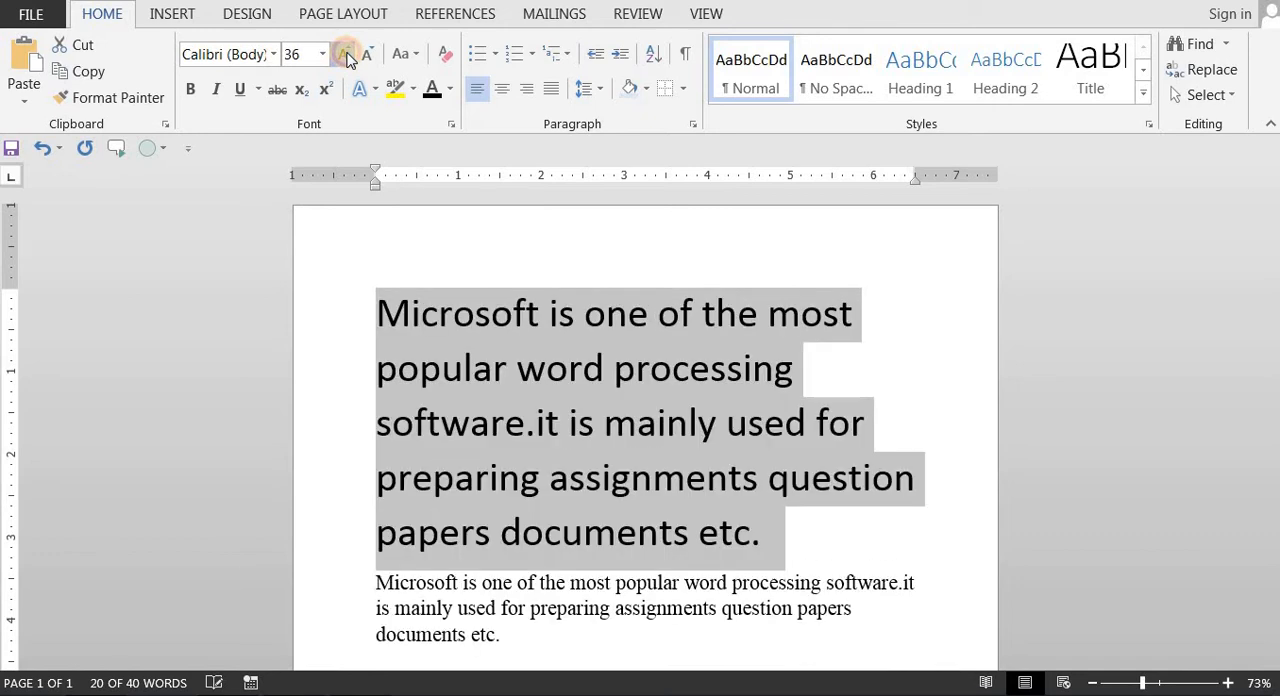
{"action": "left_click", "coordinate": [345, 55]}
{"action": "left_click", "coordinate": [345, 55]}
{"action": "left_click", "coordinate": [345, 55]}
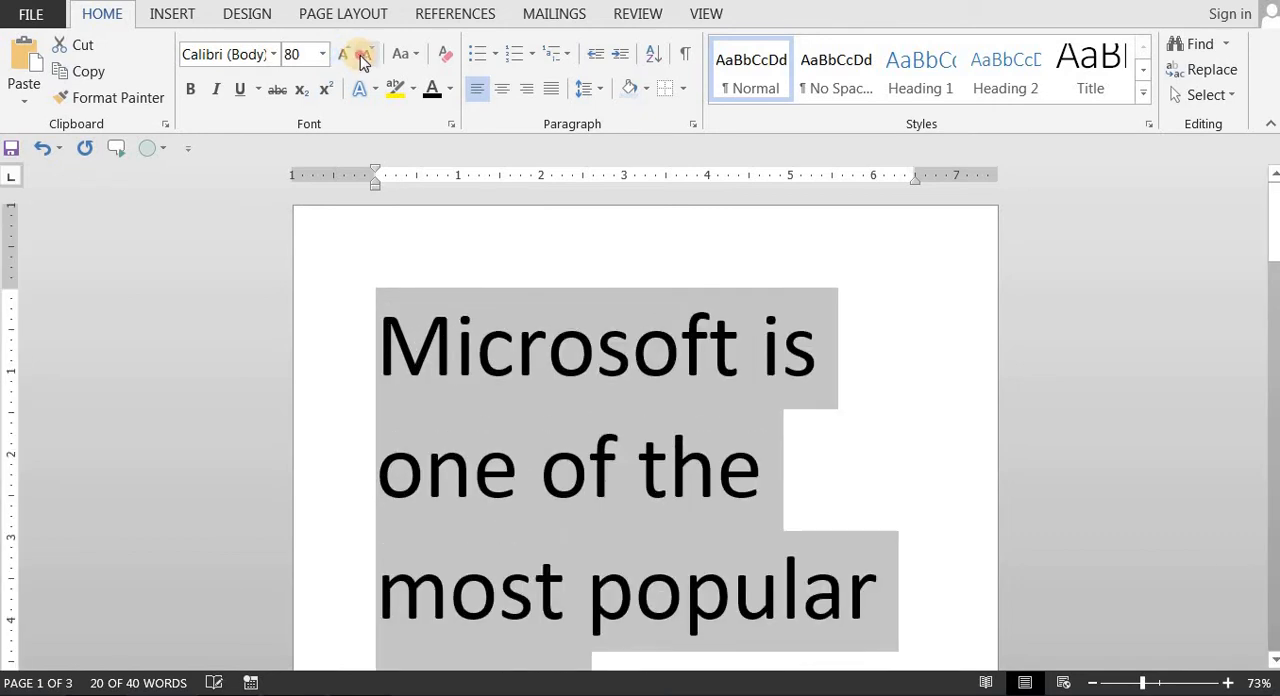
Step: Decrease the first paragraph's font size stepwise to 20
{"action": "left_click", "coordinate": [362, 55]}
{"action": "left_click", "coordinate": [362, 55]}
{"action": "left_click", "coordinate": [362, 55]}
{"action": "left_click", "coordinate": [362, 55]}
{"action": "left_click", "coordinate": [362, 55]}
{"action": "left_click", "coordinate": [362, 55]}
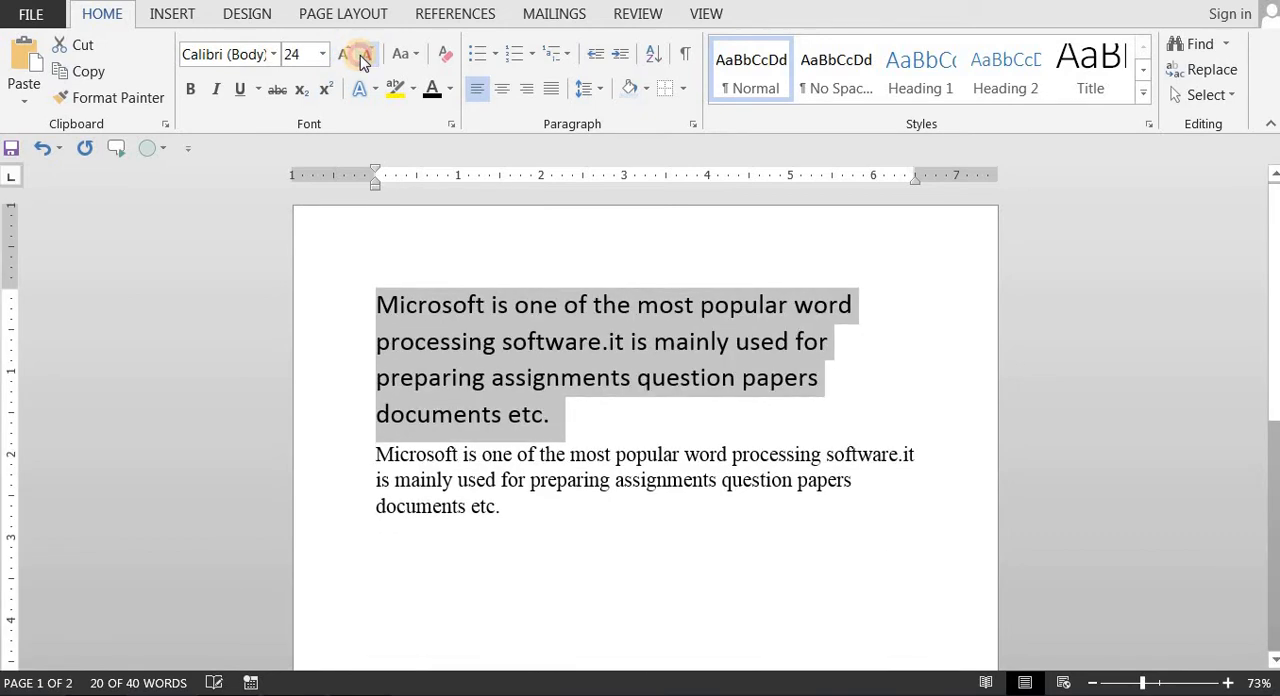
{"action": "left_click", "coordinate": [362, 55]}
{"action": "left_click", "coordinate": [362, 55]}
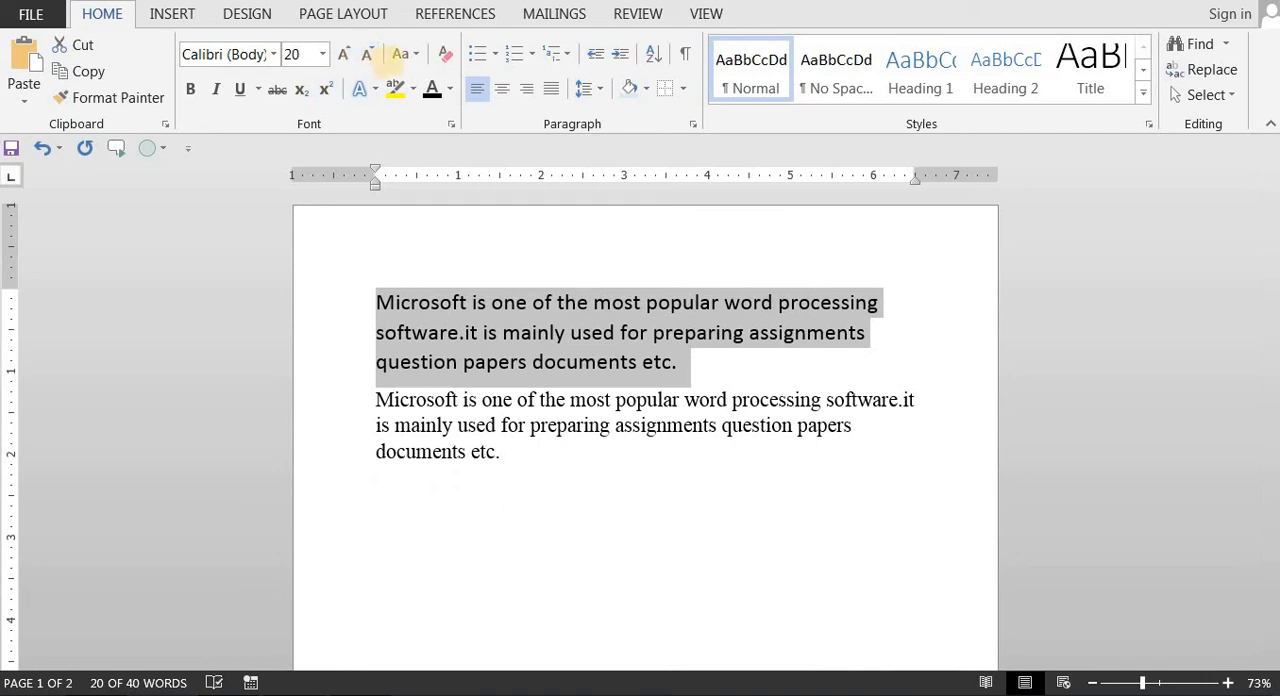
Step: Change the case of the first paragraph to lowercase and to UPPERCASE
{"action": "left_click", "coordinate": [414, 58]}
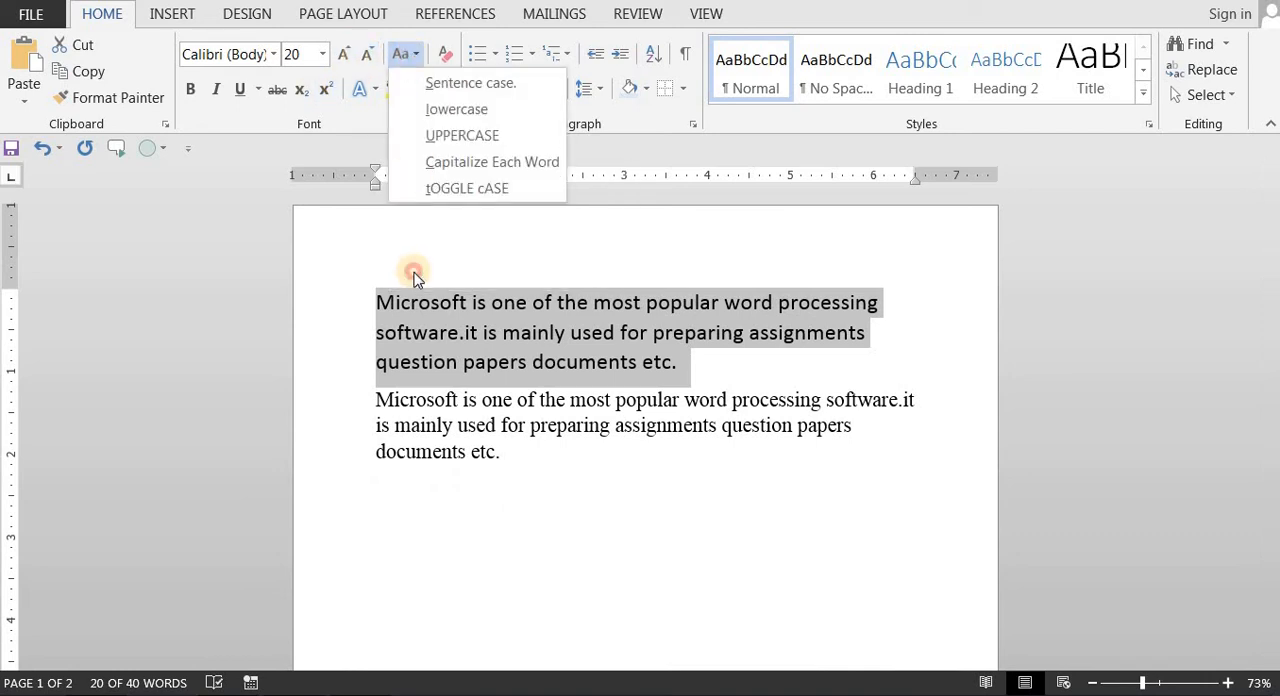
{"action": "left_click", "coordinate": [373, 289]}
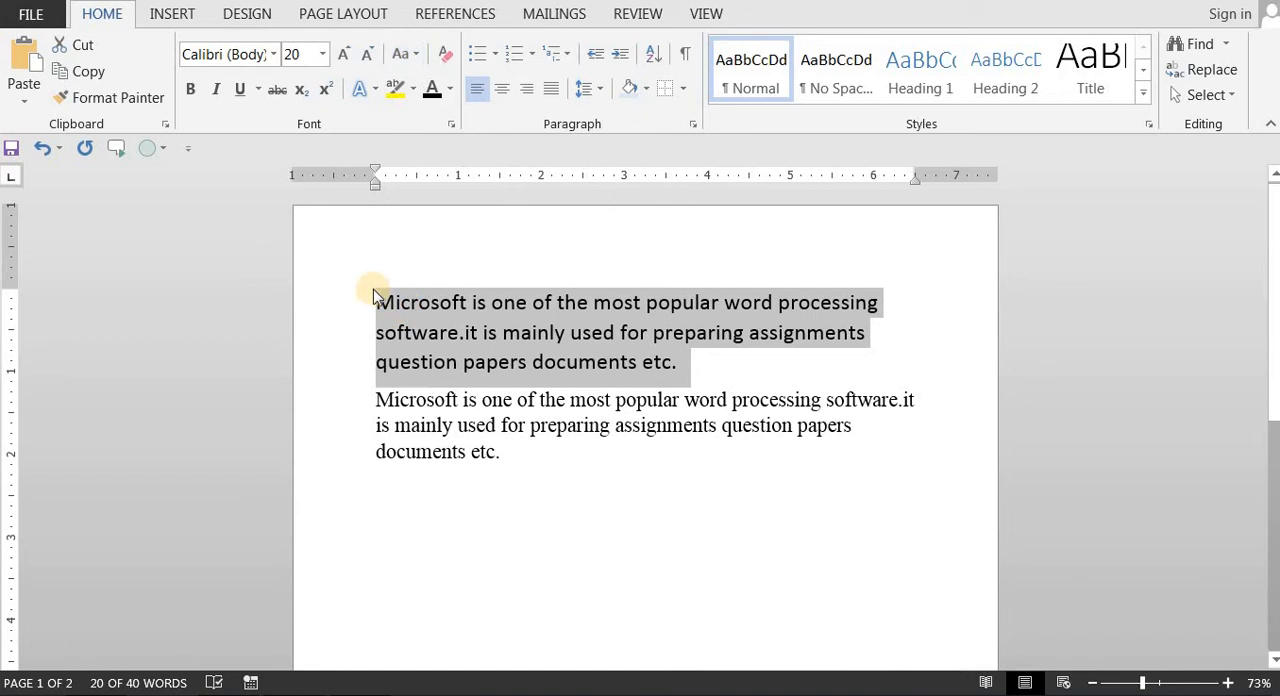
{"action": "left_click", "coordinate": [414, 56]}
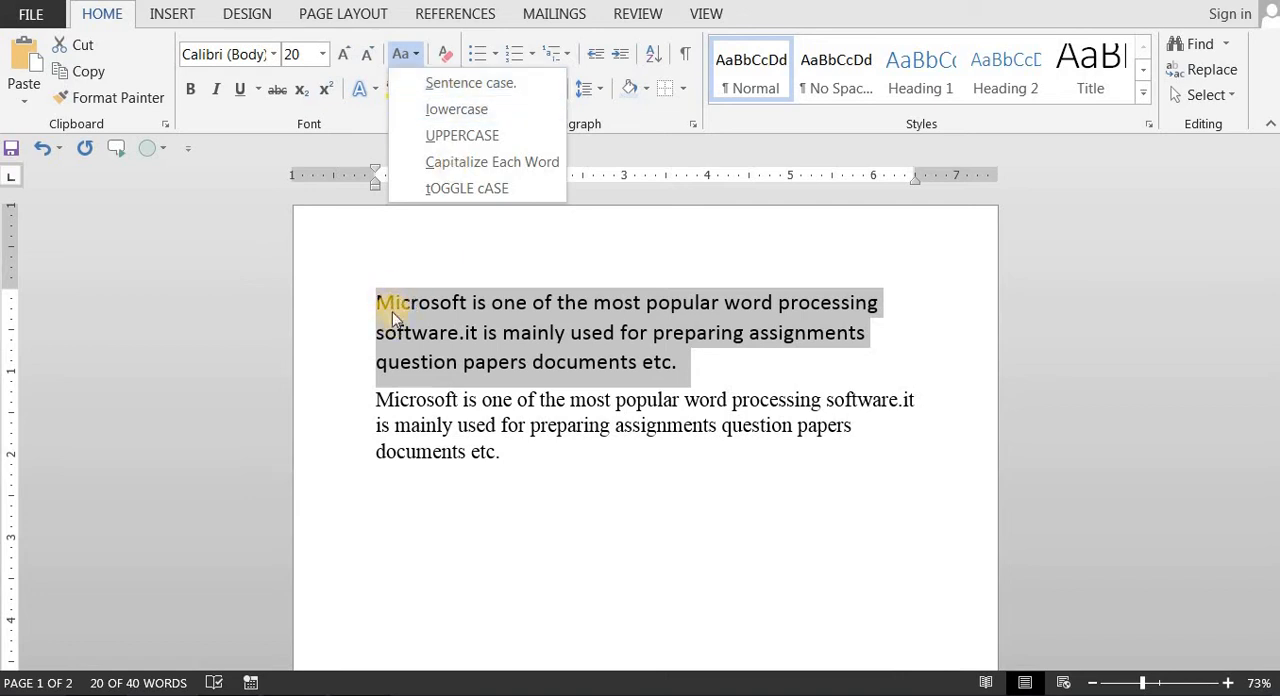
{"action": "left_click", "coordinate": [455, 110]}
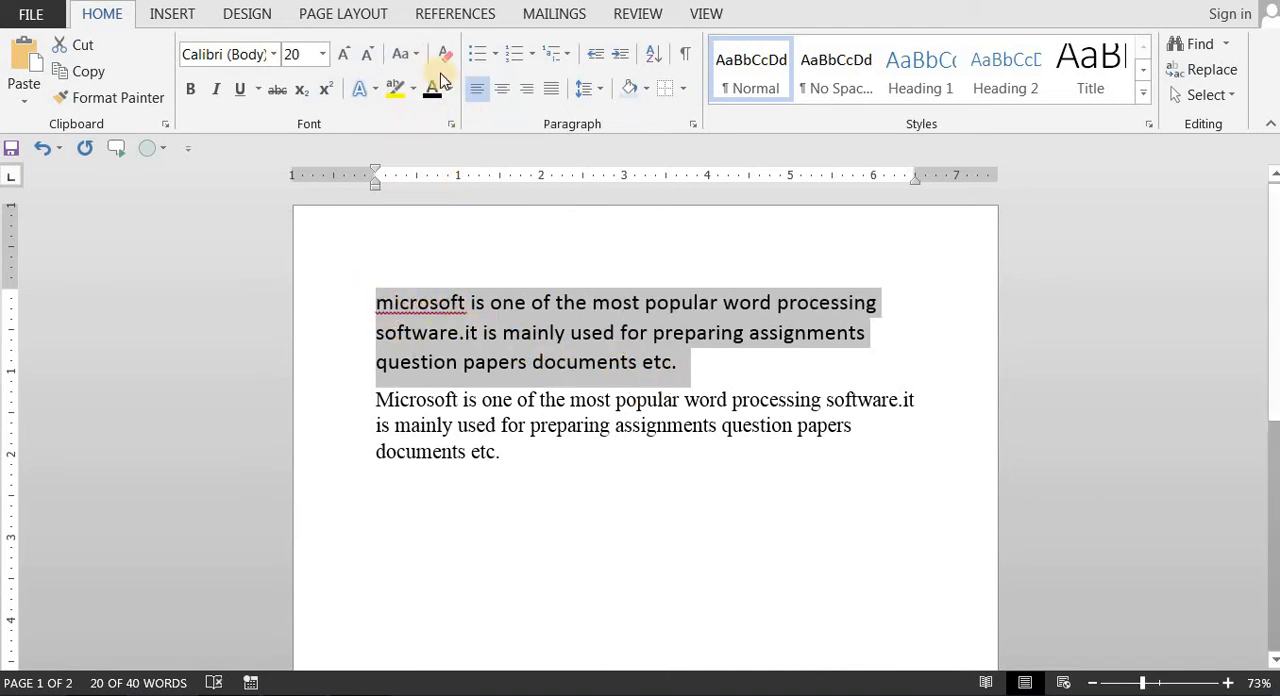
{"action": "left_click", "coordinate": [414, 56]}
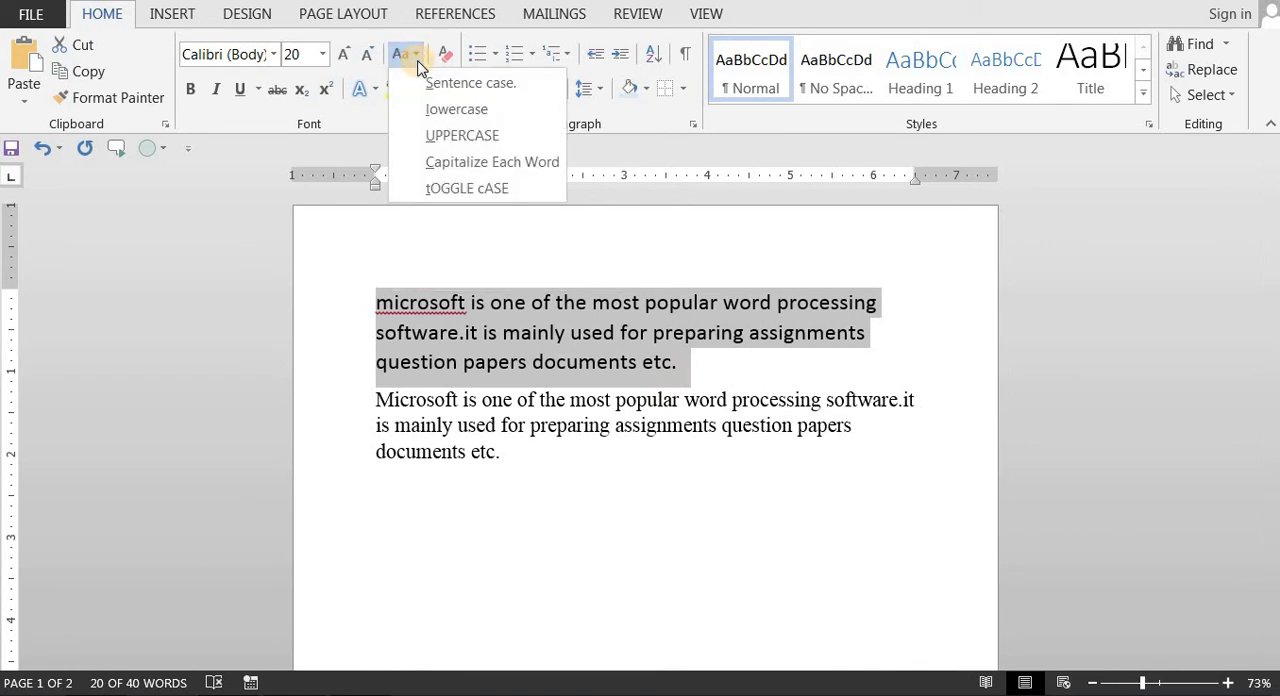
{"action": "left_click", "coordinate": [462, 135]}
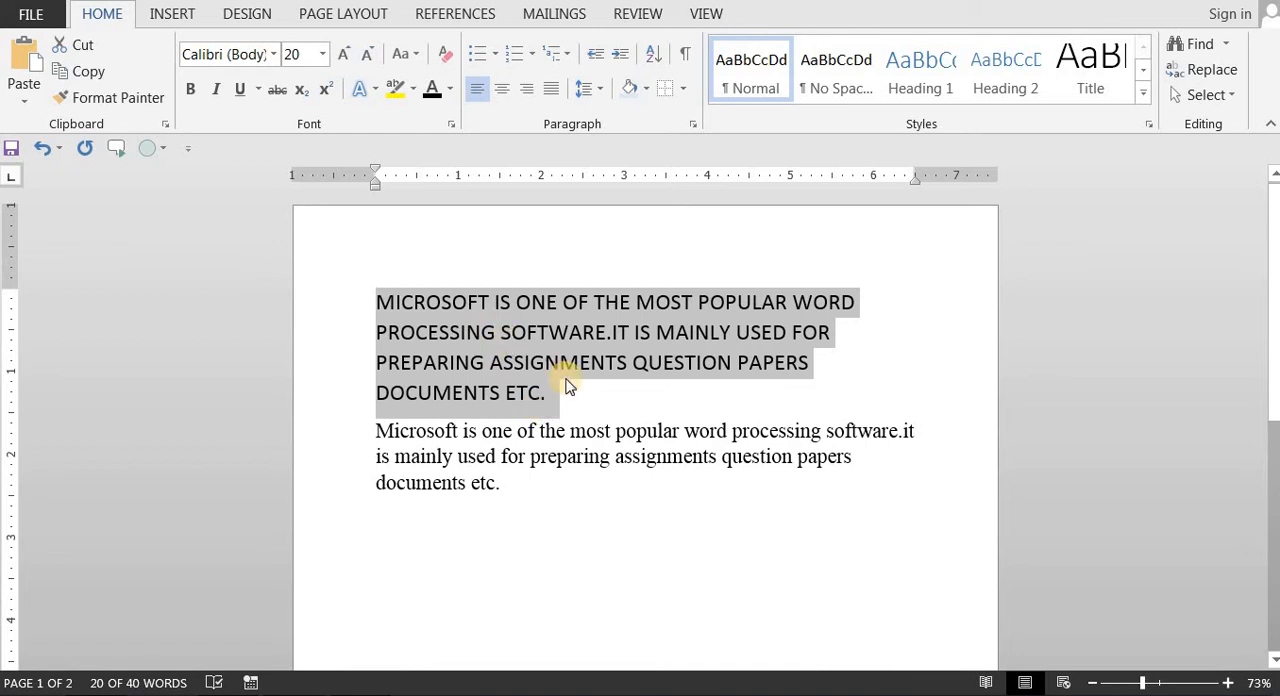
Step: Apply Capitalize Each Word to the first paragraph, switch it to Sentence case, and deselect the text
{"action": "left_click", "coordinate": [416, 56]}
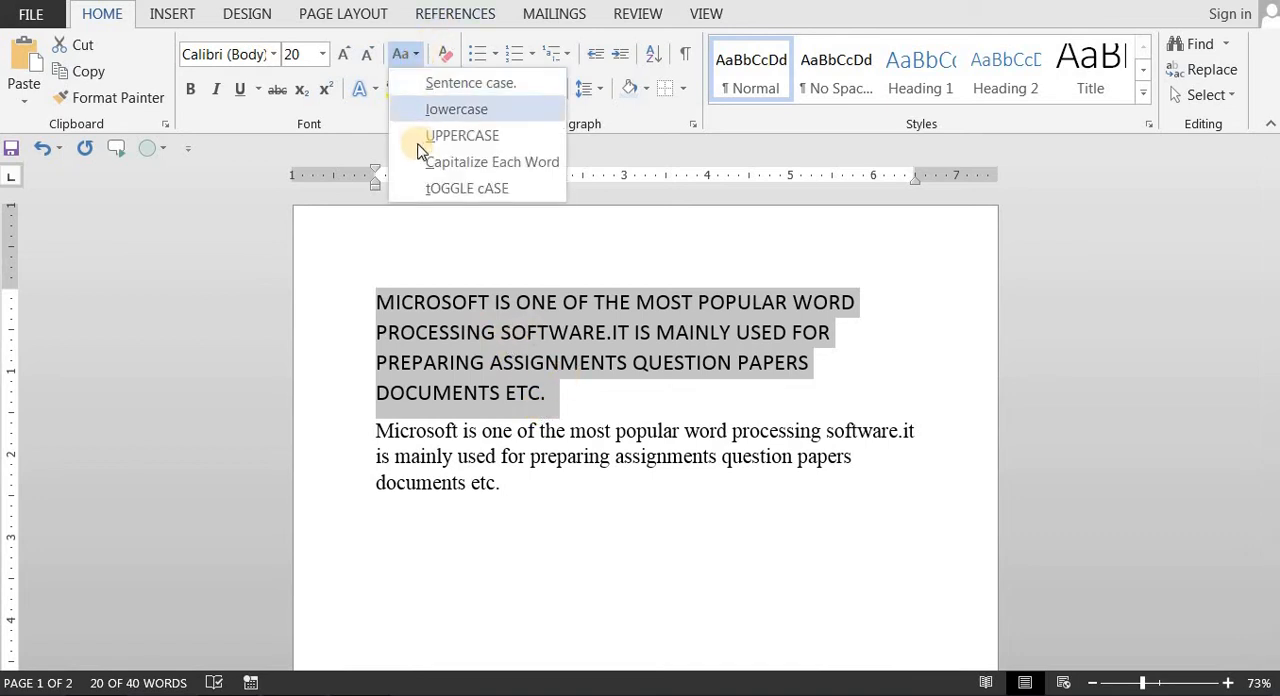
{"action": "left_click", "coordinate": [424, 162]}
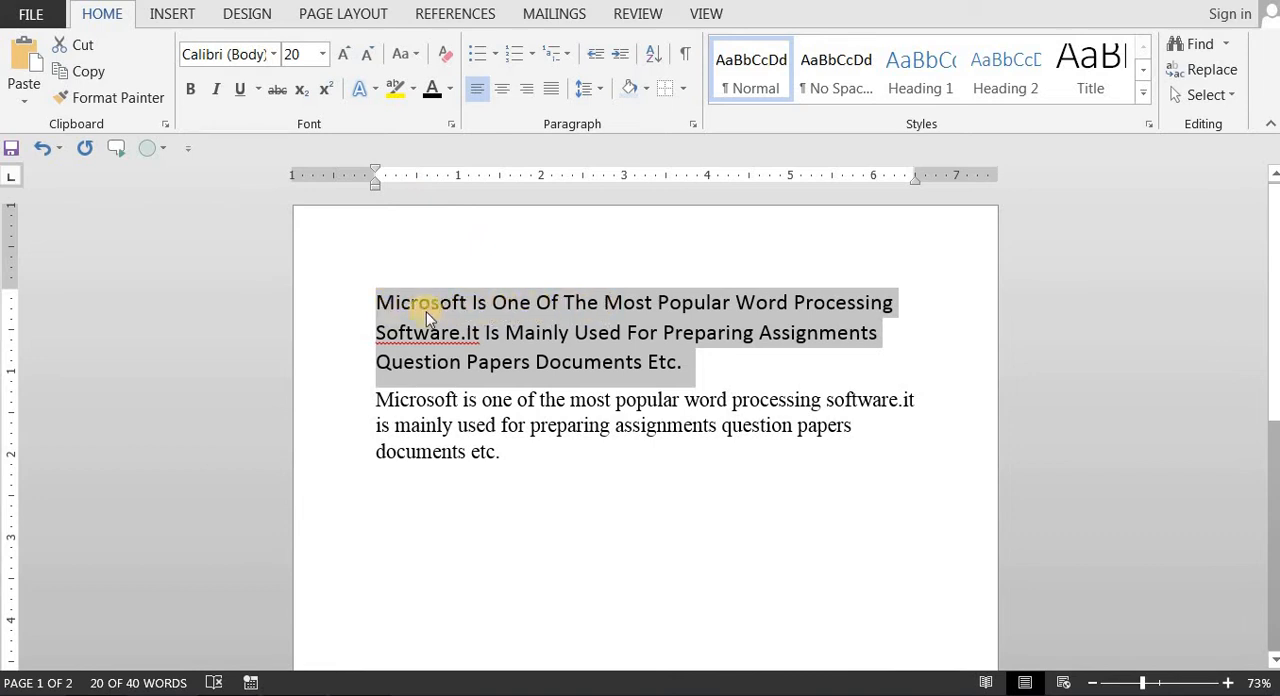
{"action": "left_click", "coordinate": [406, 56]}
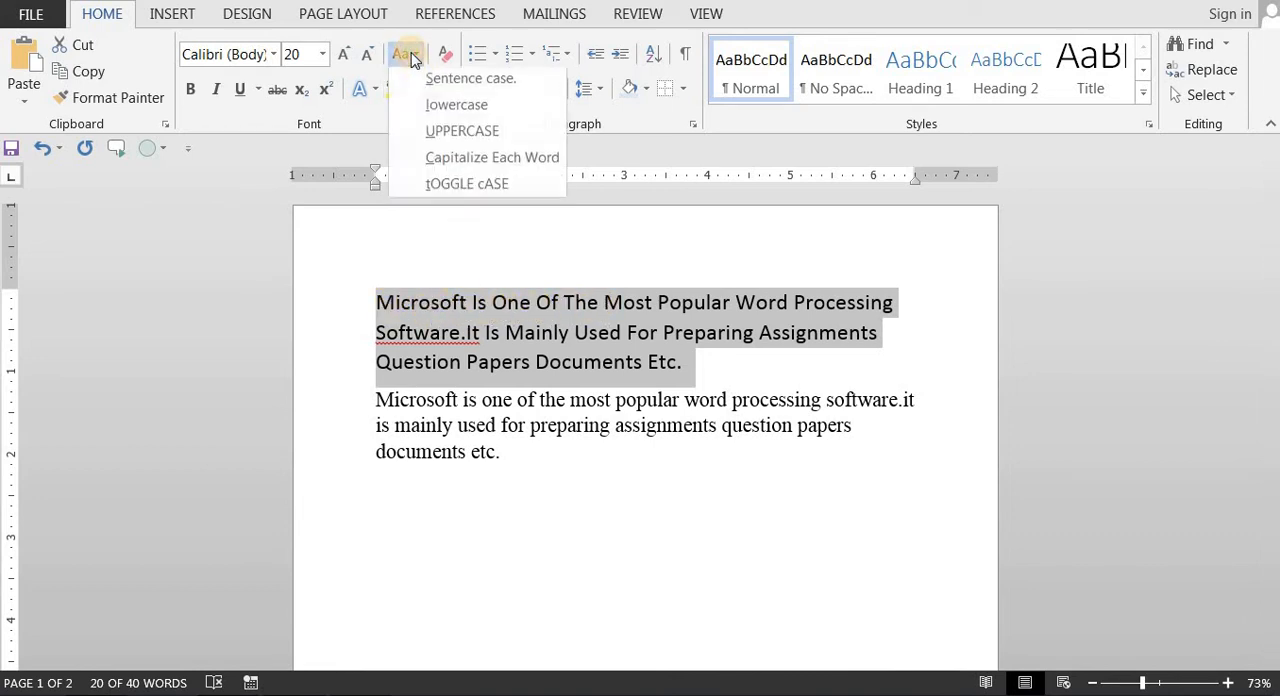
{"action": "left_click", "coordinate": [423, 86]}
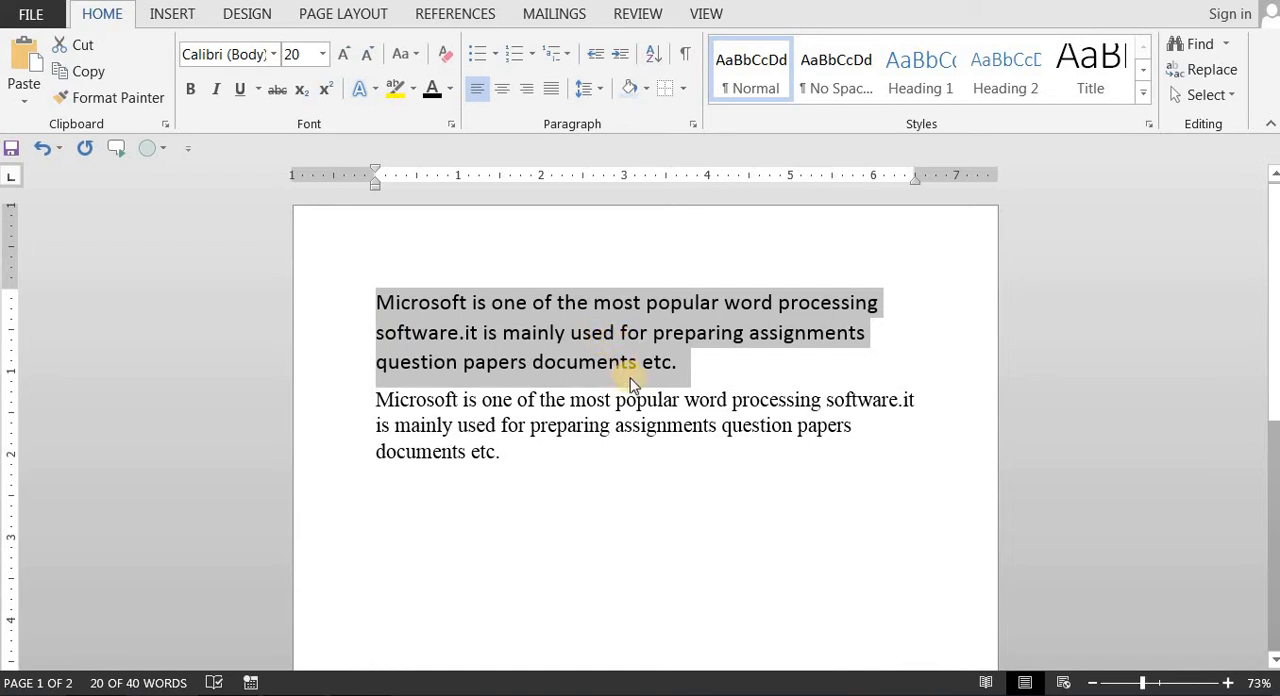
{"action": "left_click", "coordinate": [668, 364]}
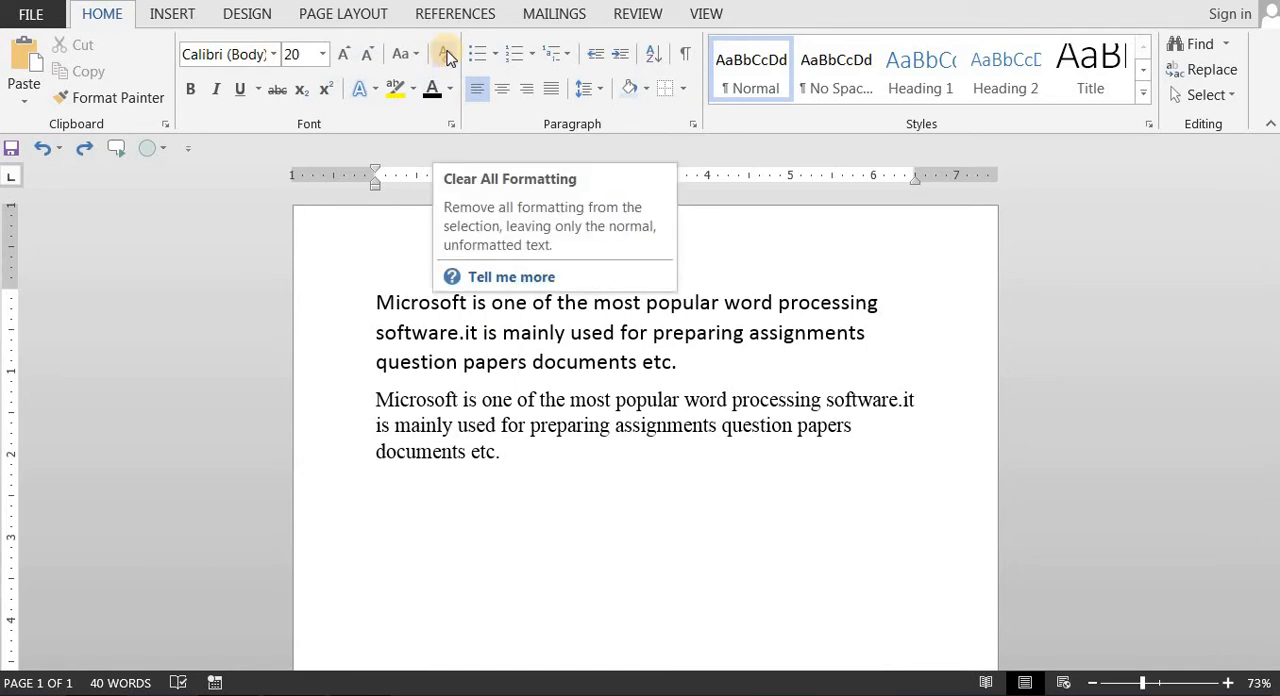
Step: Clear all formatting from the first paragraph and increase its font size stepwise to 18
{"action": "left_click_drag", "start_coordinate": [651, 360], "coordinate": [384, 308]}
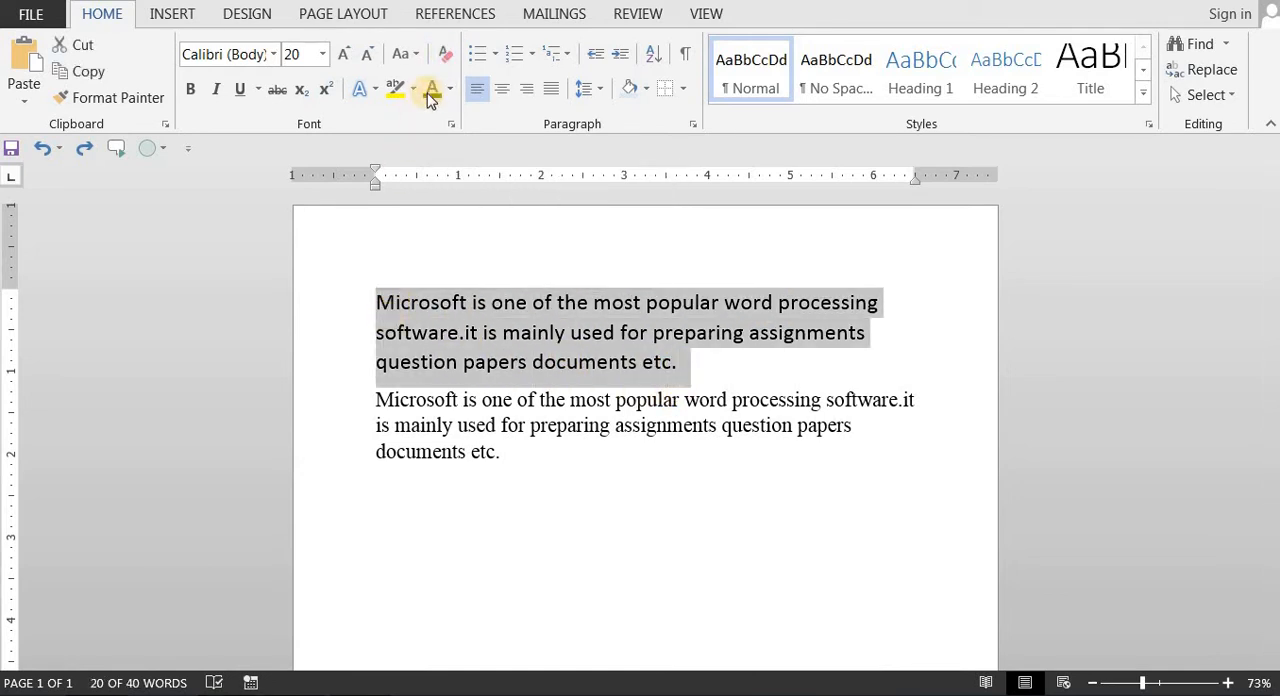
{"action": "left_click", "coordinate": [443, 55]}
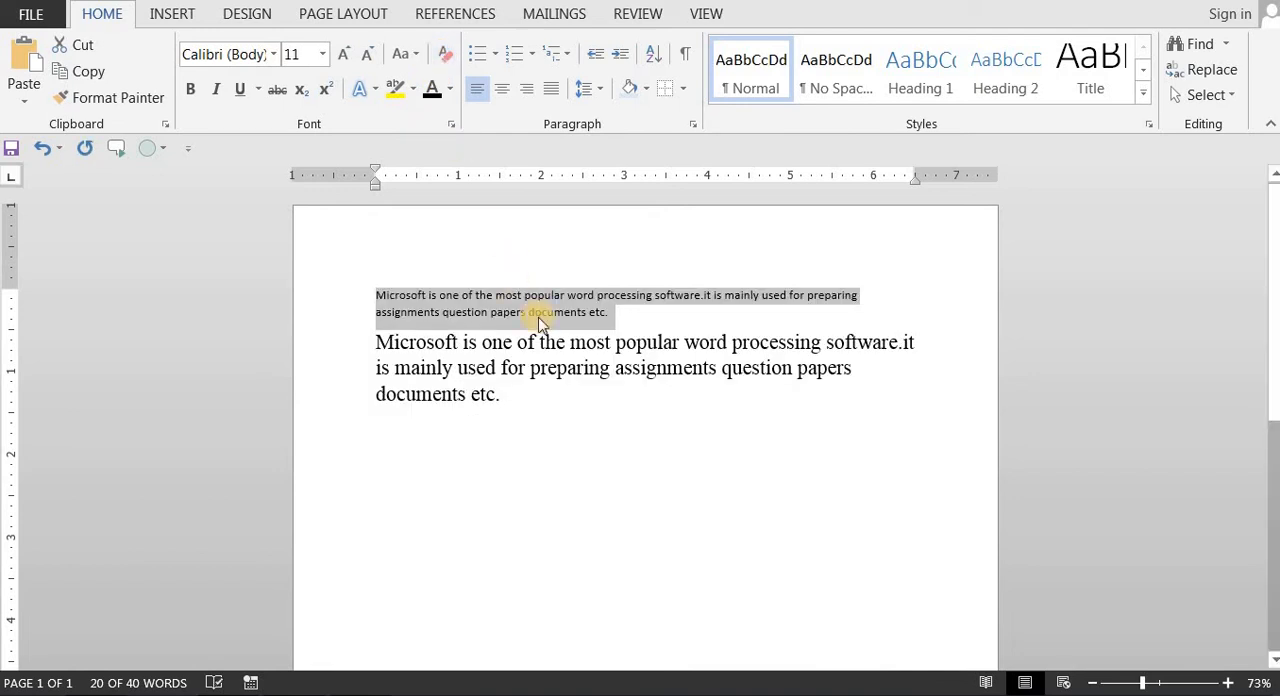
{"action": "left_click_drag", "start_coordinate": [376, 338], "coordinate": [374, 293]}
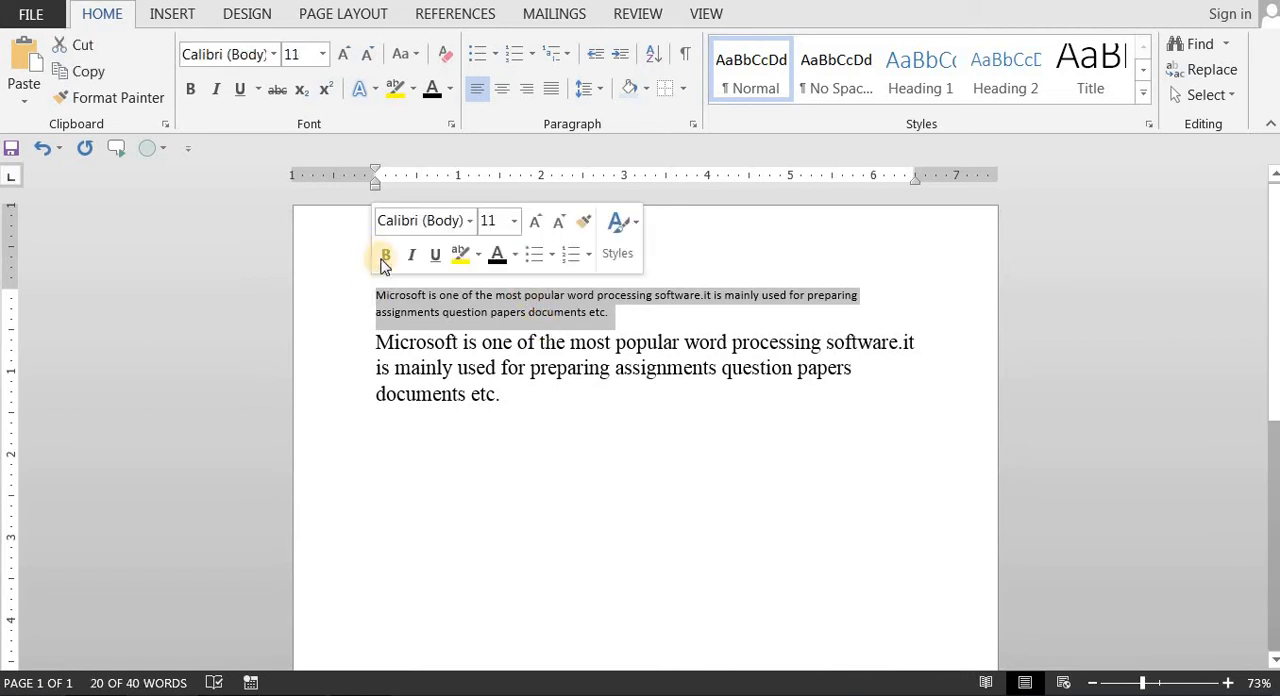
{"action": "left_click", "coordinate": [345, 54]}
{"action": "left_click", "coordinate": [345, 54]}
{"action": "left_click", "coordinate": [345, 54]}
{"action": "left_click", "coordinate": [345, 54]}
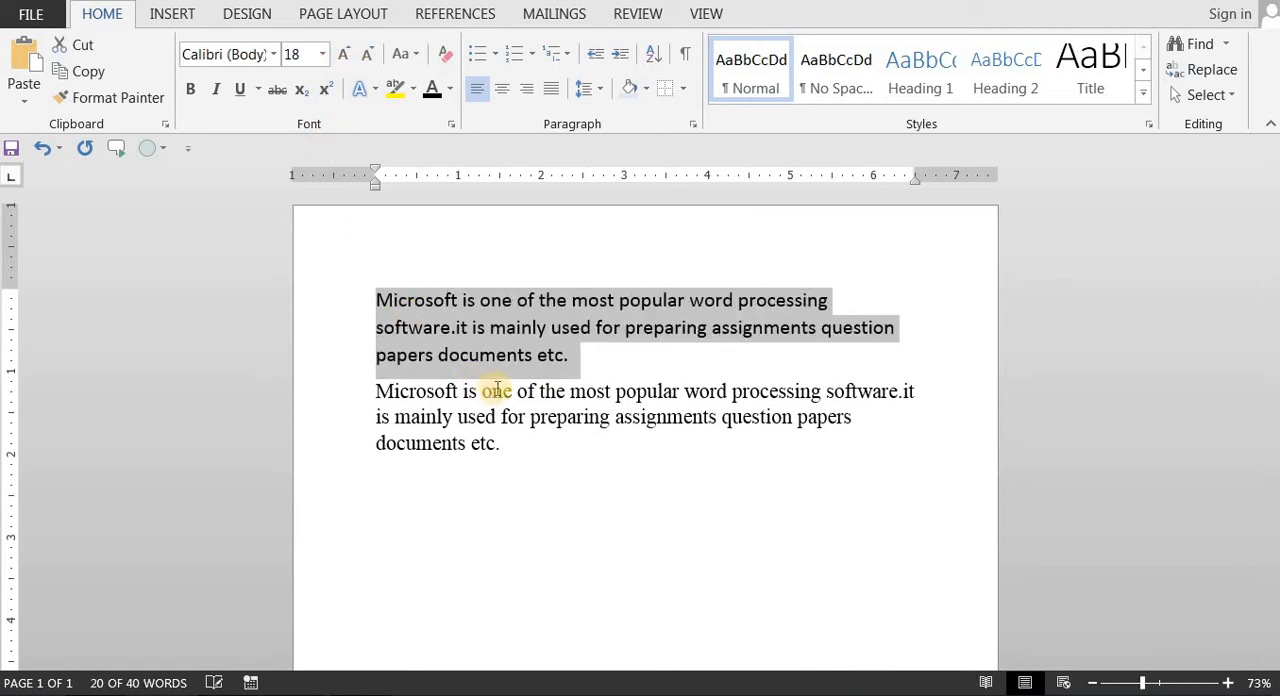
{"action": "left_click", "coordinate": [580, 357]}
Step: Make the words "Microsoft is one of the" at the start of the first paragraph bold and deselect them
{"action": "left_click_drag", "start_coordinate": [548, 358], "coordinate": [378, 297]}
{"action": "left_click", "coordinate": [422, 329]}
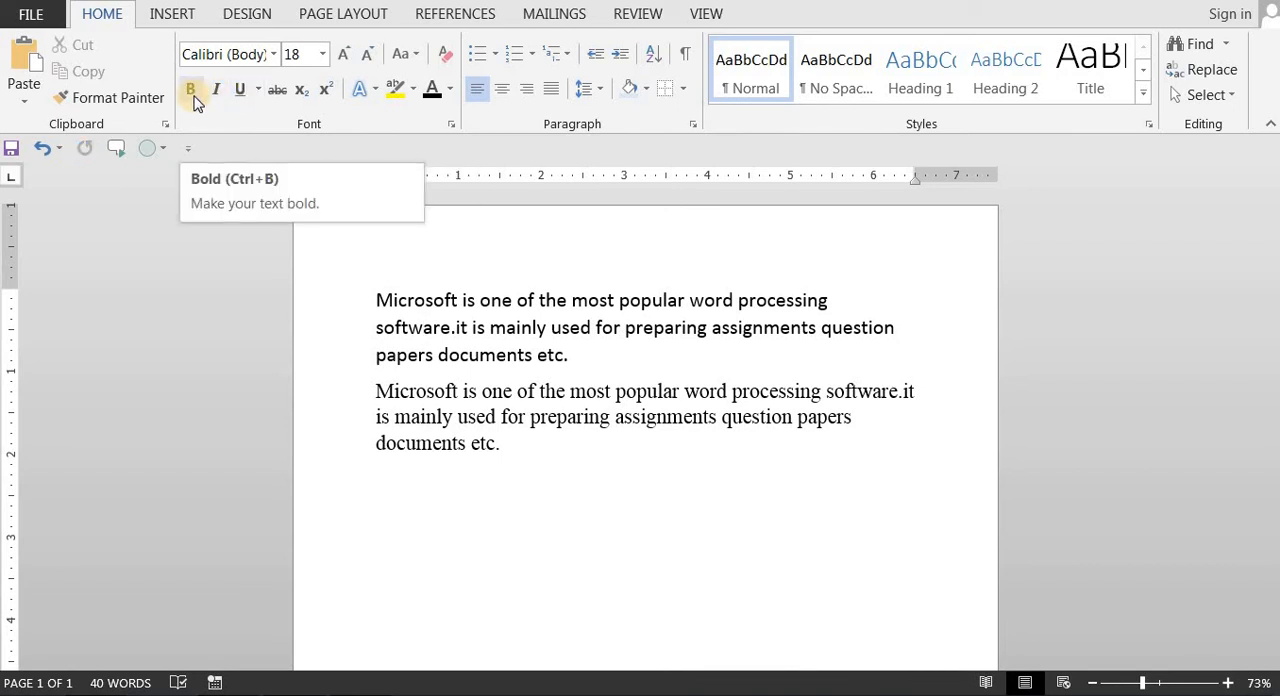
{"action": "left_click", "coordinate": [374, 300]}
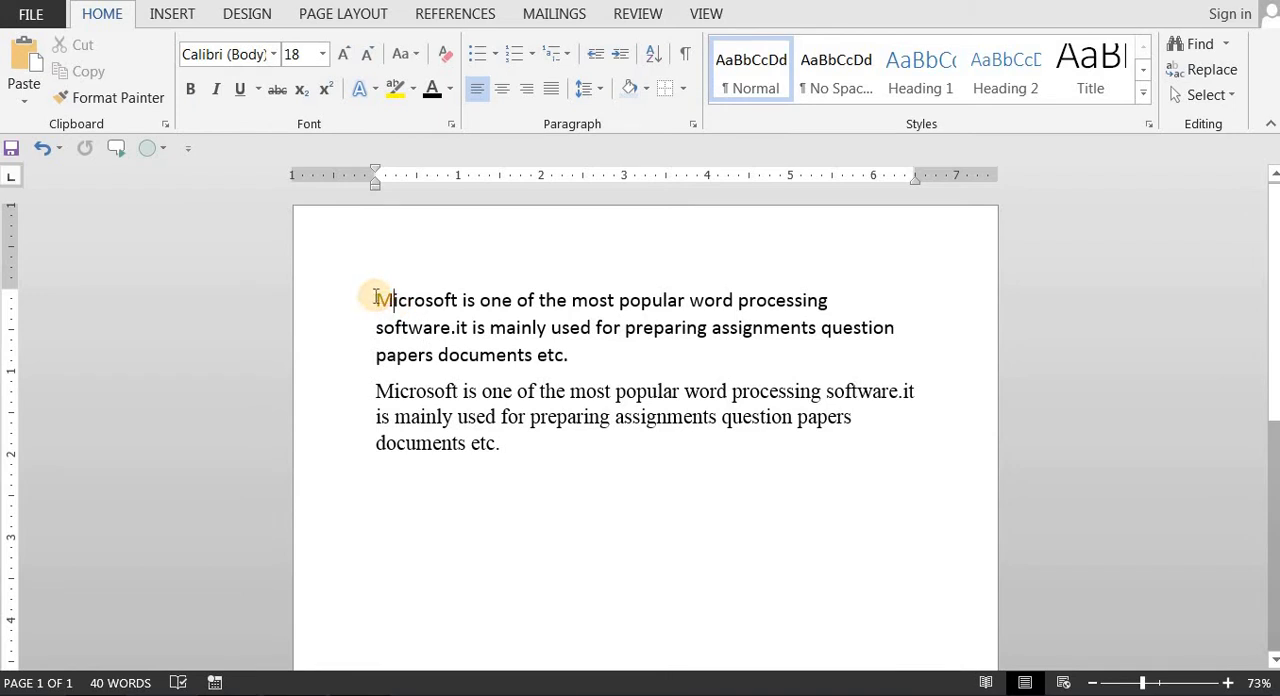
{"action": "left_click_drag", "start_coordinate": [465, 299], "coordinate": [566, 300]}
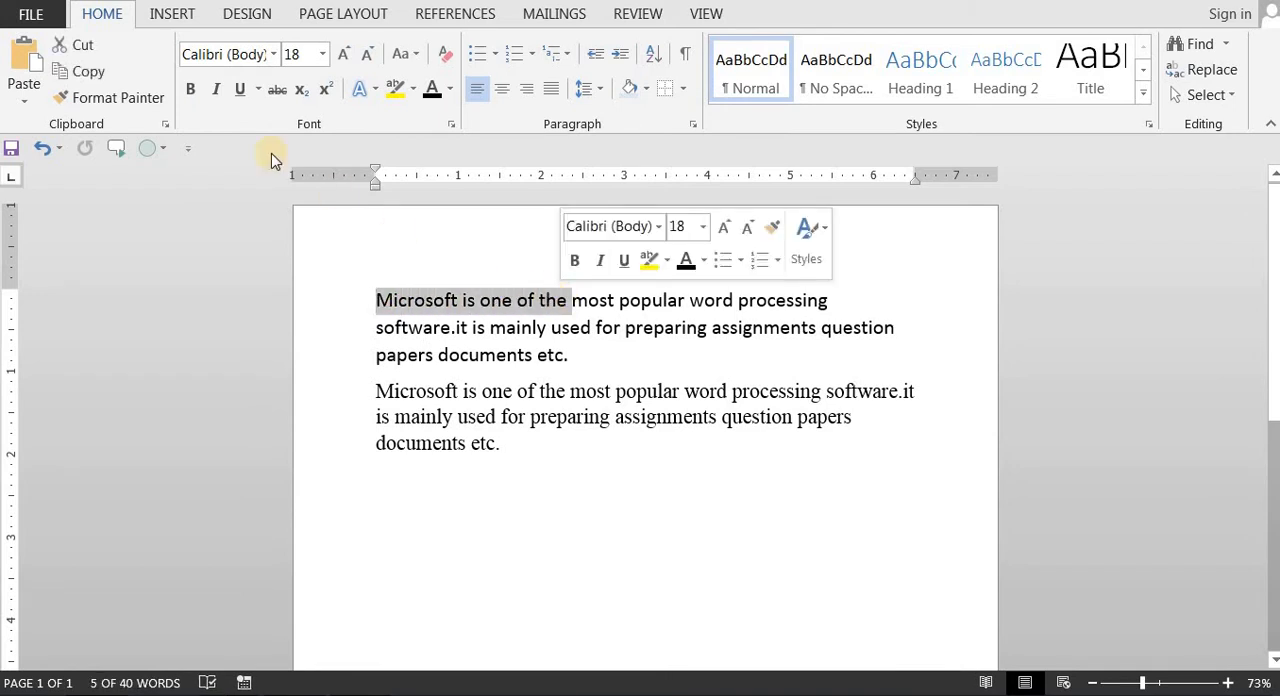
{"action": "left_click", "coordinate": [193, 92]}
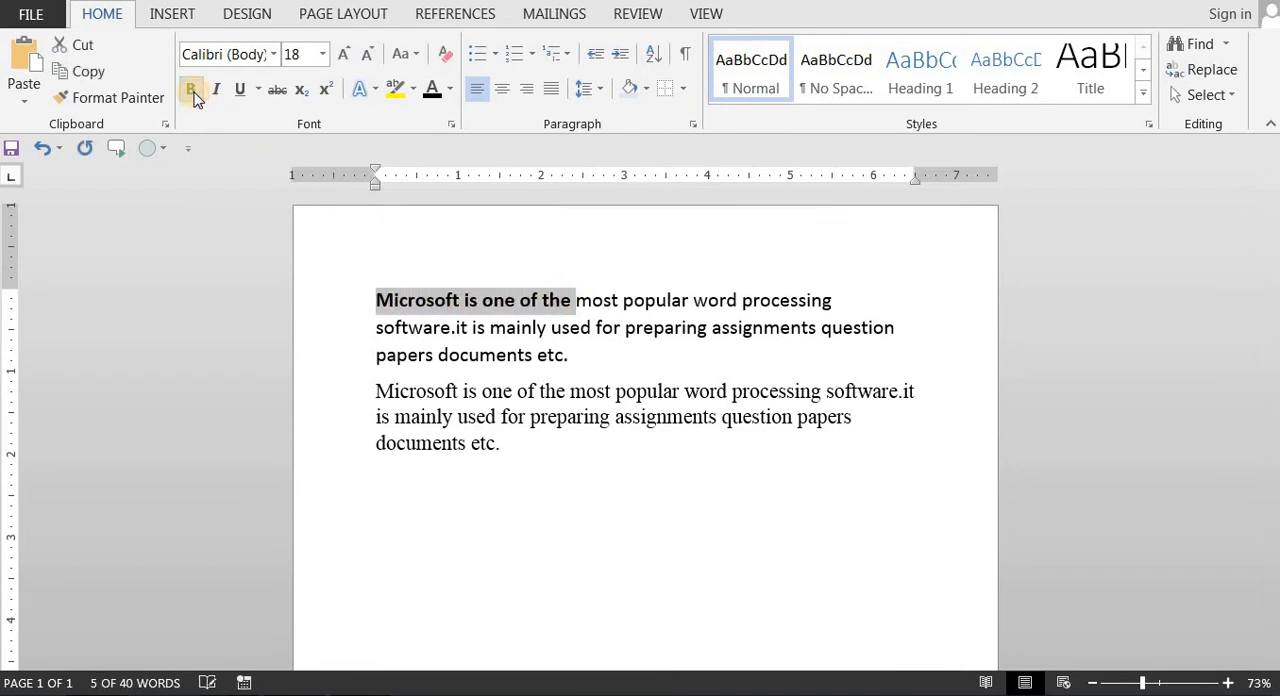
{"action": "left_click", "coordinate": [518, 358]}
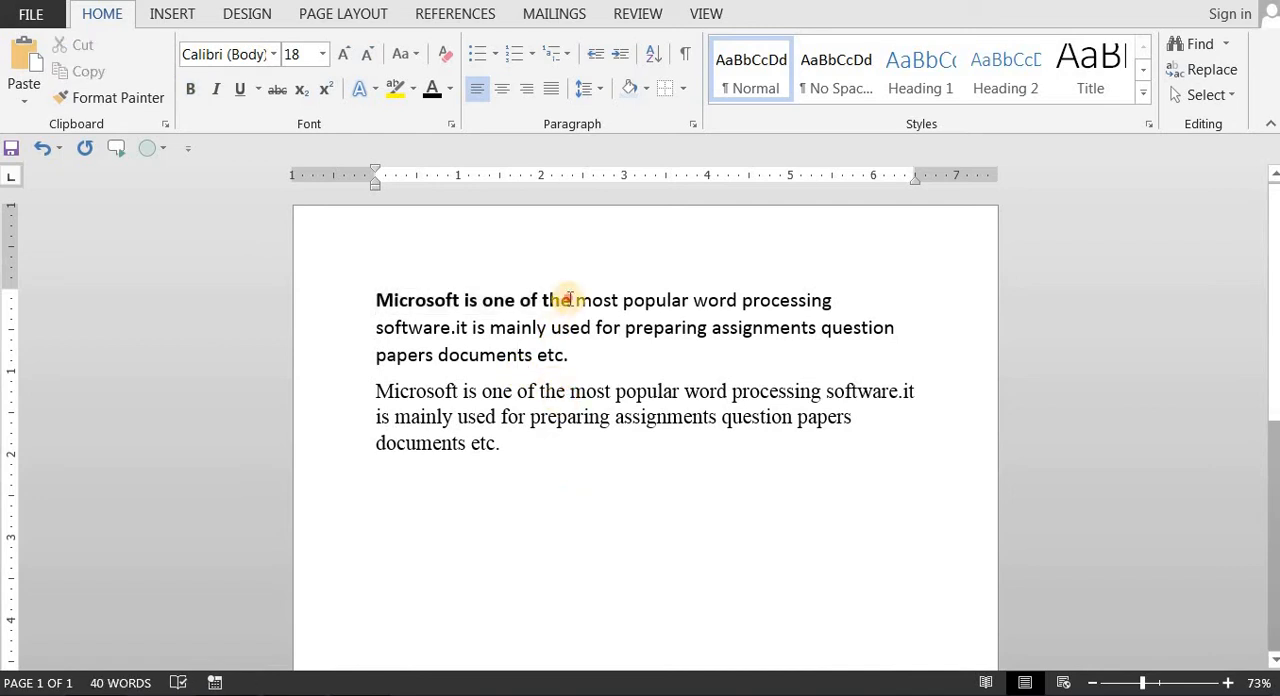
Step: Remove the bold from "Microsoft is one of the" in the first paragraph and toggle italic on and off for those words
{"action": "left_click_drag", "start_coordinate": [569, 299], "coordinate": [383, 299]}
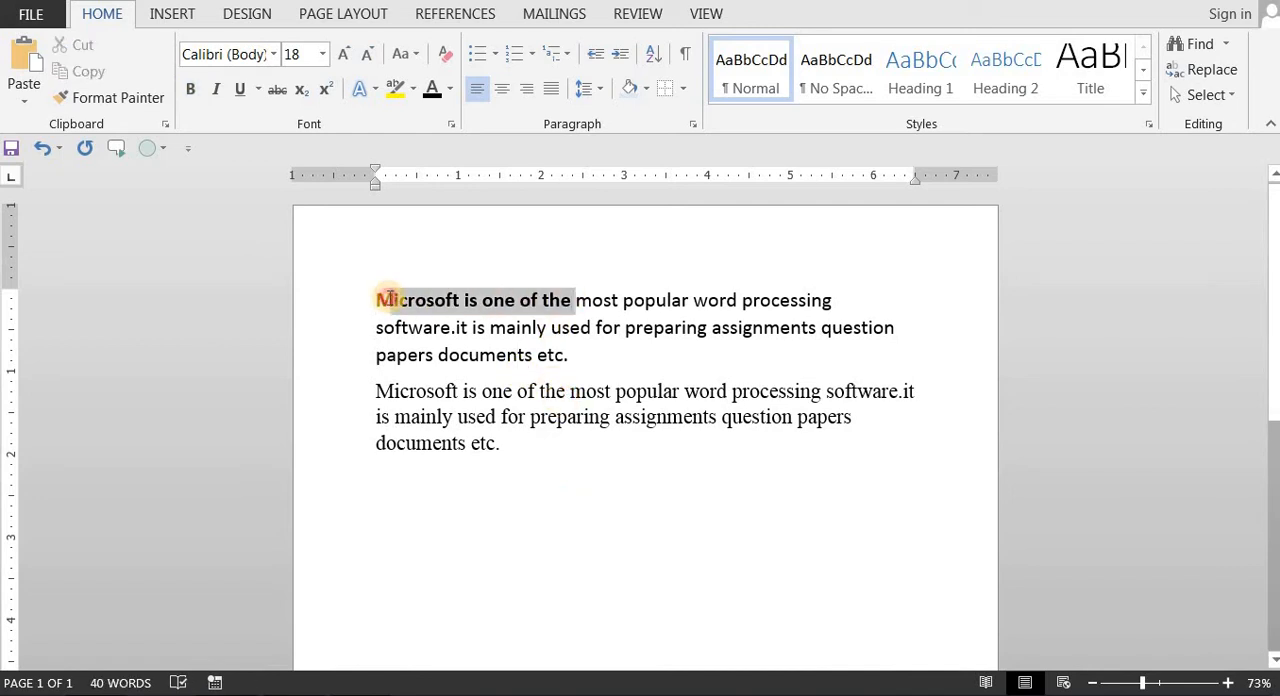
{"action": "left_click", "coordinate": [192, 92]}
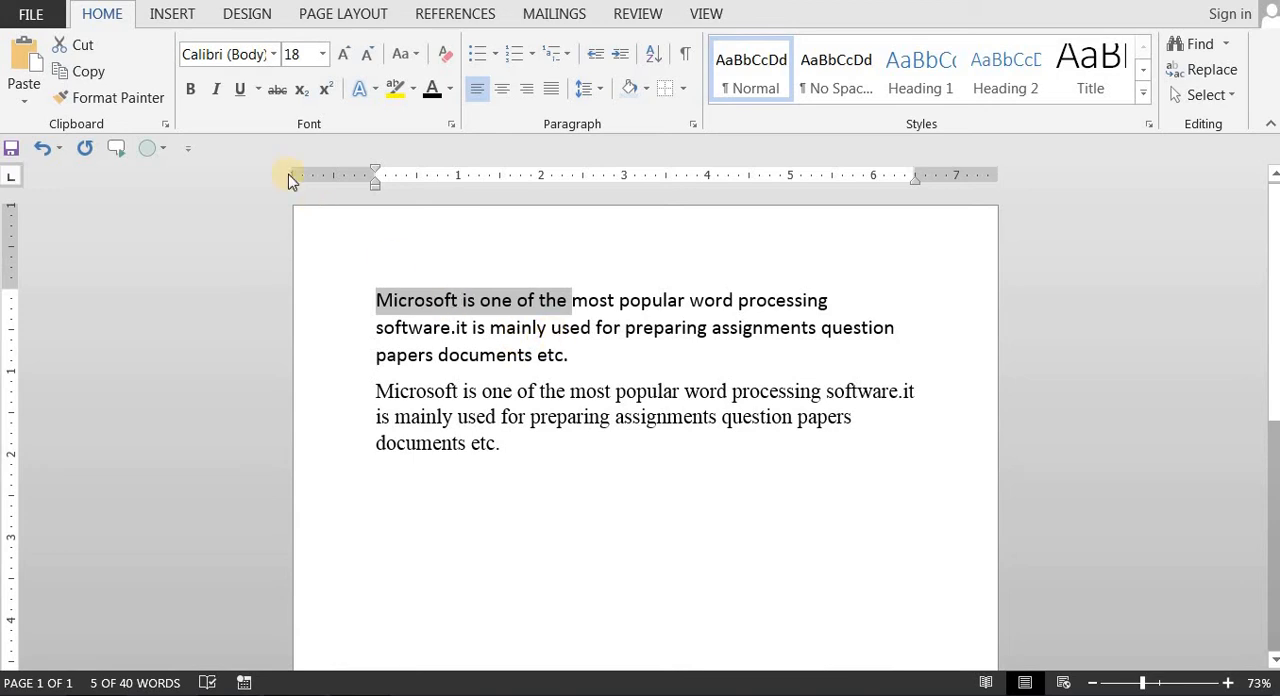
{"action": "left_click", "coordinate": [208, 92]}
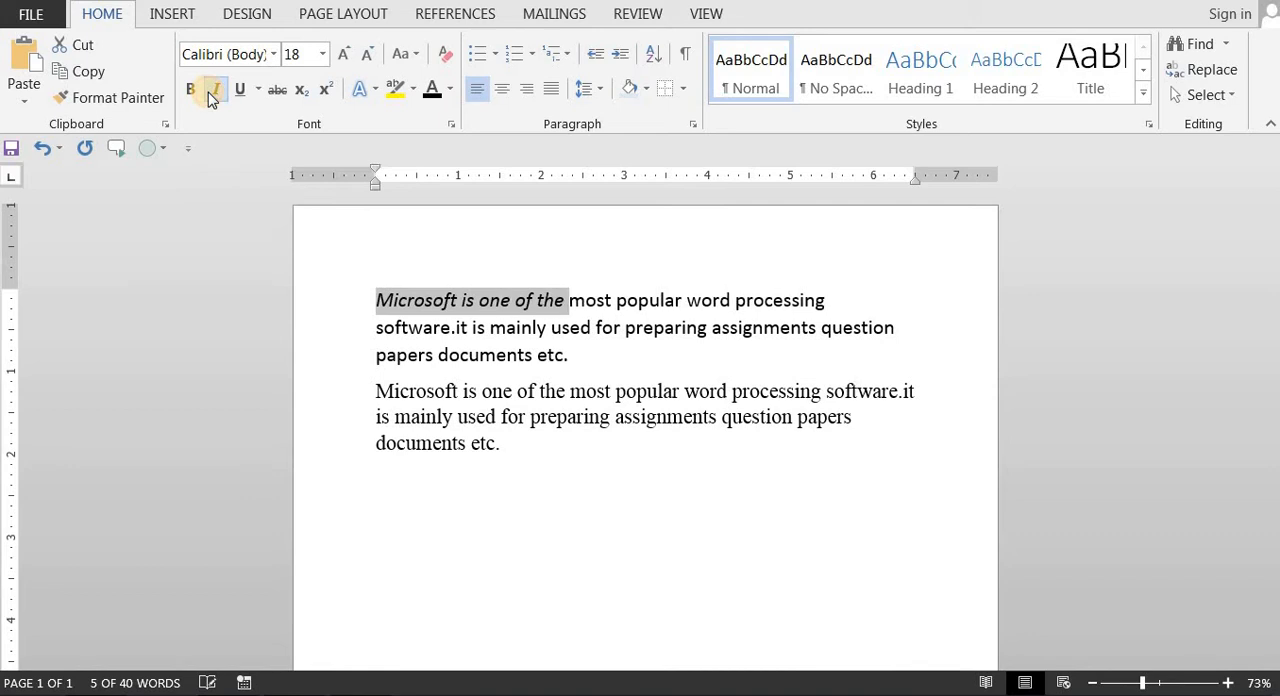
{"action": "left_click", "coordinate": [218, 85]}
{"action": "left_click", "coordinate": [218, 85]}
{"action": "left_click", "coordinate": [221, 89]}
{"action": "left_click", "coordinate": [221, 89]}
{"action": "left_click", "coordinate": [221, 89]}
{"action": "left_click", "coordinate": [221, 89]}
{"action": "left_click", "coordinate": [223, 89]}
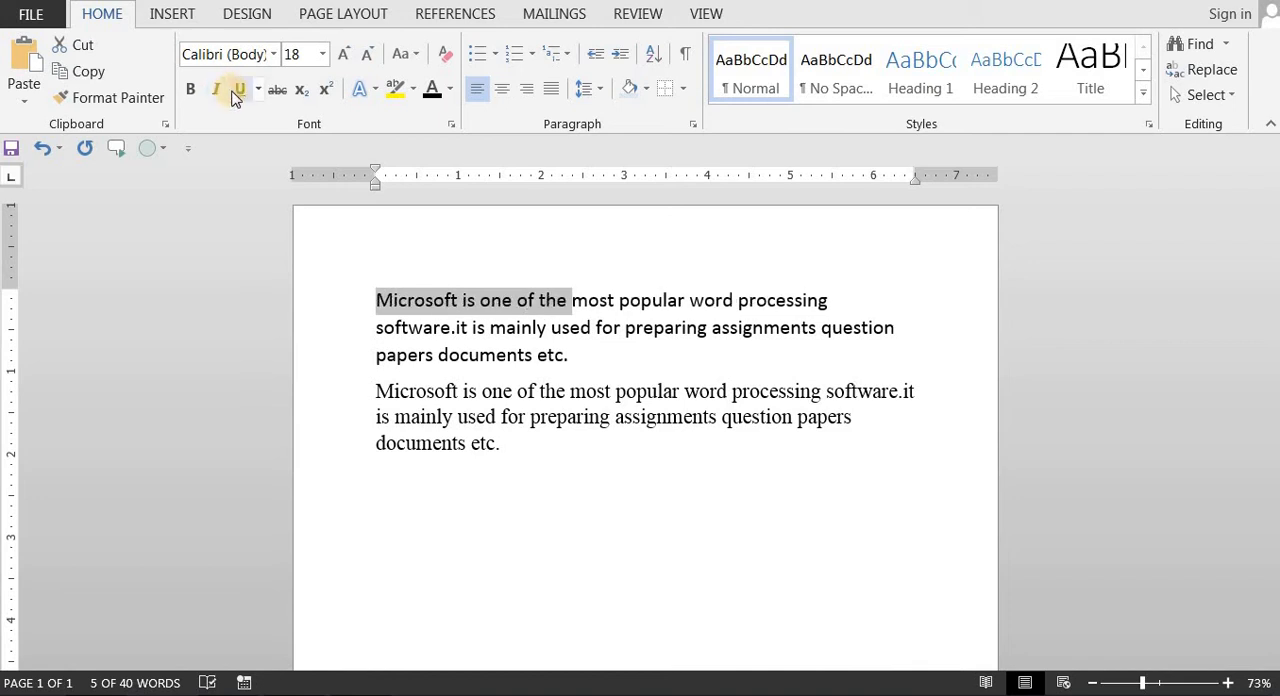
Step: Toggle the standard underline on and off for the words "Microsoft is one of the"
{"action": "left_click", "coordinate": [240, 92]}
{"action": "left_click", "coordinate": [240, 92]}
{"action": "left_click", "coordinate": [240, 92]}
{"action": "left_click", "coordinate": [240, 92]}
{"action": "left_click", "coordinate": [240, 92]}
Step: Apply a wavy underline to the words "Microsoft is one of the" and deselect them
{"action": "left_click", "coordinate": [260, 90]}
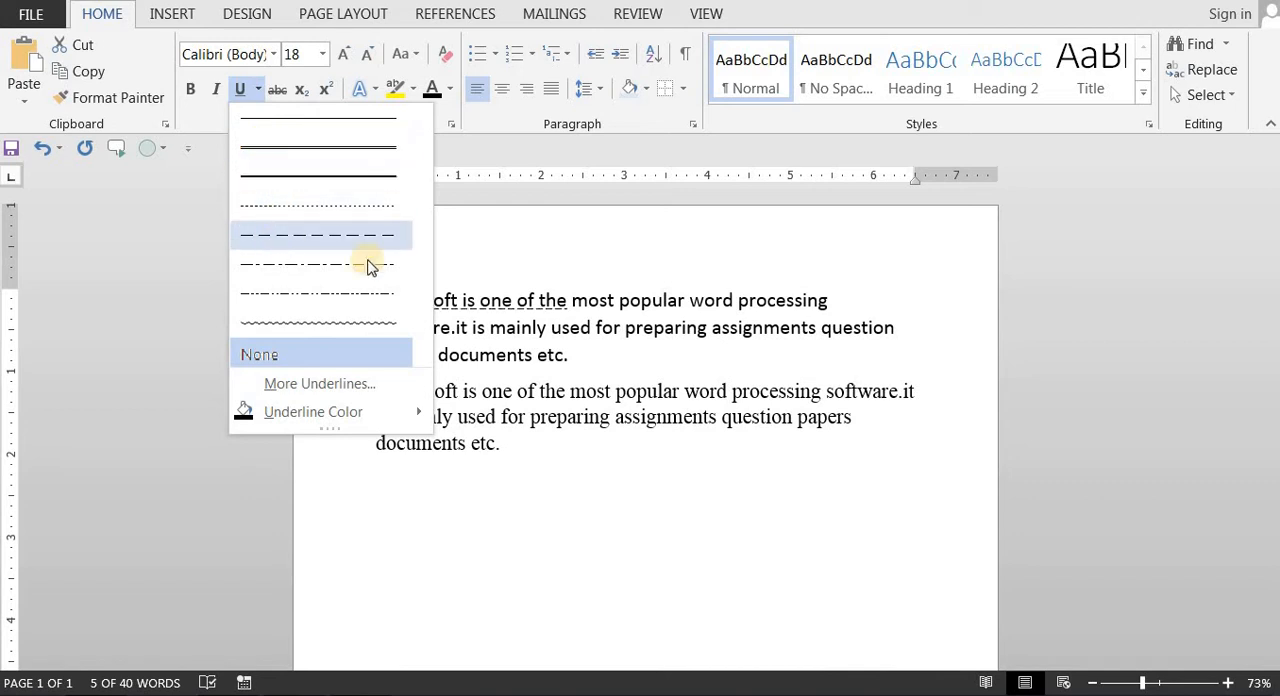
{"action": "left_click", "coordinate": [366, 322]}
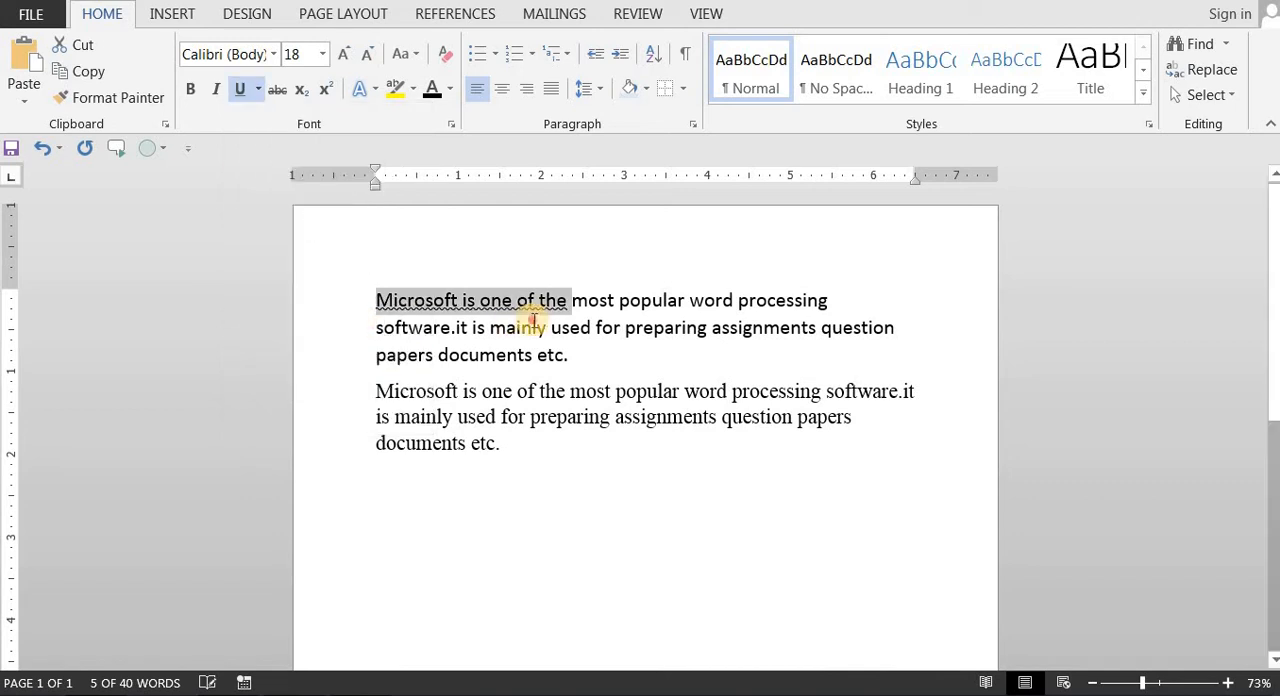
{"action": "left_click", "coordinate": [534, 320]}
{"action": "left_click_drag", "start_coordinate": [569, 304], "coordinate": [390, 304]}
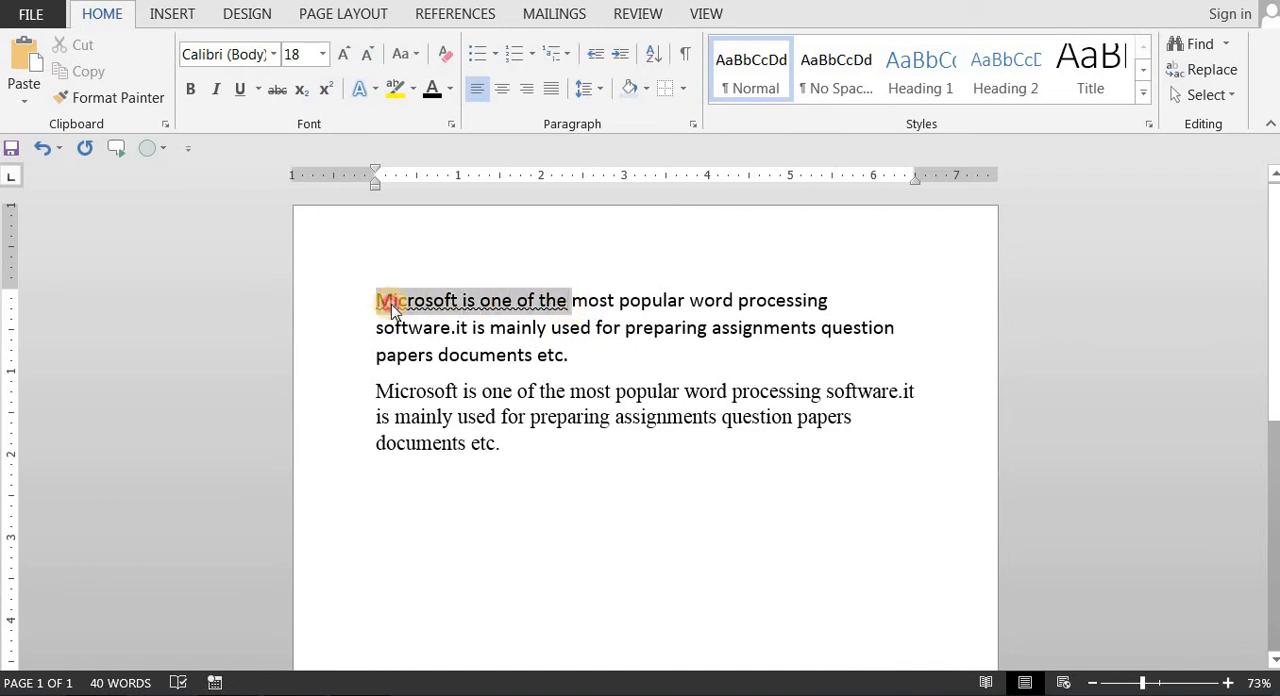
{"action": "left_click", "coordinate": [400, 300]}
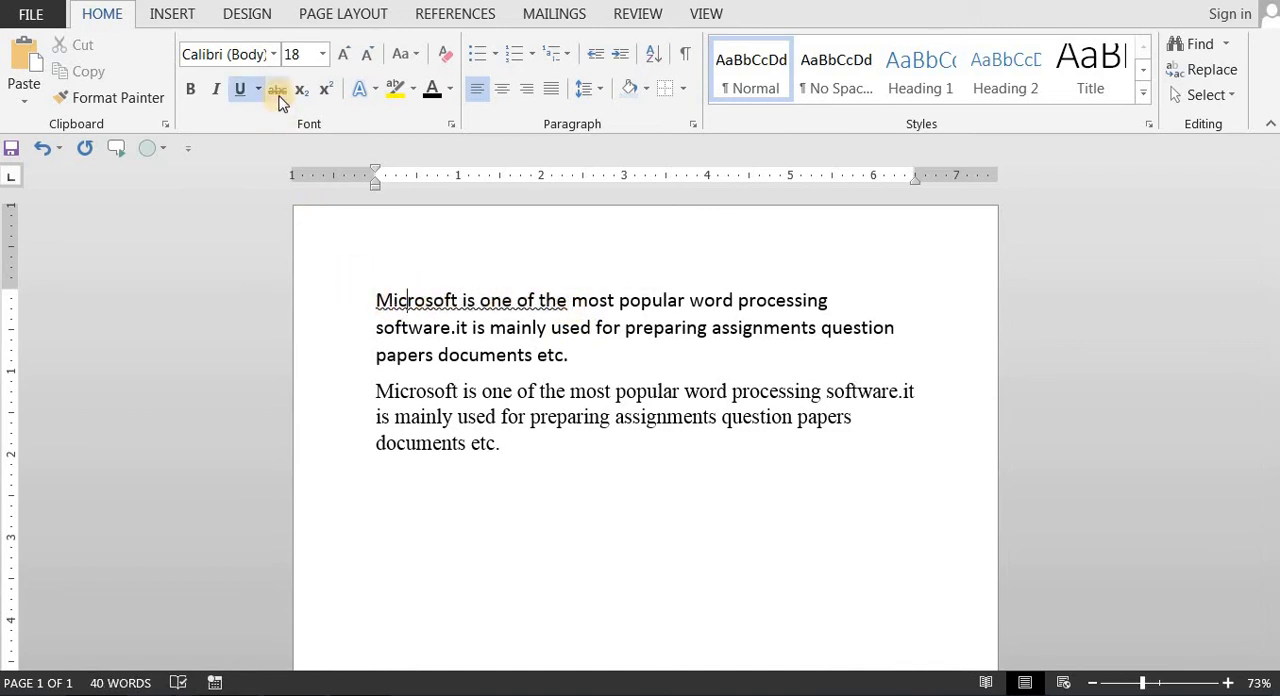
Step: Apply strikethrough to the words "most popular" in the first paragraph and remove it again
{"action": "left_click_drag", "start_coordinate": [572, 300], "coordinate": [688, 300]}
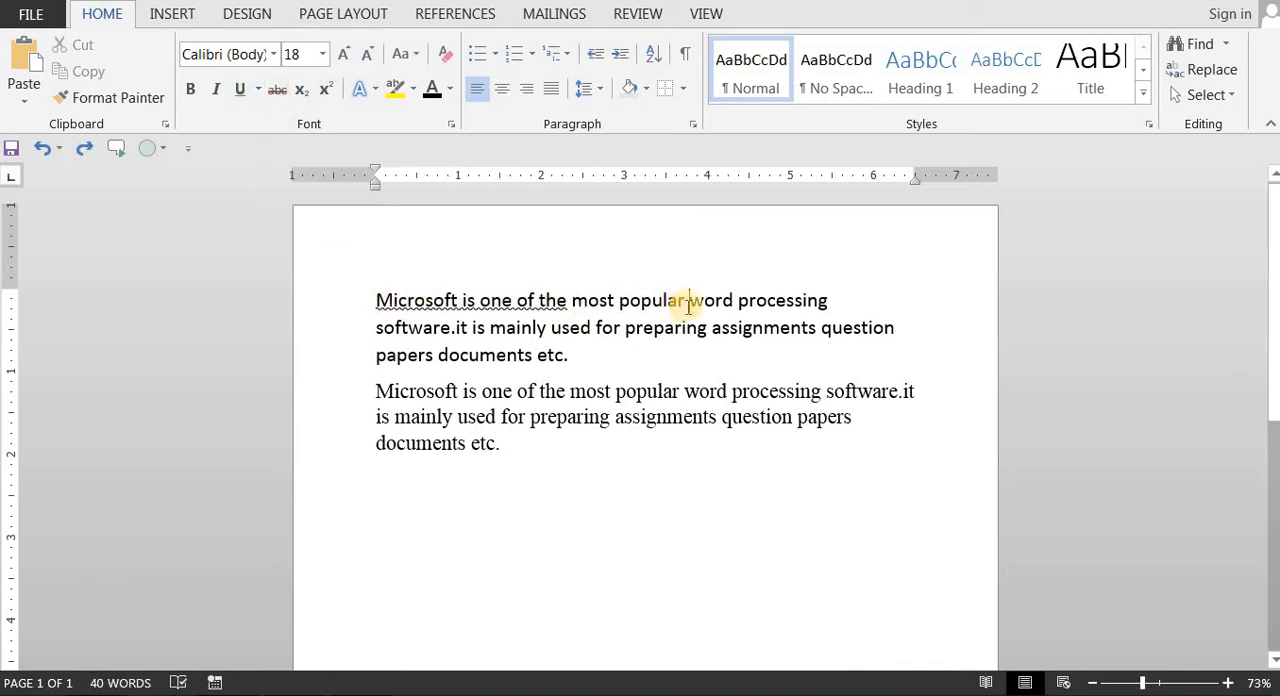
{"action": "left_click", "coordinate": [278, 90]}
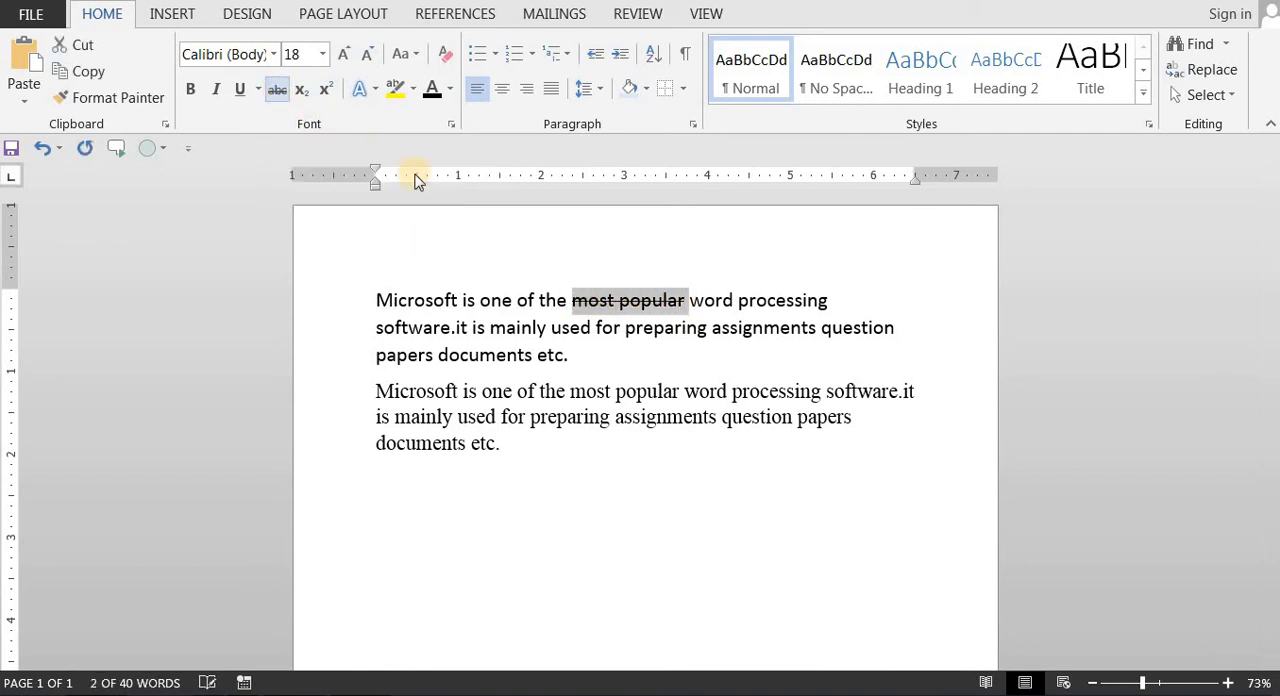
{"action": "left_click", "coordinate": [642, 326]}
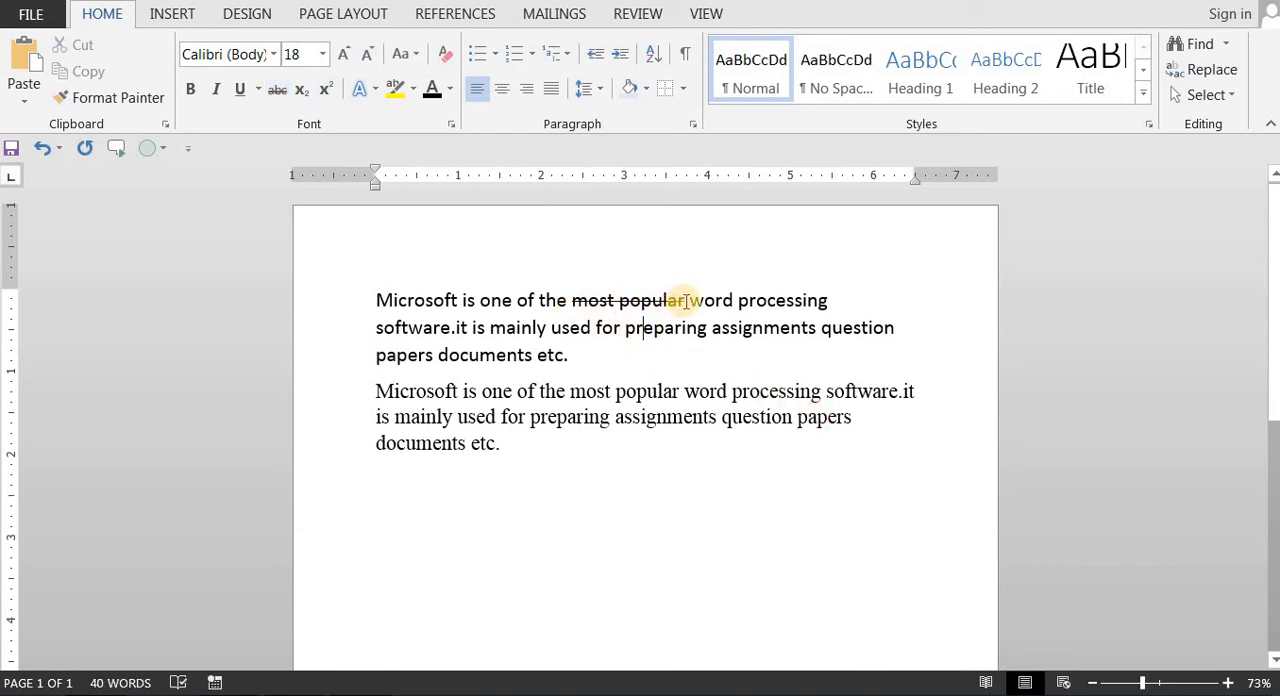
{"action": "left_click_drag", "start_coordinate": [686, 300], "coordinate": [574, 300]}
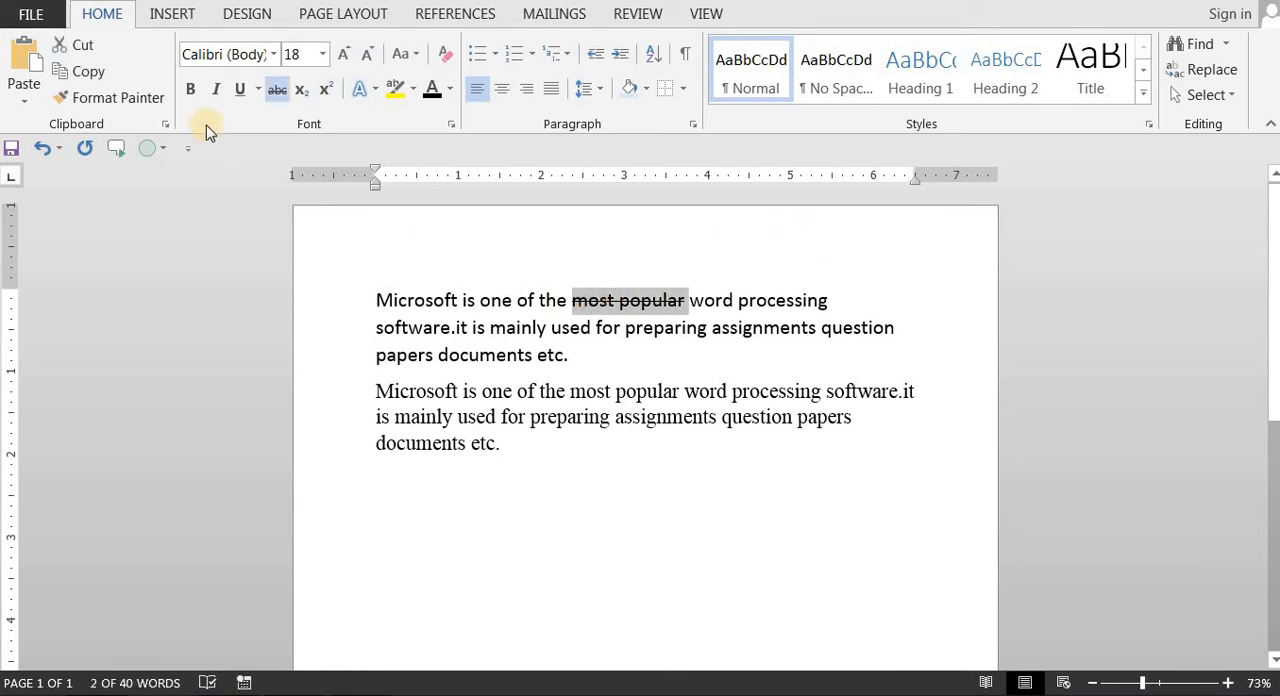
{"action": "left_click", "coordinate": [274, 91]}
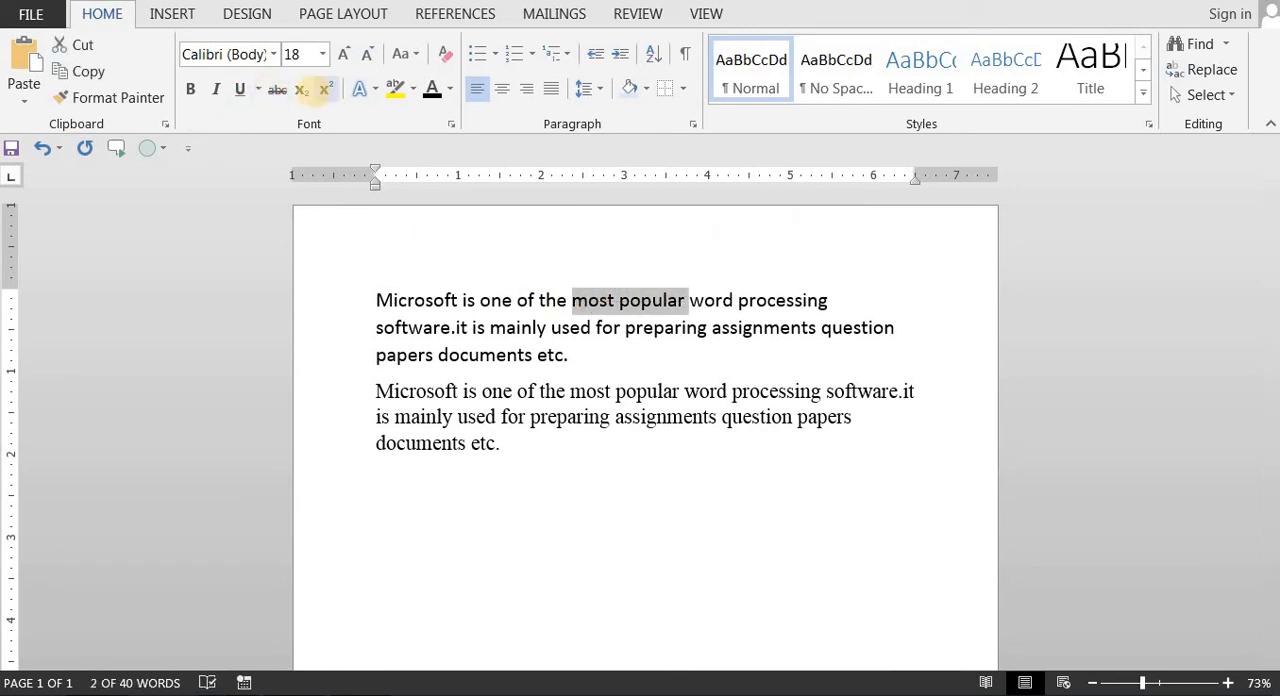
Step: Format "most popular" as subscript and as superscript, return it to normal text, and deselect it
{"action": "left_click", "coordinate": [302, 90]}
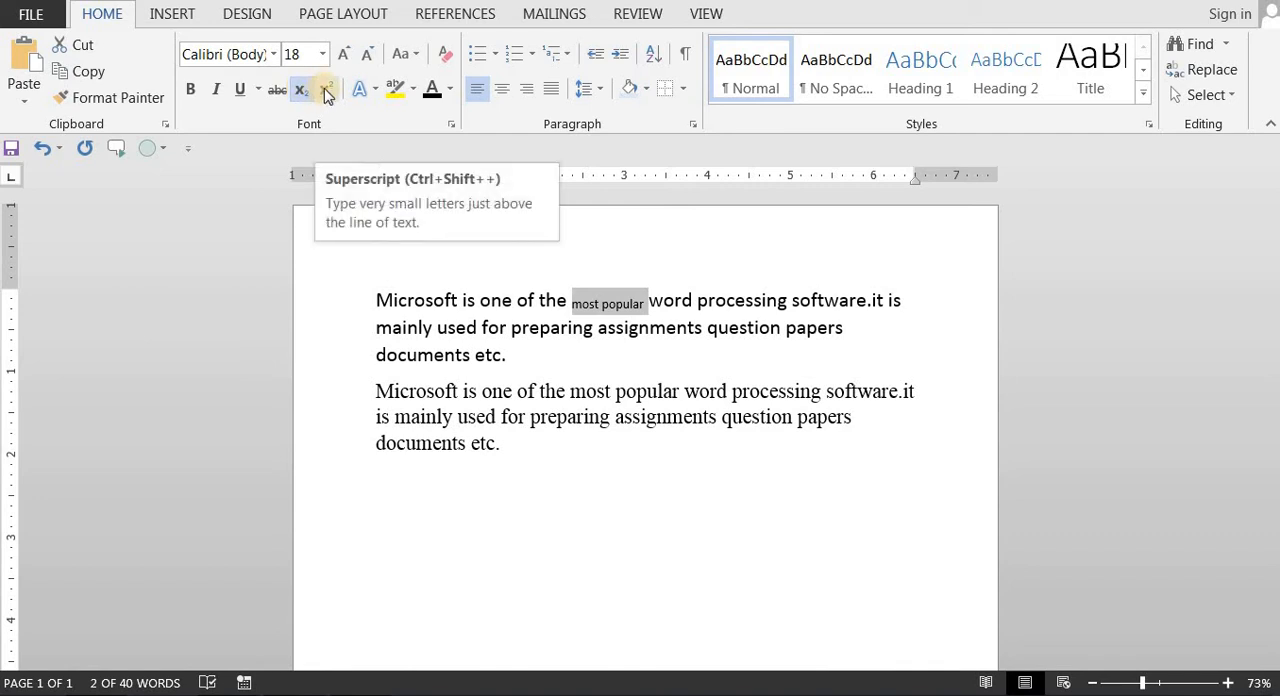
{"action": "left_click", "coordinate": [326, 90]}
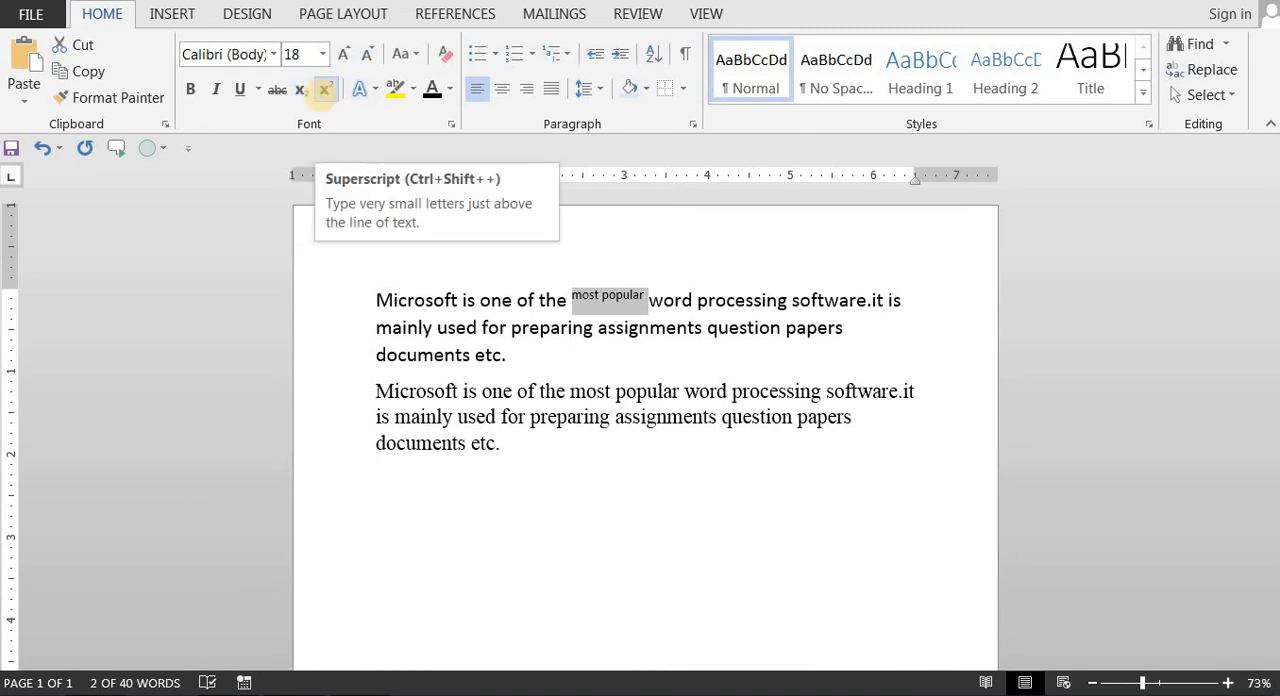
{"action": "left_click", "coordinate": [326, 98]}
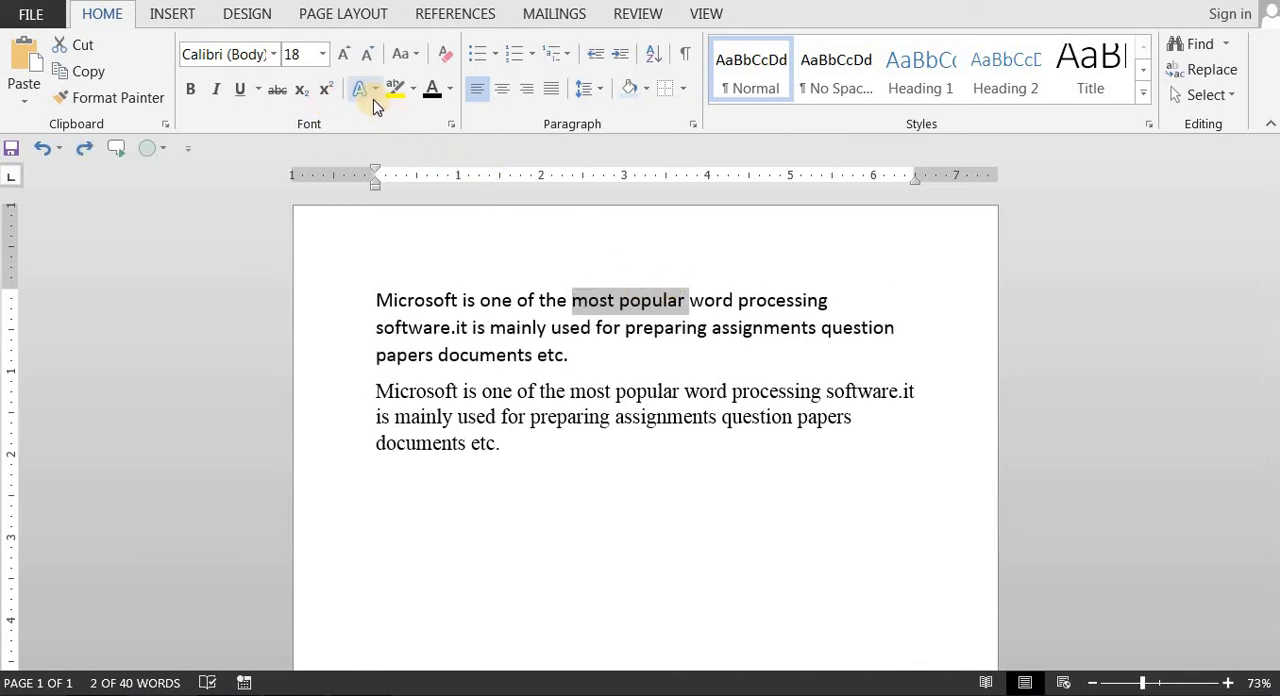
{"action": "left_click", "coordinate": [640, 329]}
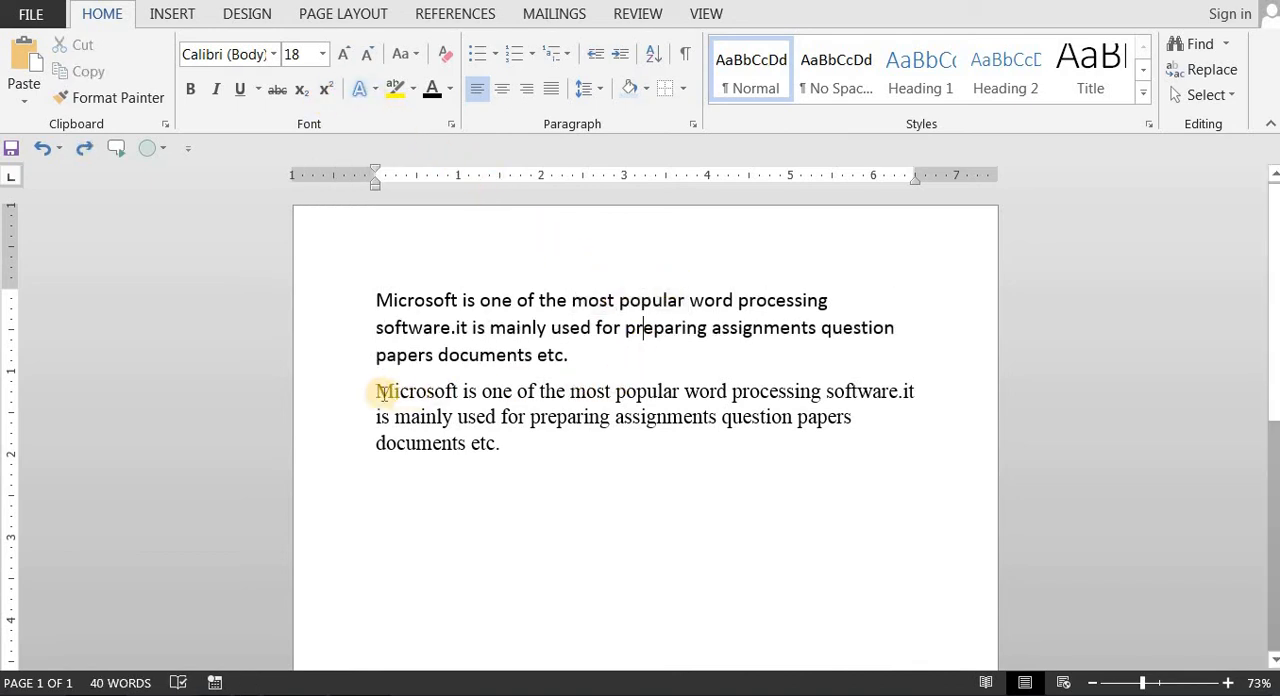
Step: Apply a blue outlined text effect to the entire second paragraph and deselect it
{"action": "mouse_move", "coordinate": [380, 371]}
{"action": "left_mouse_down"}
{"action": "mouse_move", "coordinate": [543, 480]}
{"action": "mouse_move", "coordinate": [380, 416]}
{"action": "mouse_move", "coordinate": [380, 394]}
{"action": "left_mouse_up"}
{"action": "left_click", "coordinate": [540, 472]}
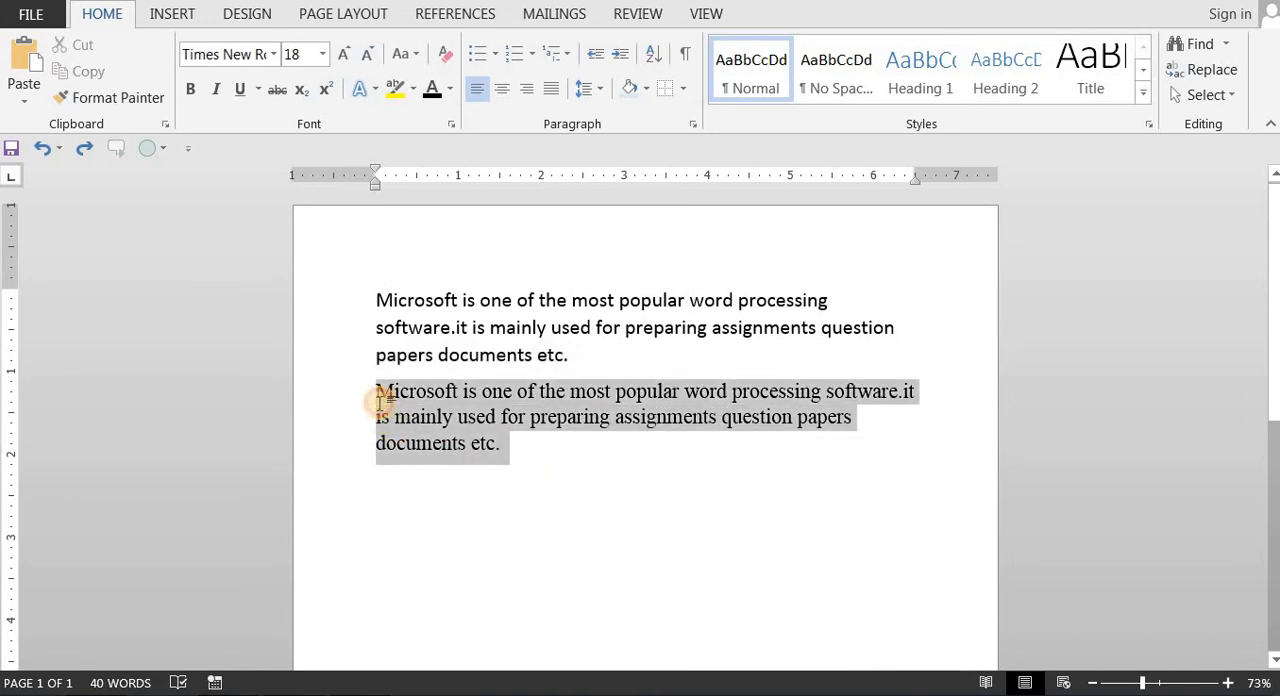
{"action": "left_click", "coordinate": [376, 89]}
{"action": "left_click", "coordinate": [557, 217]}
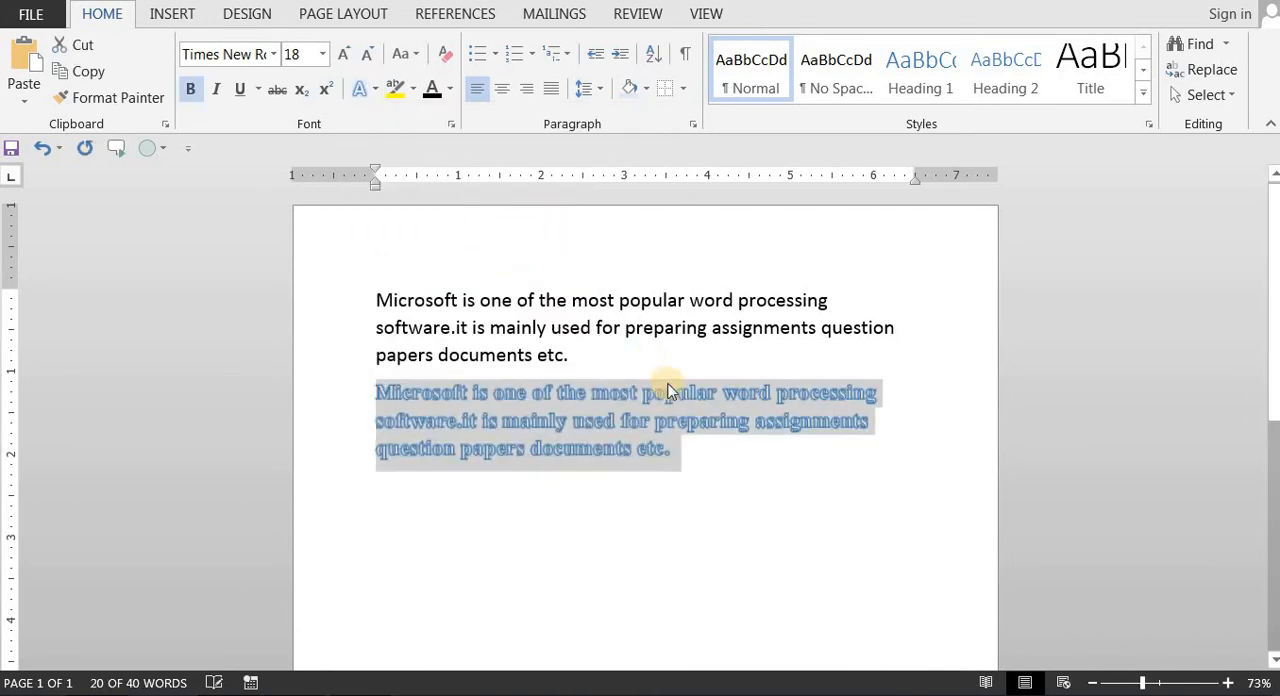
{"action": "left_click", "coordinate": [712, 440]}
{"action": "left_click_drag", "start_coordinate": [682, 458], "coordinate": [464, 432]}
{"action": "left_click", "coordinate": [434, 410]}
{"action": "left_click_drag", "start_coordinate": [697, 467], "coordinate": [377, 402]}
{"action": "left_click", "coordinate": [440, 456]}
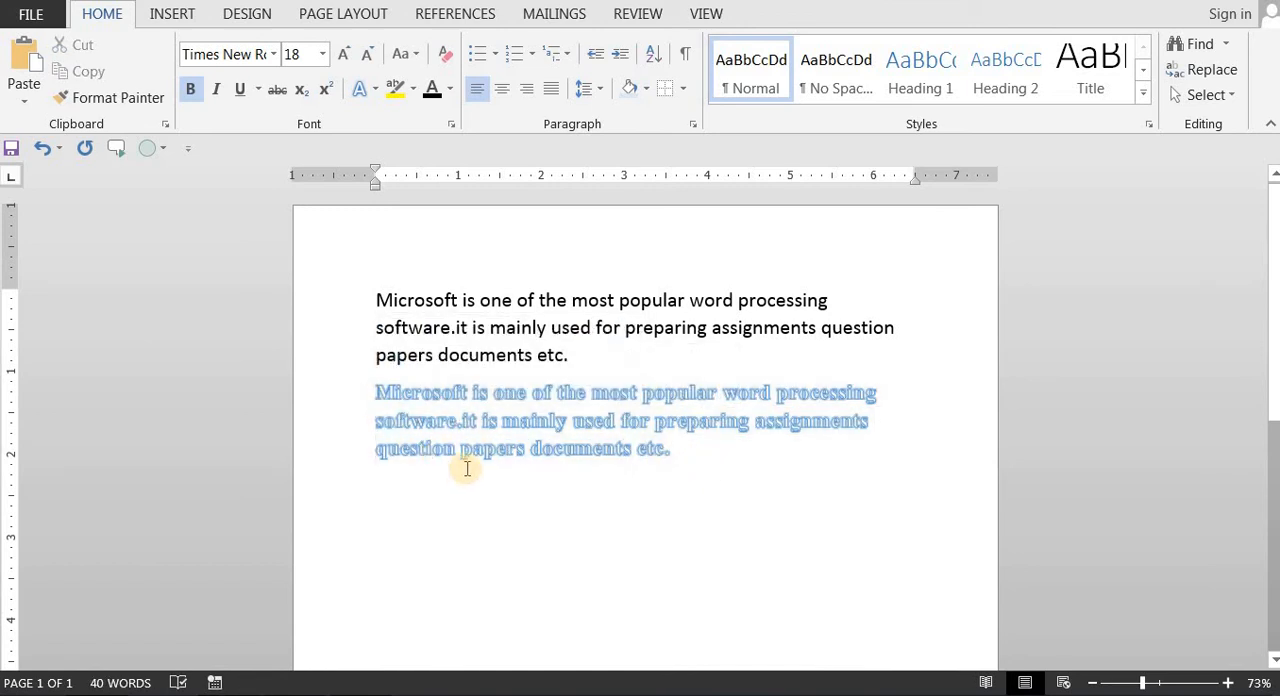
{"action": "left_click", "coordinate": [466, 468]}
{"action": "left_click_drag", "start_coordinate": [675, 457], "coordinate": [371, 396]}
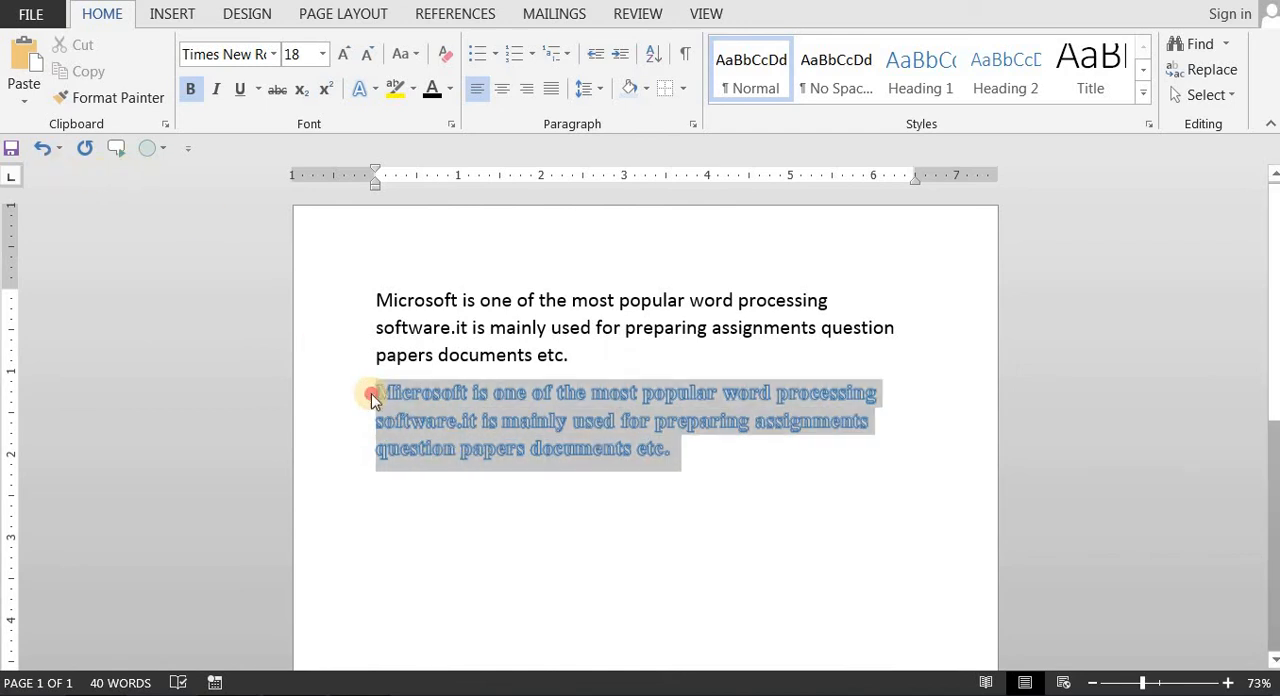
{"action": "left_click", "coordinate": [455, 420]}
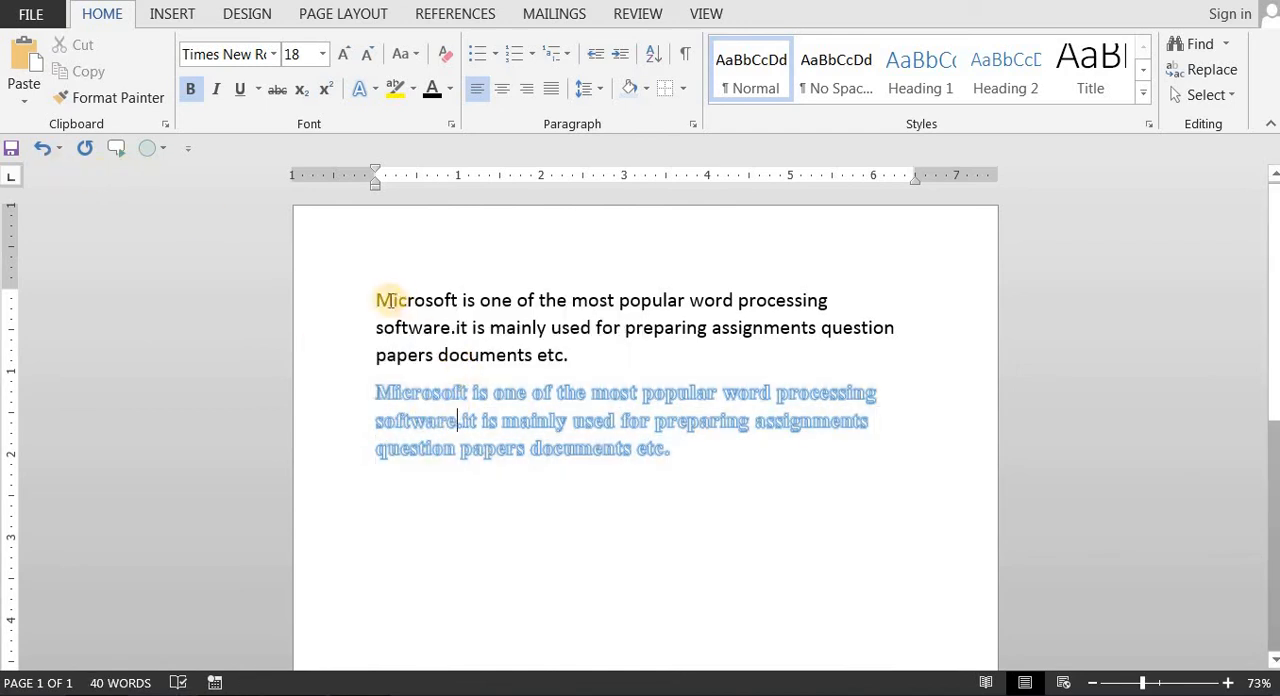
{"action": "left_click_drag", "start_coordinate": [383, 300], "coordinate": [448, 300]}
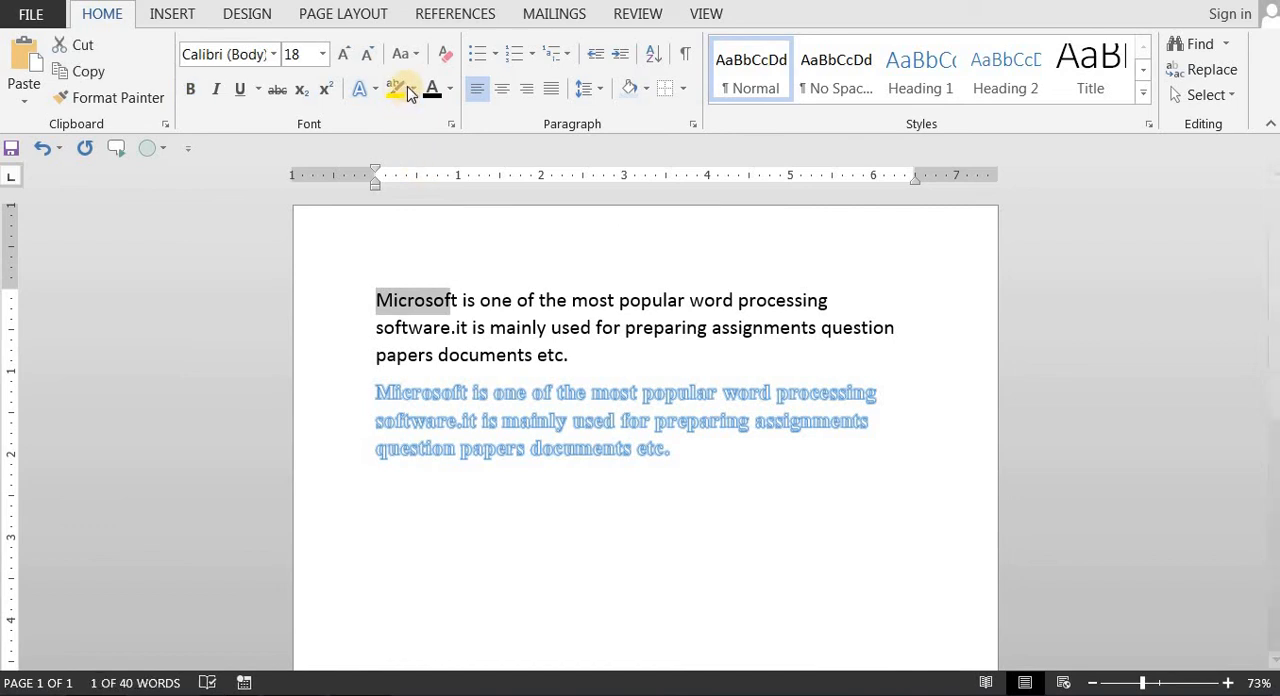
{"action": "left_click", "coordinate": [450, 300]}
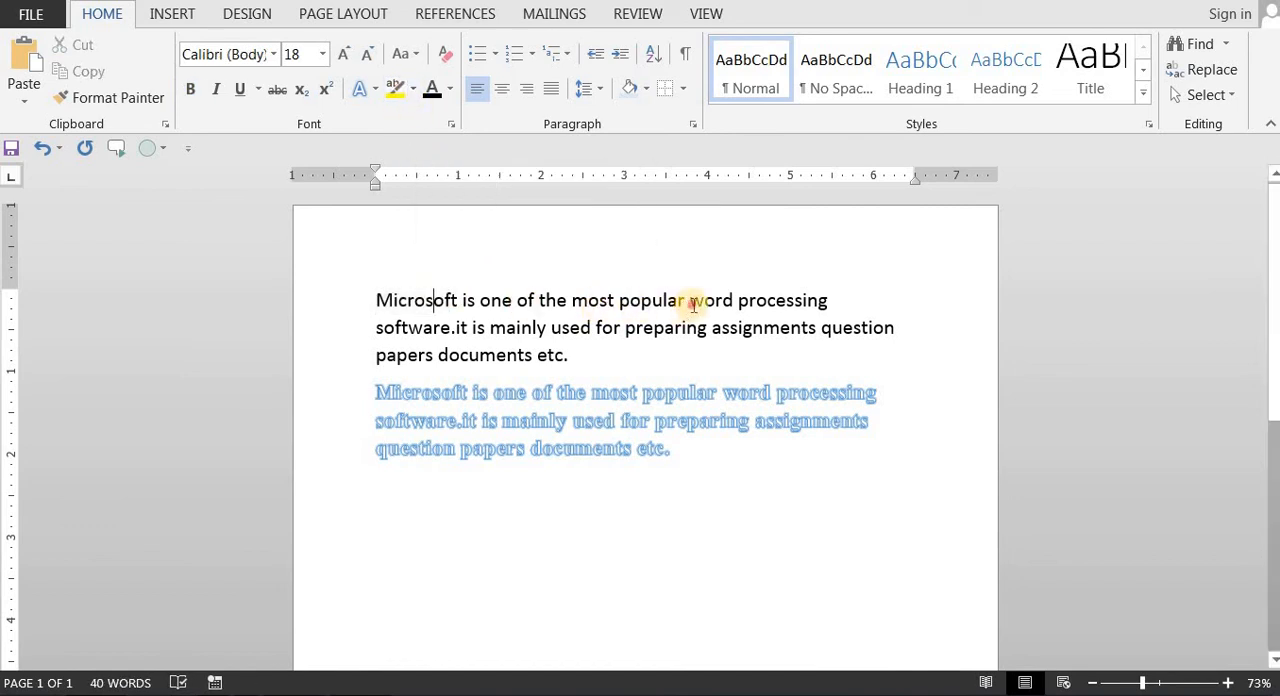
Step: Highlight the words "word processing" in the first paragraph in pink and deselect them
{"action": "left_click_drag", "start_coordinate": [693, 304], "coordinate": [829, 303]}
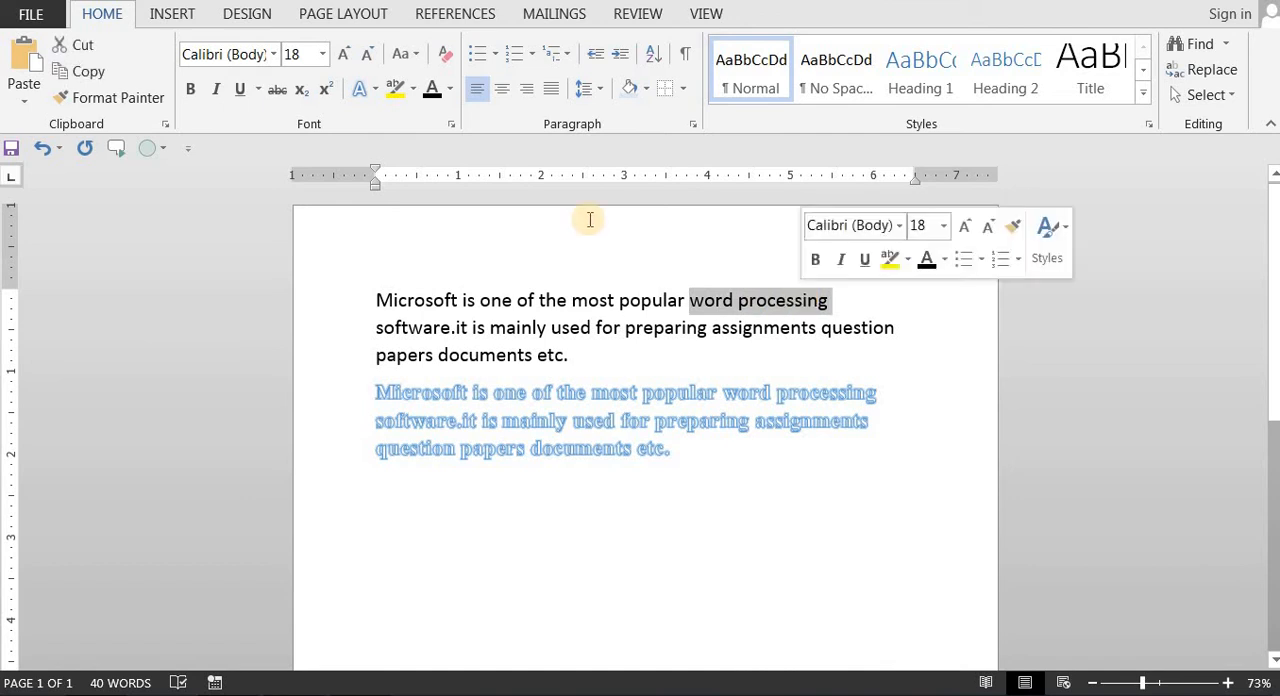
{"action": "left_click", "coordinate": [412, 88]}
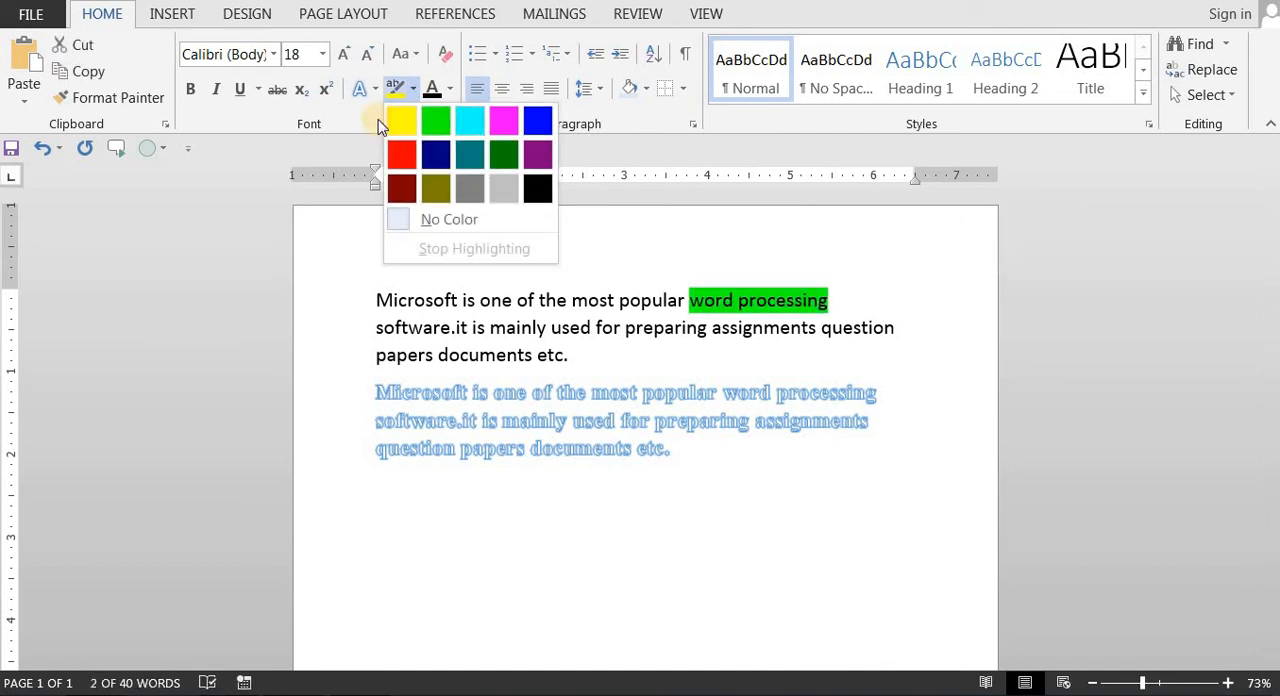
{"action": "left_click", "coordinate": [575, 287]}
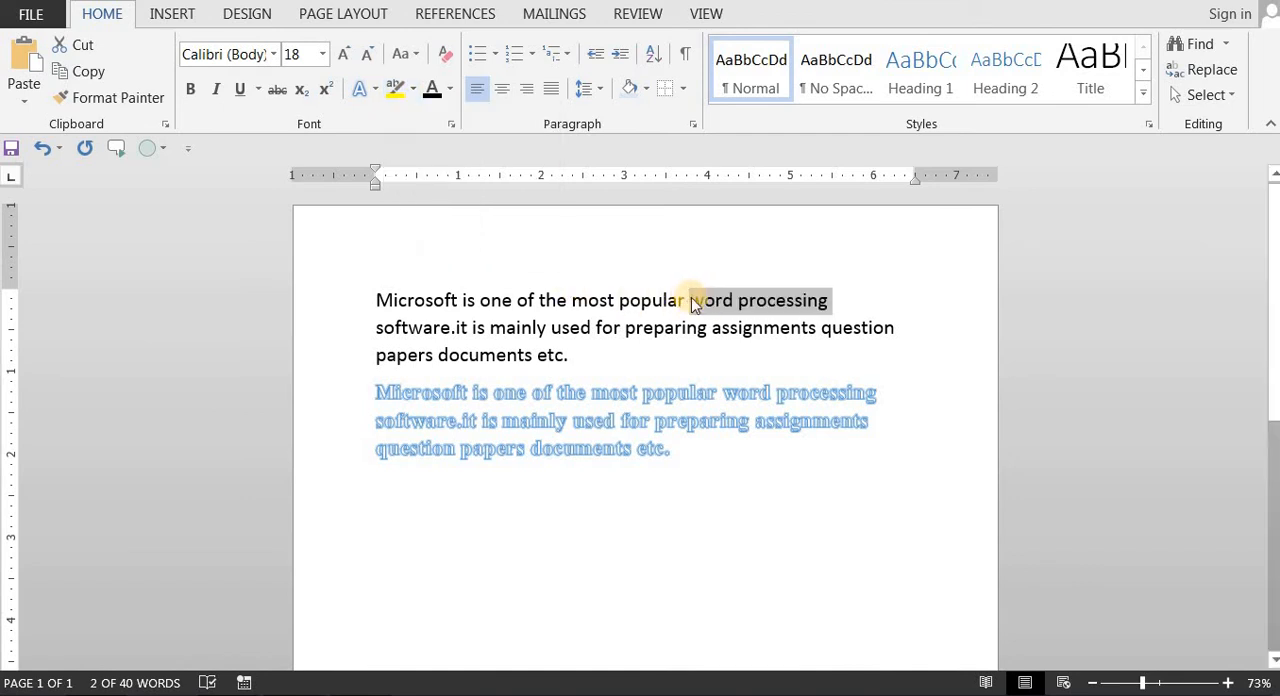
{"action": "left_click", "coordinate": [412, 98]}
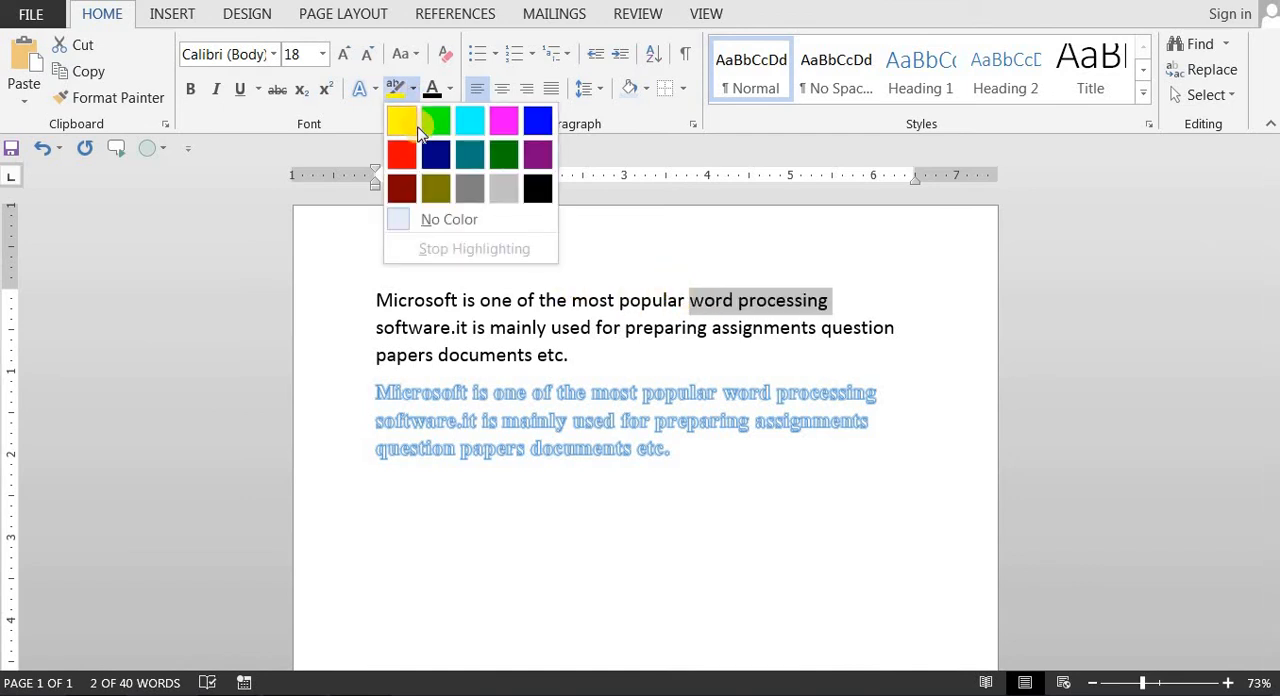
{"action": "left_click", "coordinate": [503, 128]}
{"action": "key", "text": "Right"}
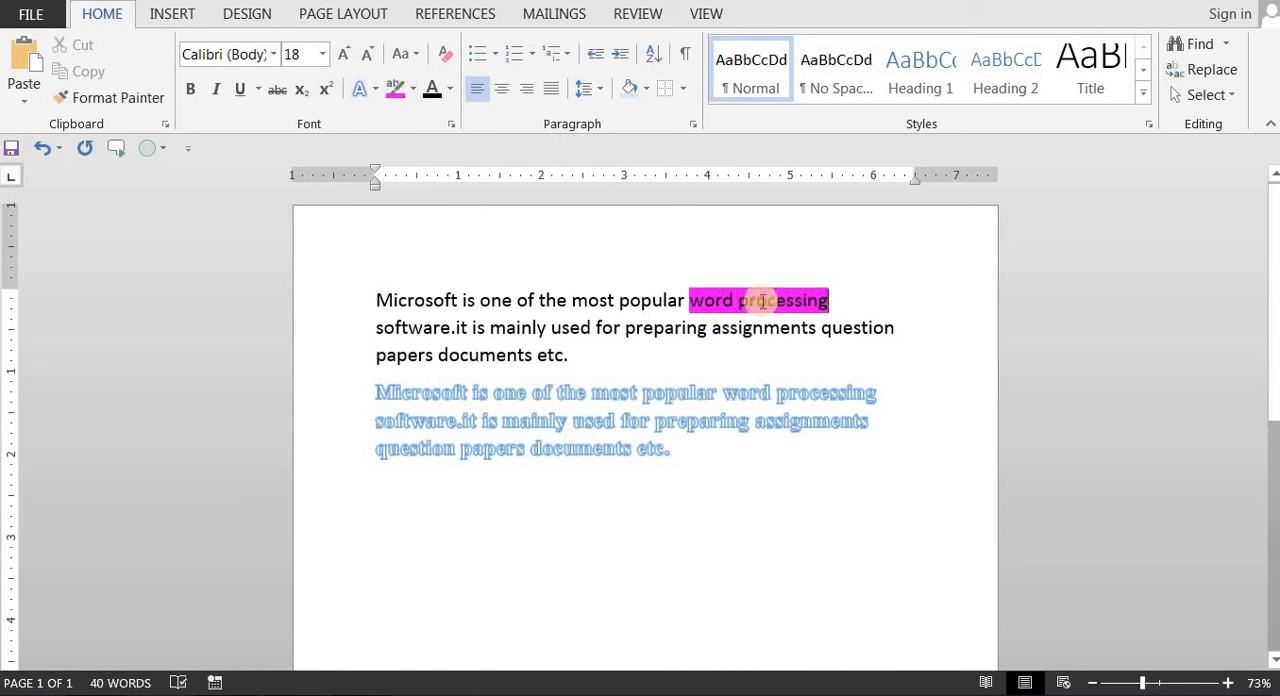
Step: Remove the highlight from "word processing" by setting it to No Color and deselect the text
{"action": "left_click_drag", "start_coordinate": [686, 300], "coordinate": [805, 305]}
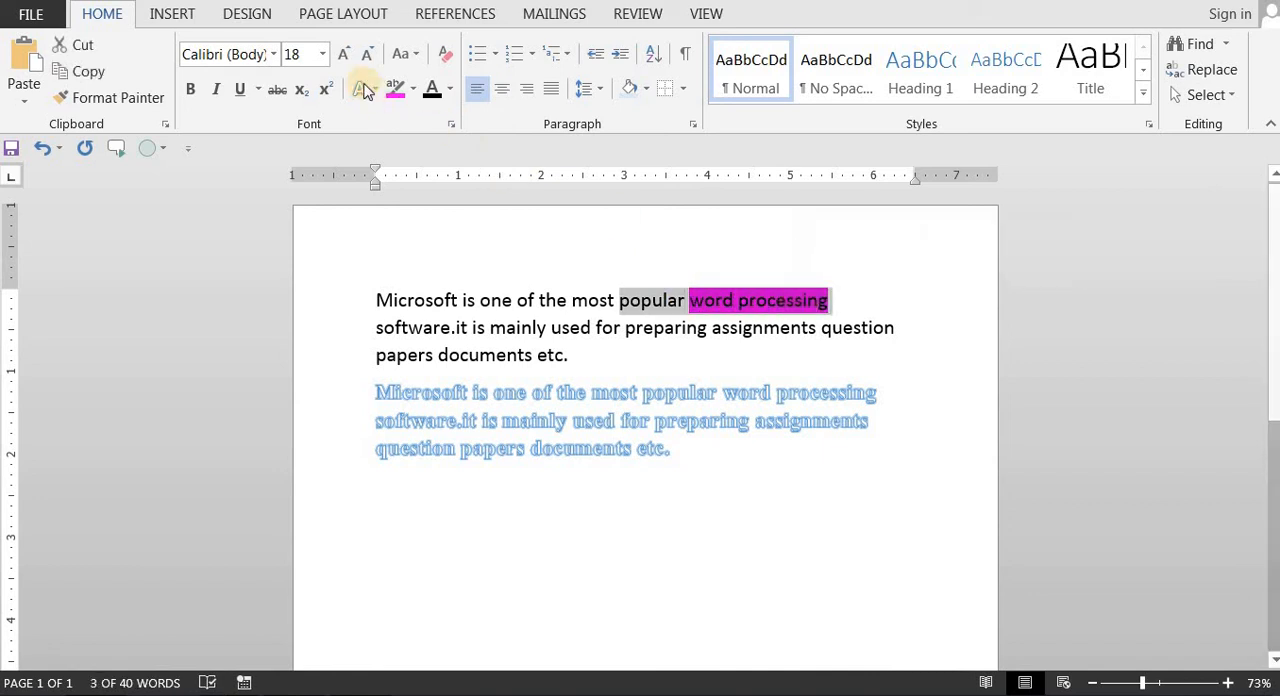
{"action": "left_click", "coordinate": [413, 94]}
{"action": "left_click", "coordinate": [424, 222]}
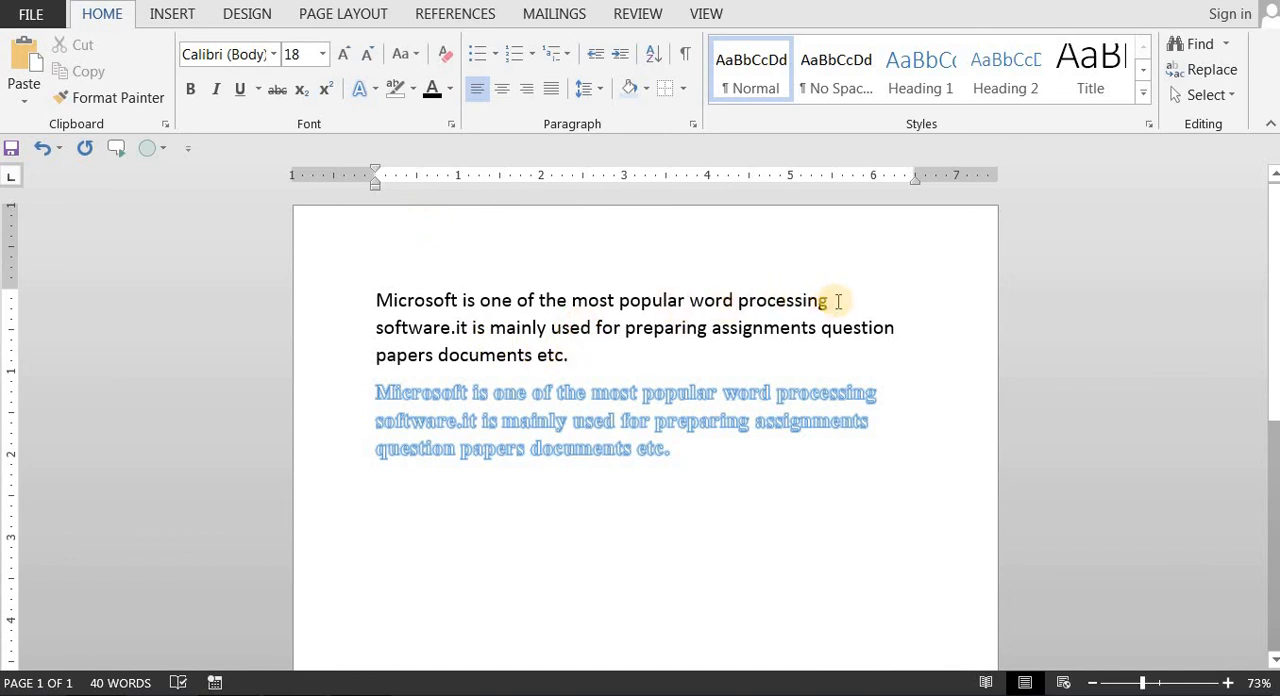
{"action": "left_click_drag", "start_coordinate": [838, 301], "coordinate": [690, 302]}
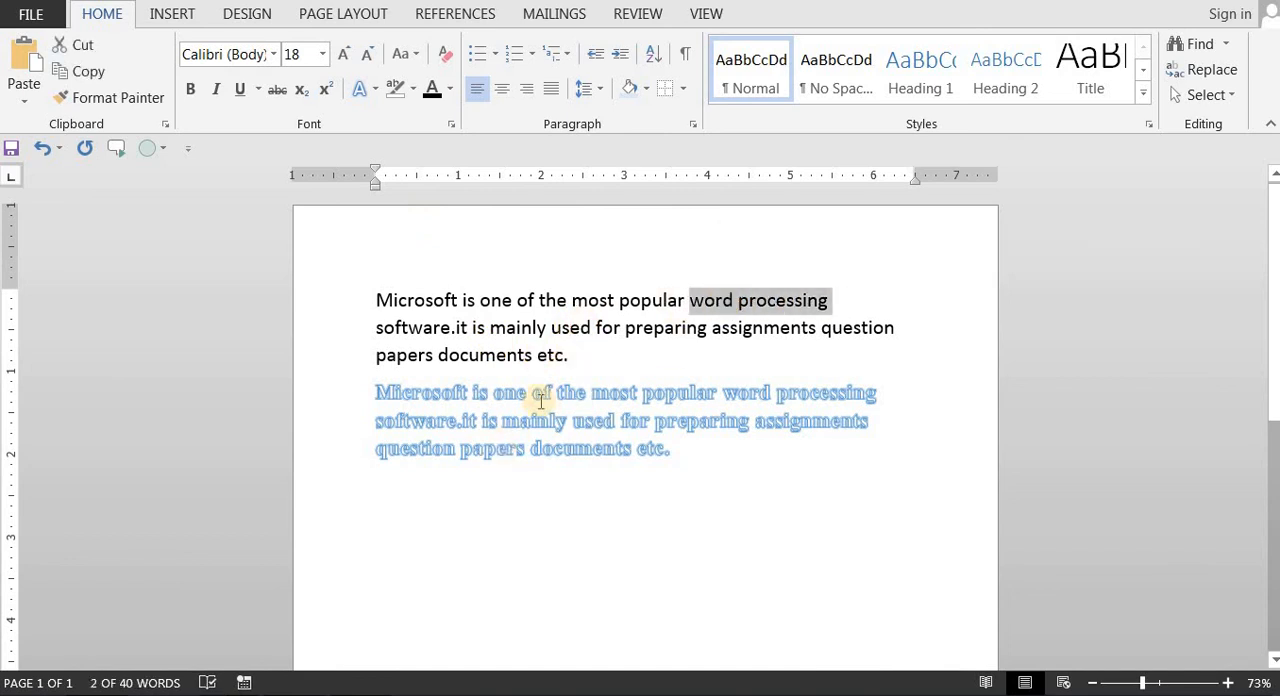
{"action": "left_click", "coordinate": [594, 327]}
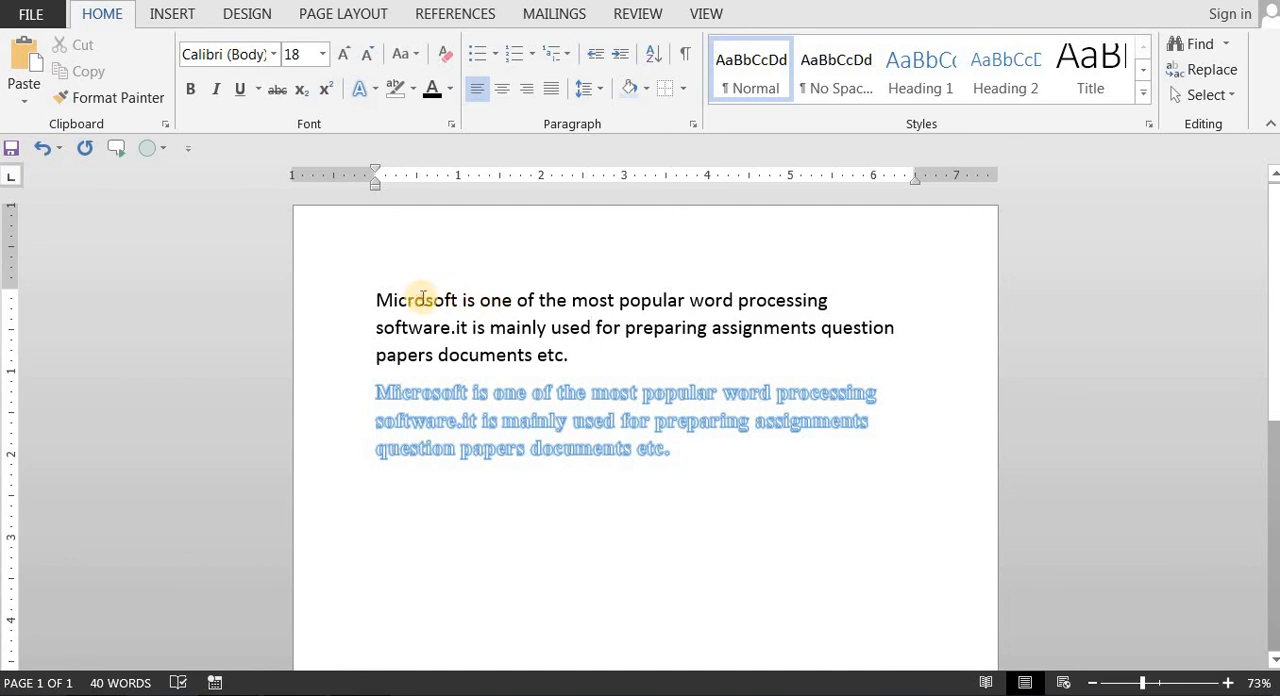
Step: Colour "Microsoft is one of the most popular word" in the first paragraph yellow, light blue and a dark gray shade in turn
{"action": "left_click_drag", "start_coordinate": [422, 298], "coordinate": [728, 300]}
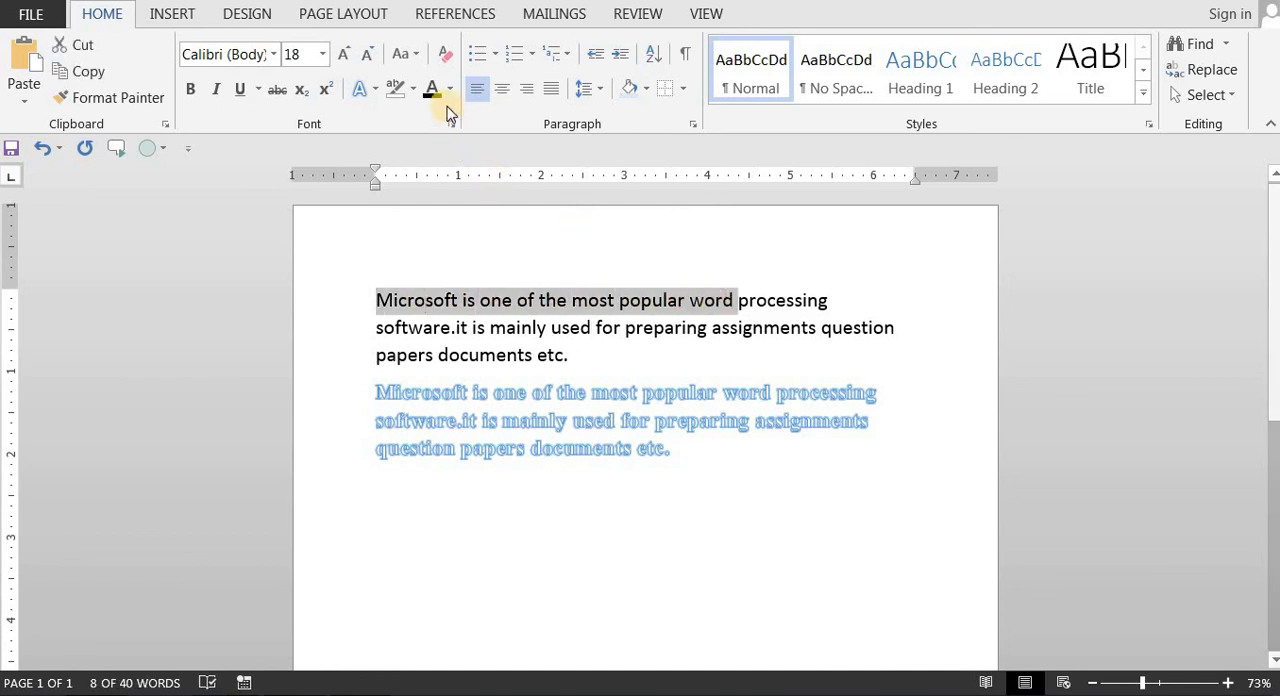
{"action": "left_click", "coordinate": [450, 90]}
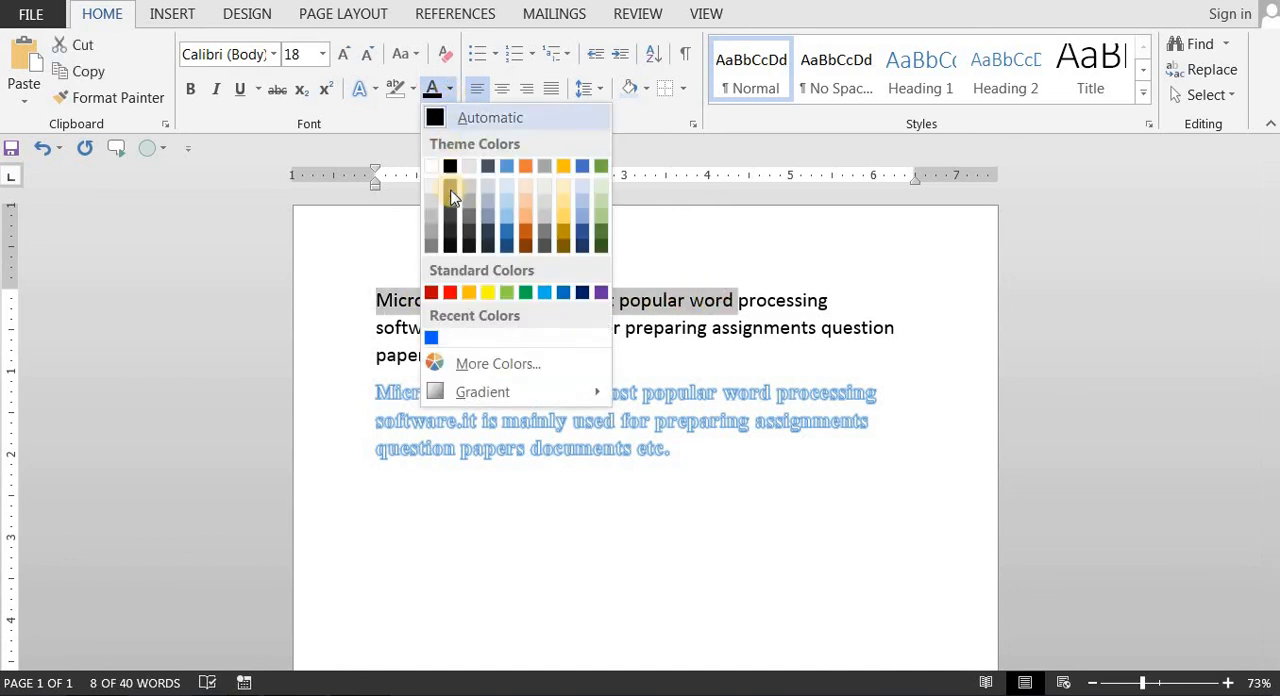
{"action": "left_click", "coordinate": [489, 292]}
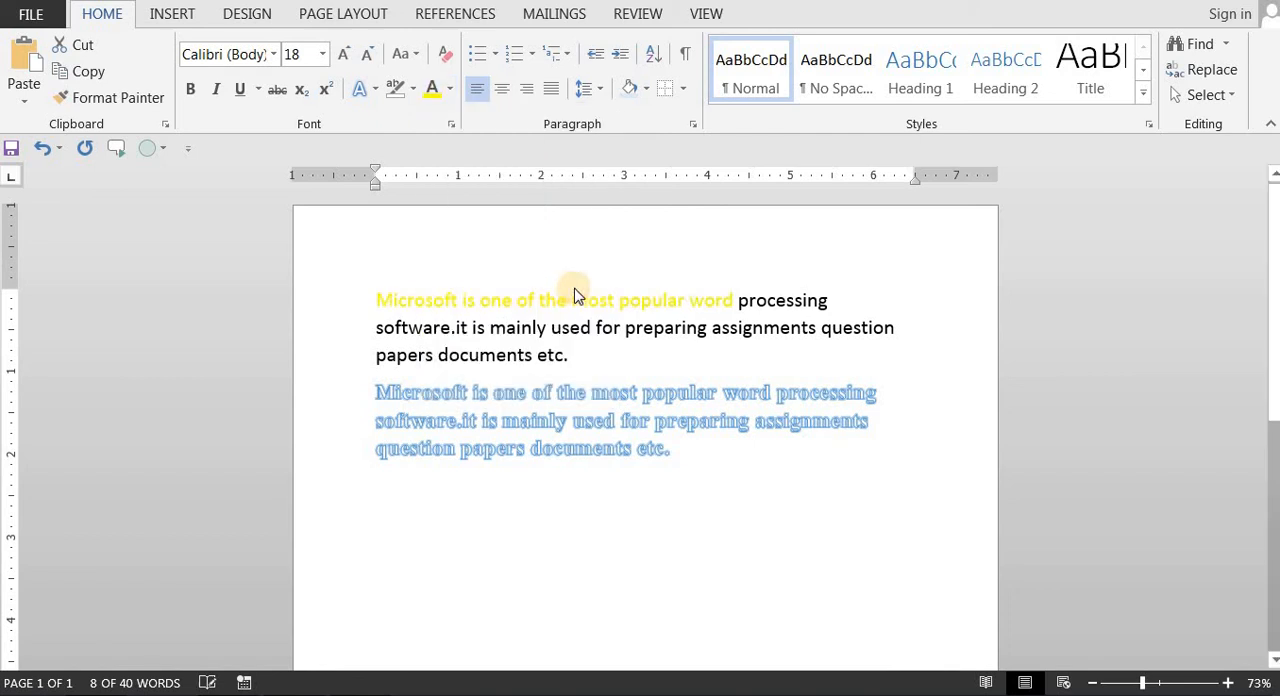
{"action": "left_click", "coordinate": [450, 90]}
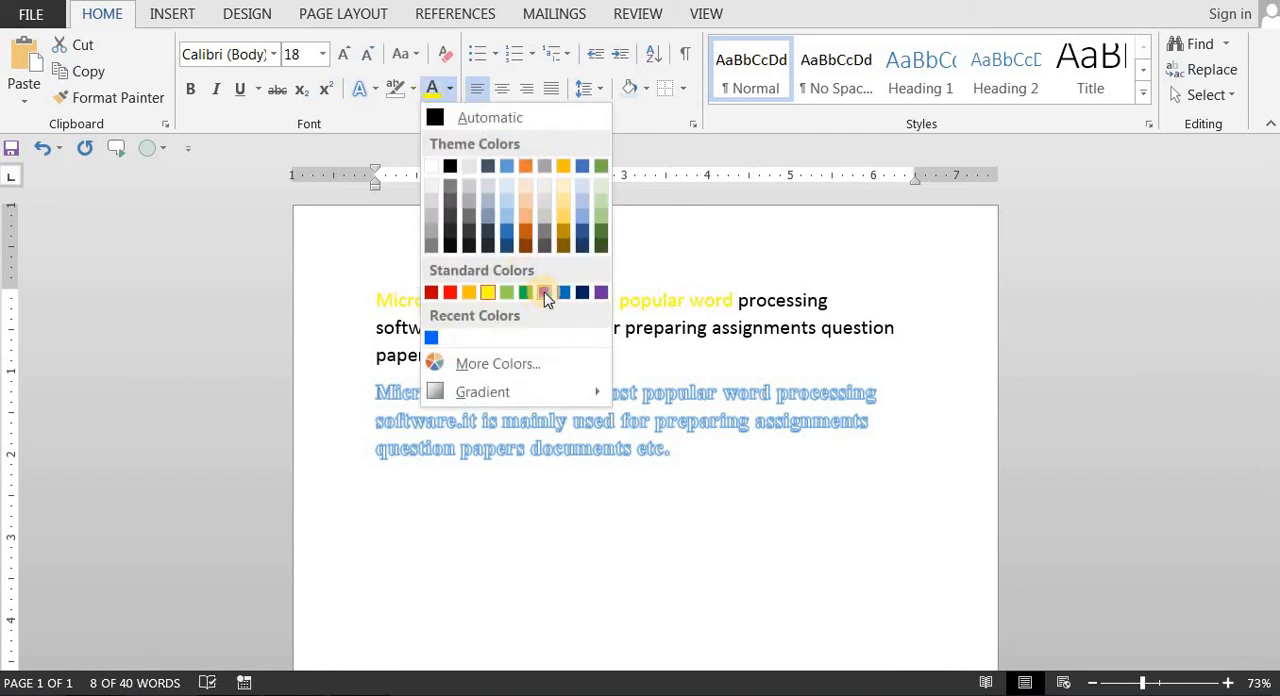
{"action": "left_click", "coordinate": [545, 292]}
{"action": "left_click", "coordinate": [450, 90]}
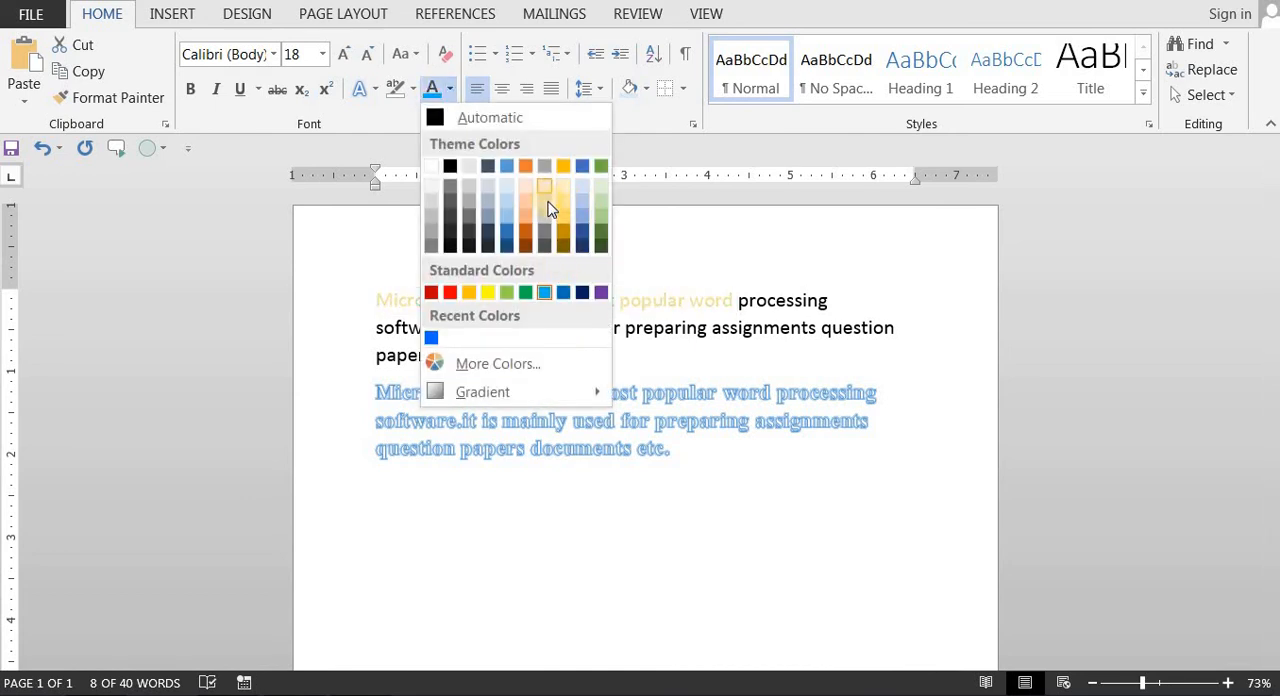
{"action": "left_click", "coordinate": [545, 234]}
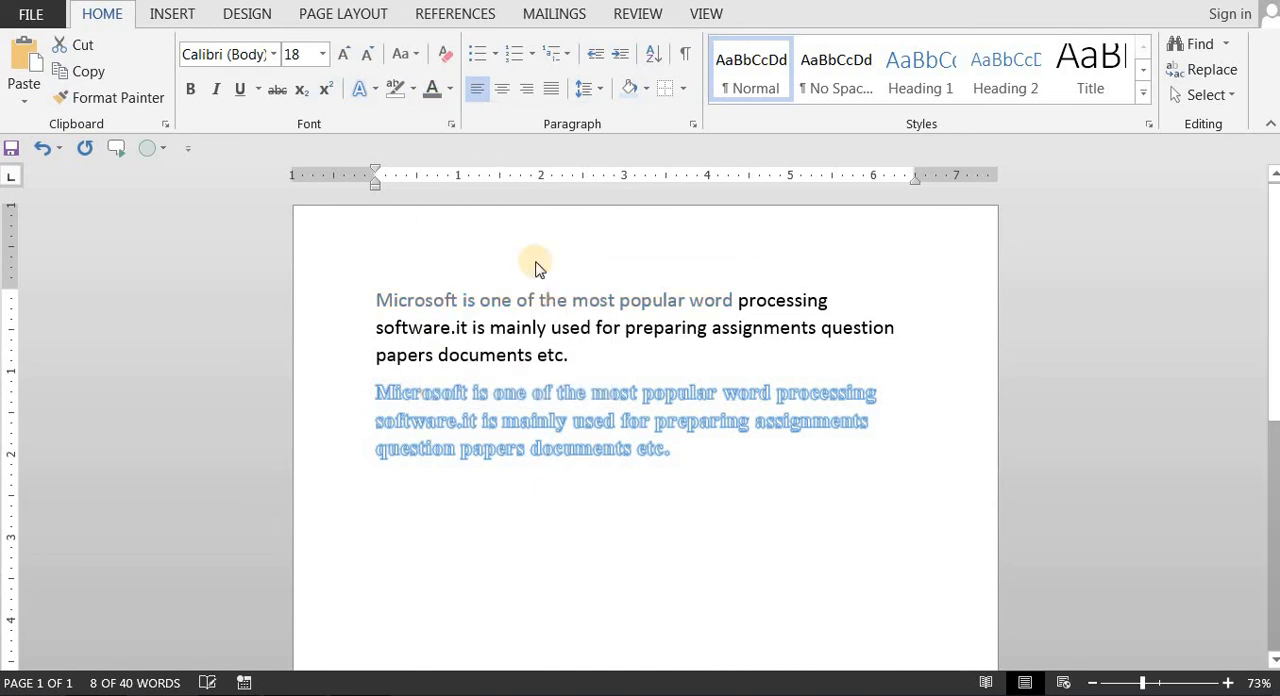
Step: Try several shades from the standard colour palette dialog and apply an orange font colour to "Microsoft is one of the most popular word"
{"action": "left_click", "coordinate": [451, 90]}
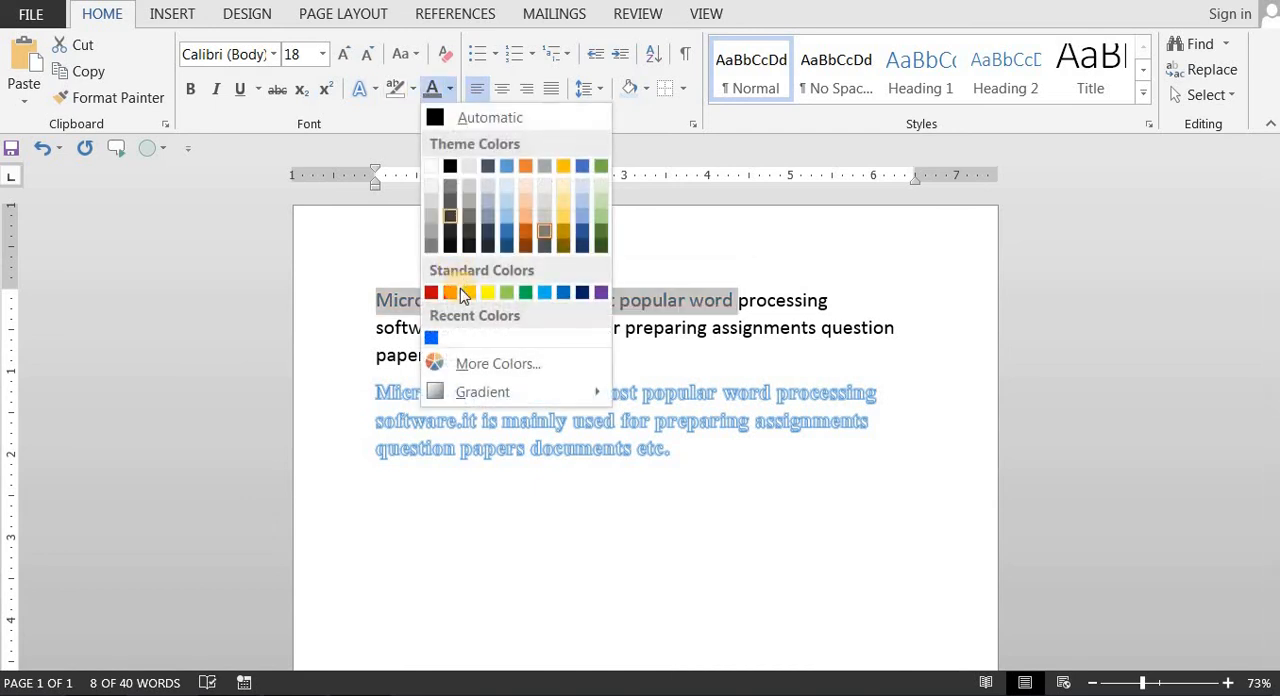
{"action": "left_click", "coordinate": [500, 364]}
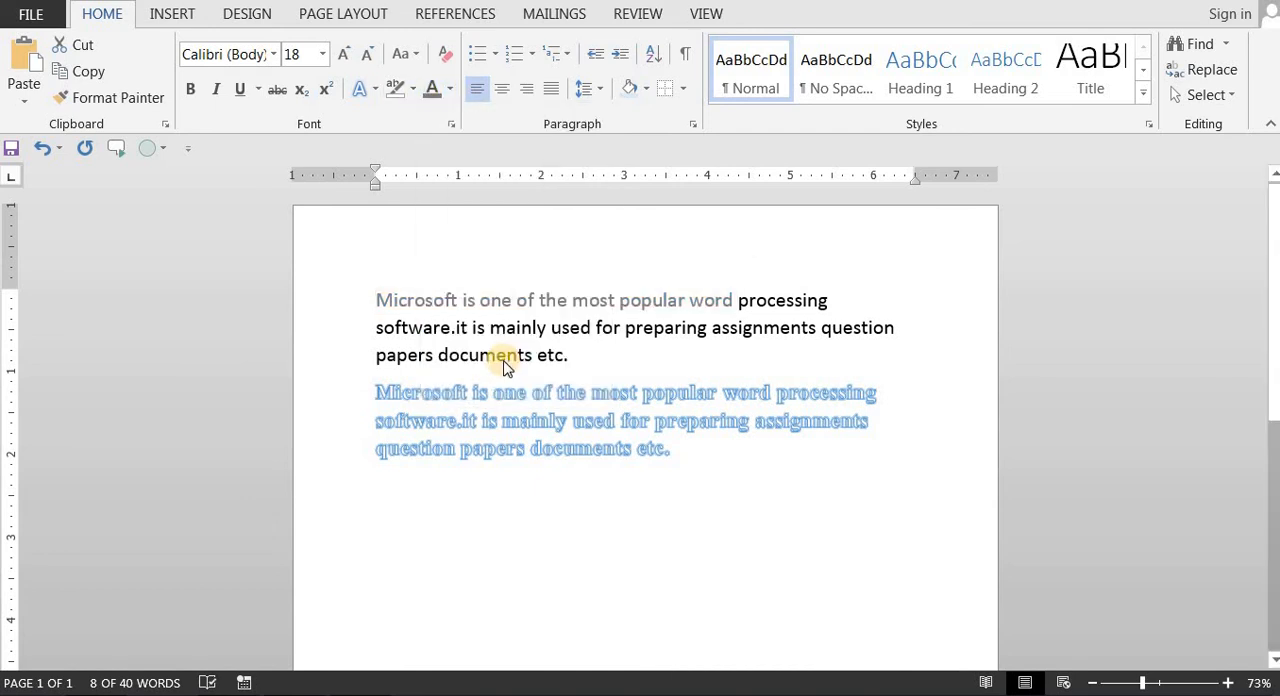
{"action": "left_click", "coordinate": [825, 289]}
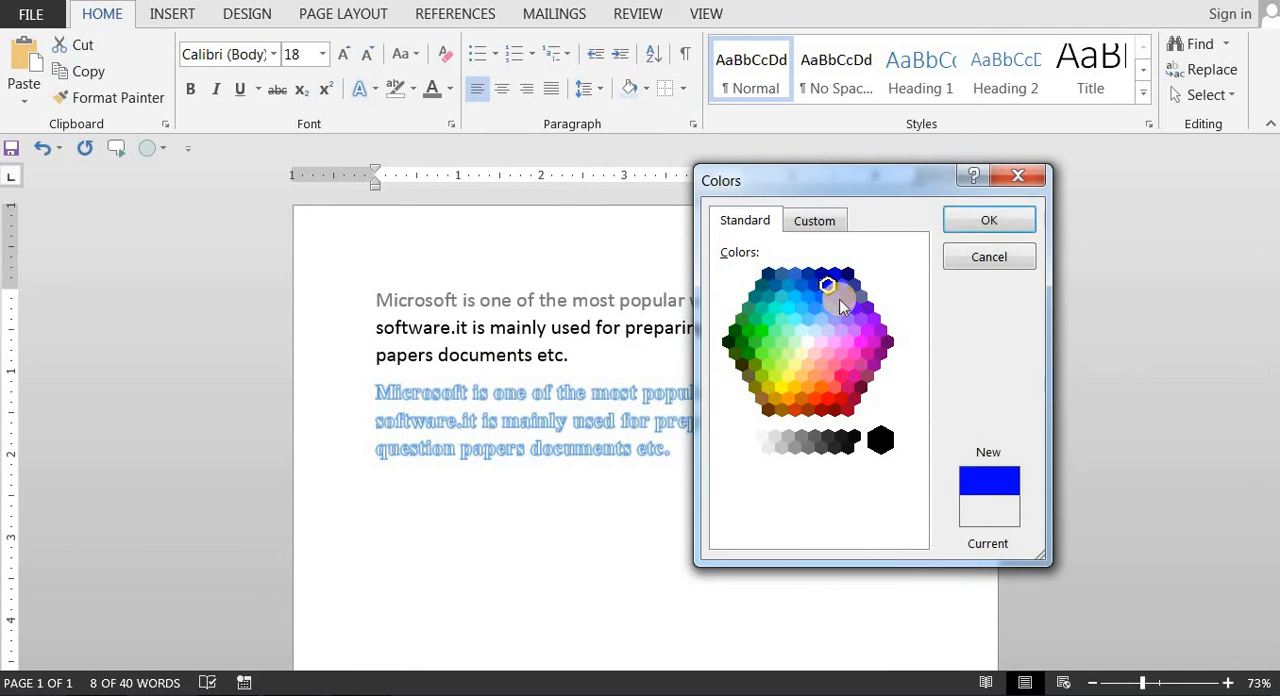
{"action": "left_click", "coordinate": [840, 303]}
{"action": "left_click", "coordinate": [847, 319]}
{"action": "left_click", "coordinate": [842, 346]}
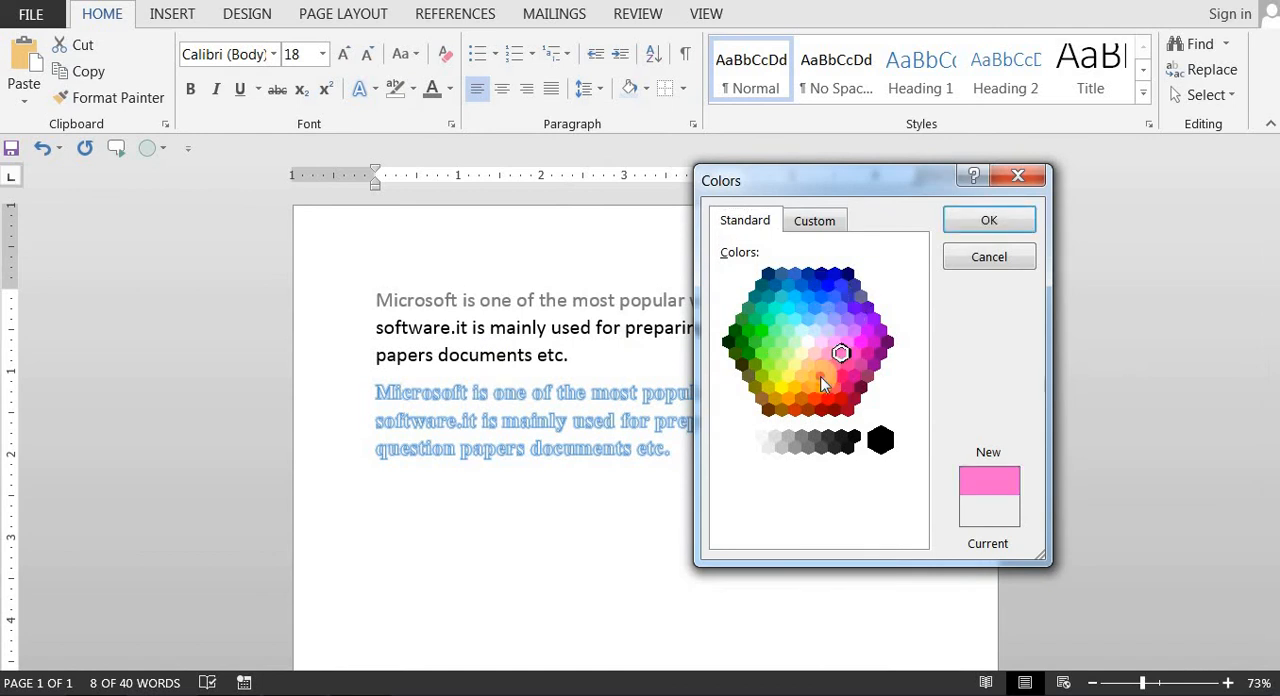
{"action": "left_click", "coordinate": [814, 375]}
{"action": "left_click", "coordinate": [990, 219]}
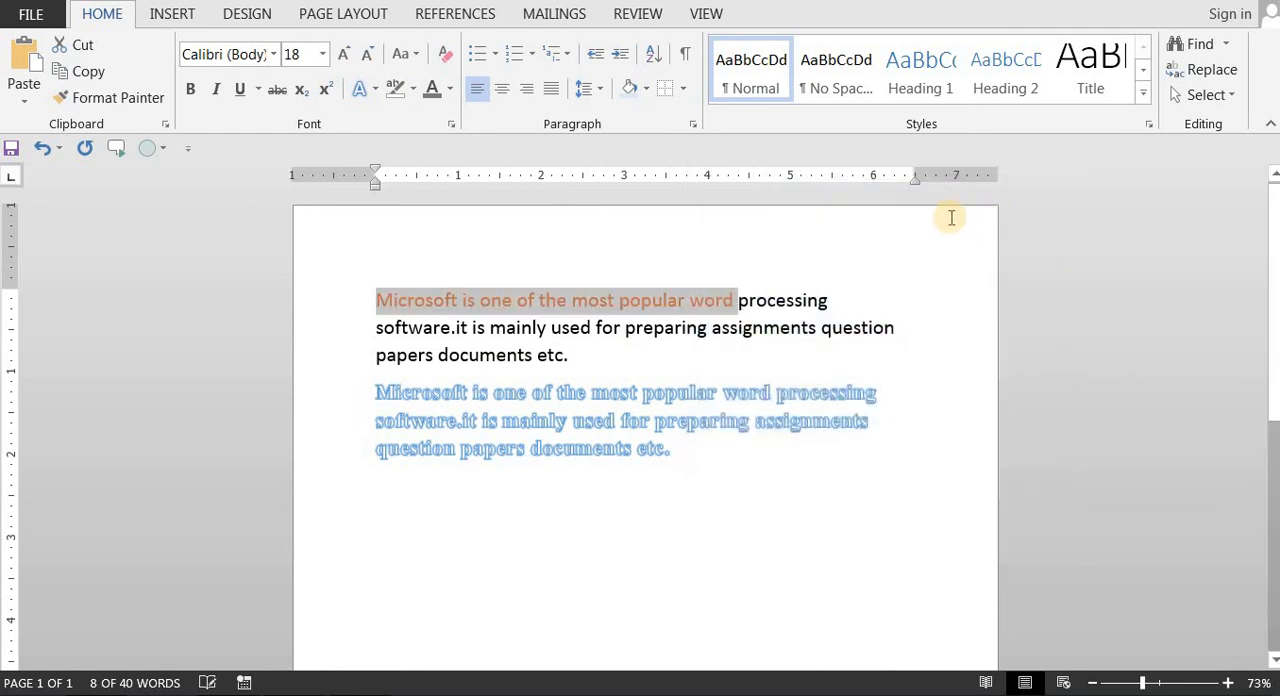
Step: Apply the central dark gradient variation to the orange text in the first paragraph and deselect it
{"action": "left_click", "coordinate": [451, 91]}
{"action": "left_click", "coordinate": [449, 90]}
{"action": "left_click", "coordinate": [449, 90]}
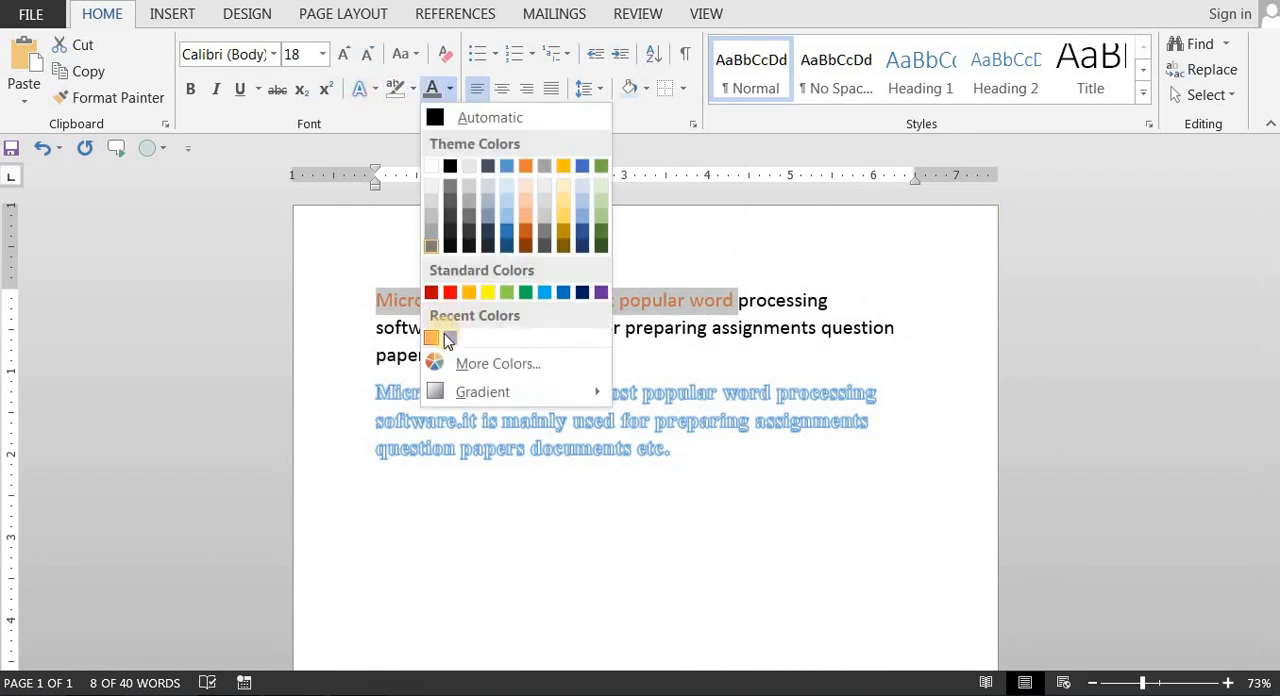
{"action": "mouse_move", "coordinate": [455, 397]}
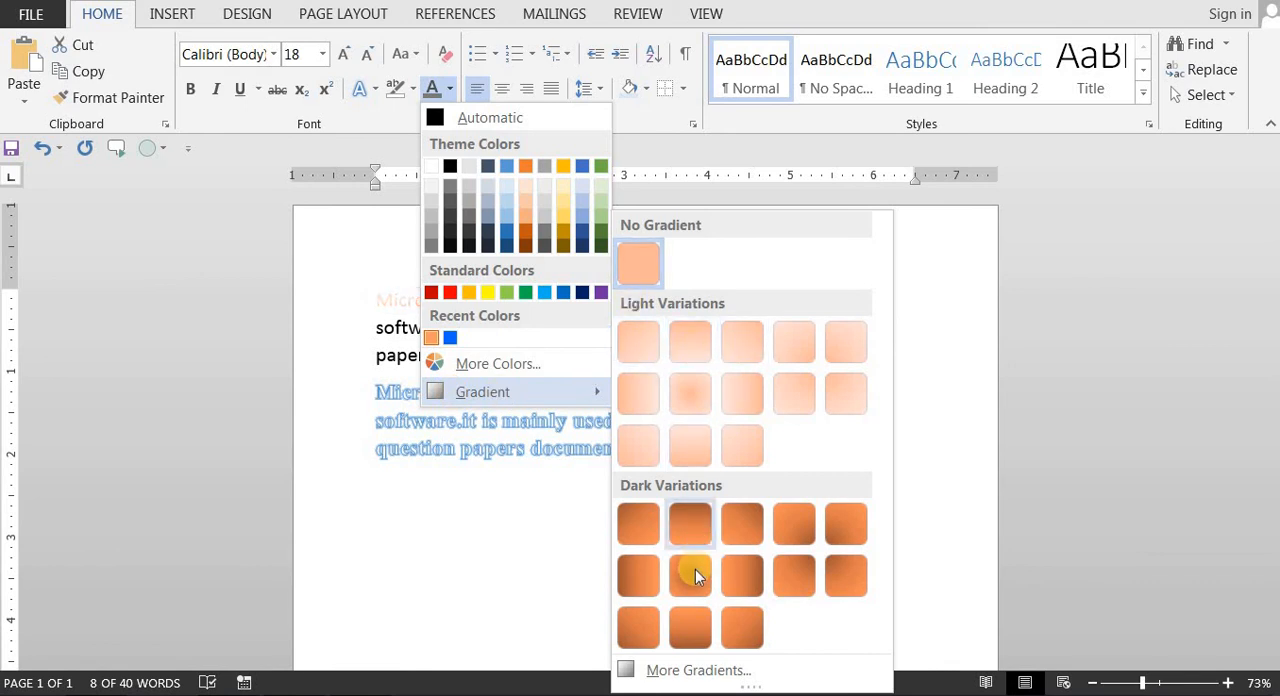
{"action": "left_click", "coordinate": [697, 576]}
{"action": "left_click", "coordinate": [538, 355]}
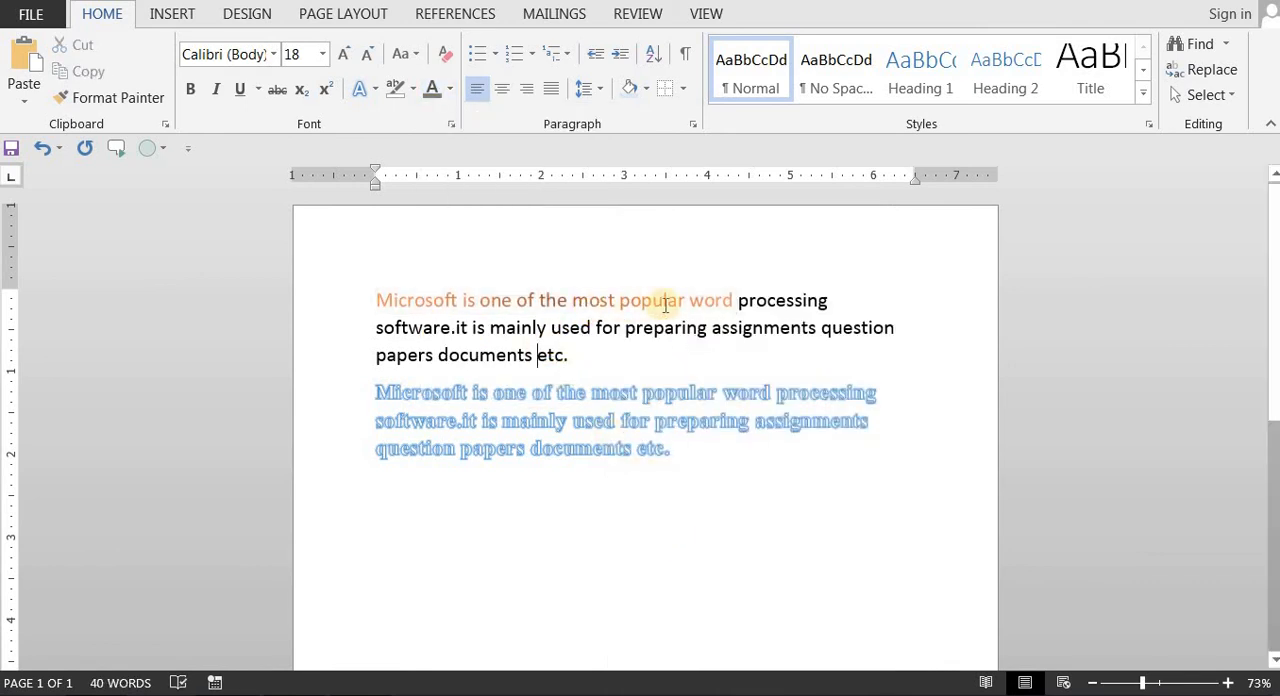
Step: Change the orange phrase's font colour to the first dark gradient variation and deselect it
{"action": "left_click_drag", "start_coordinate": [735, 300], "coordinate": [377, 299]}
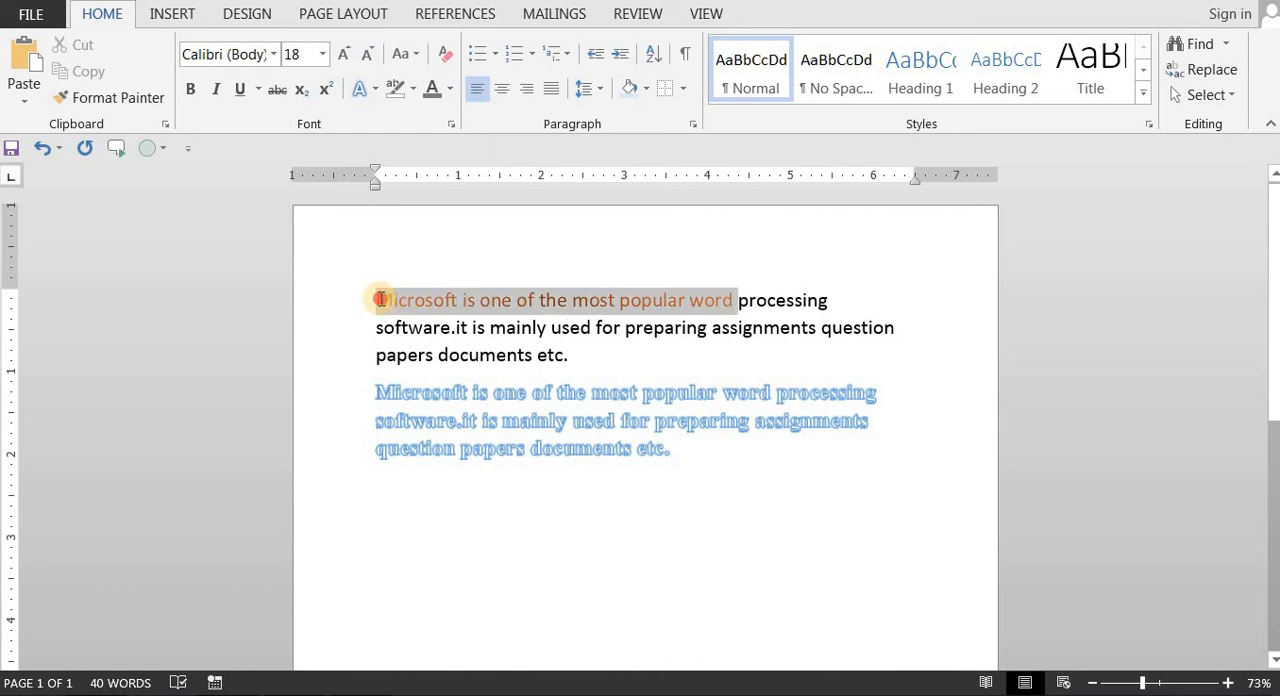
{"action": "left_click", "coordinate": [450, 89]}
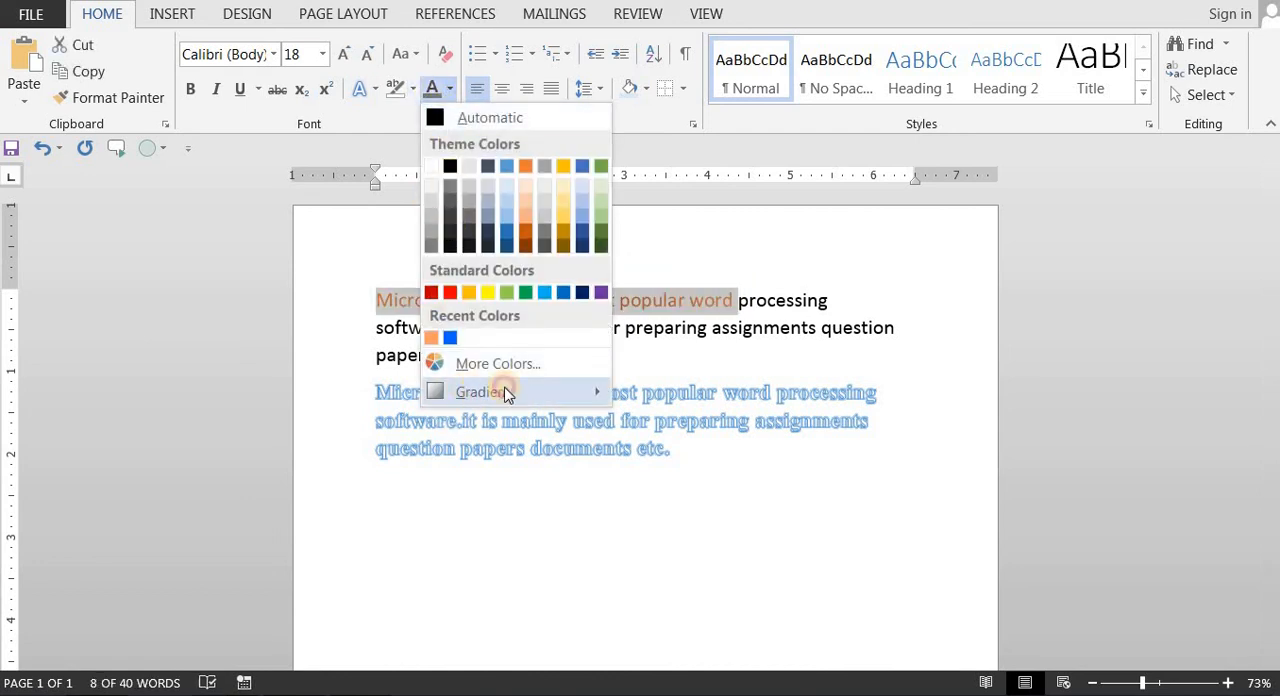
{"action": "mouse_move", "coordinate": [505, 391]}
{"action": "left_click", "coordinate": [638, 510]}
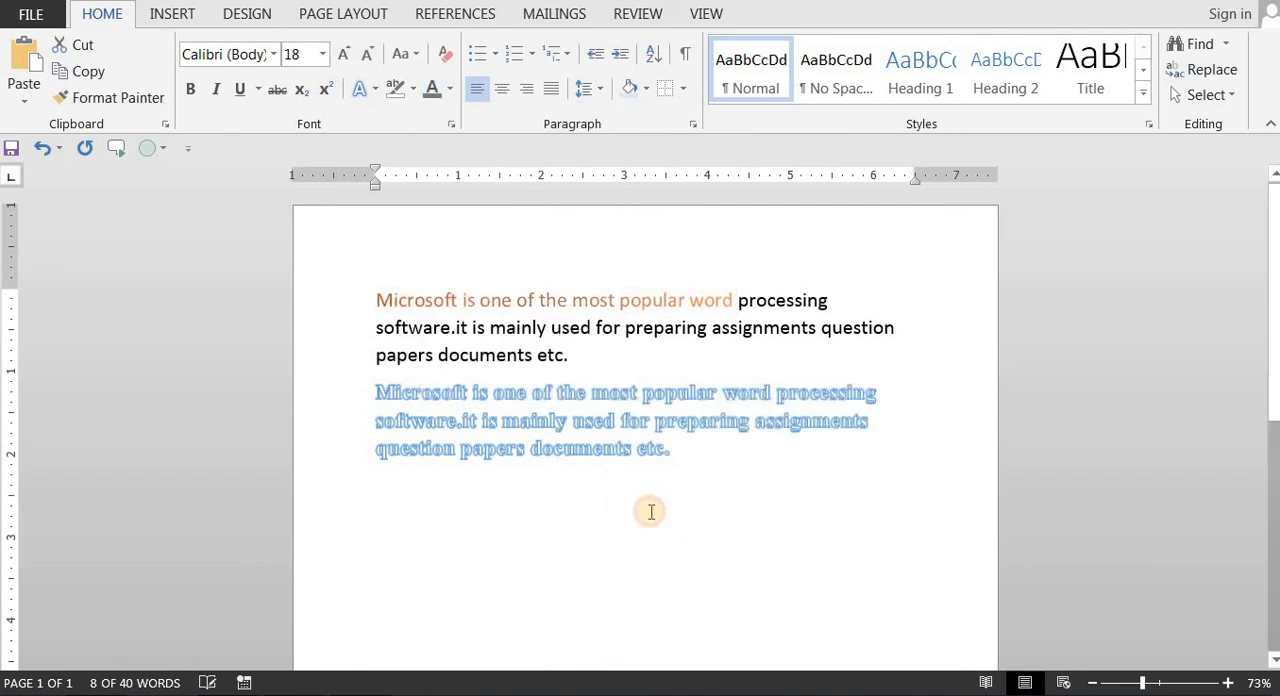
{"action": "left_click", "coordinate": [626, 338]}
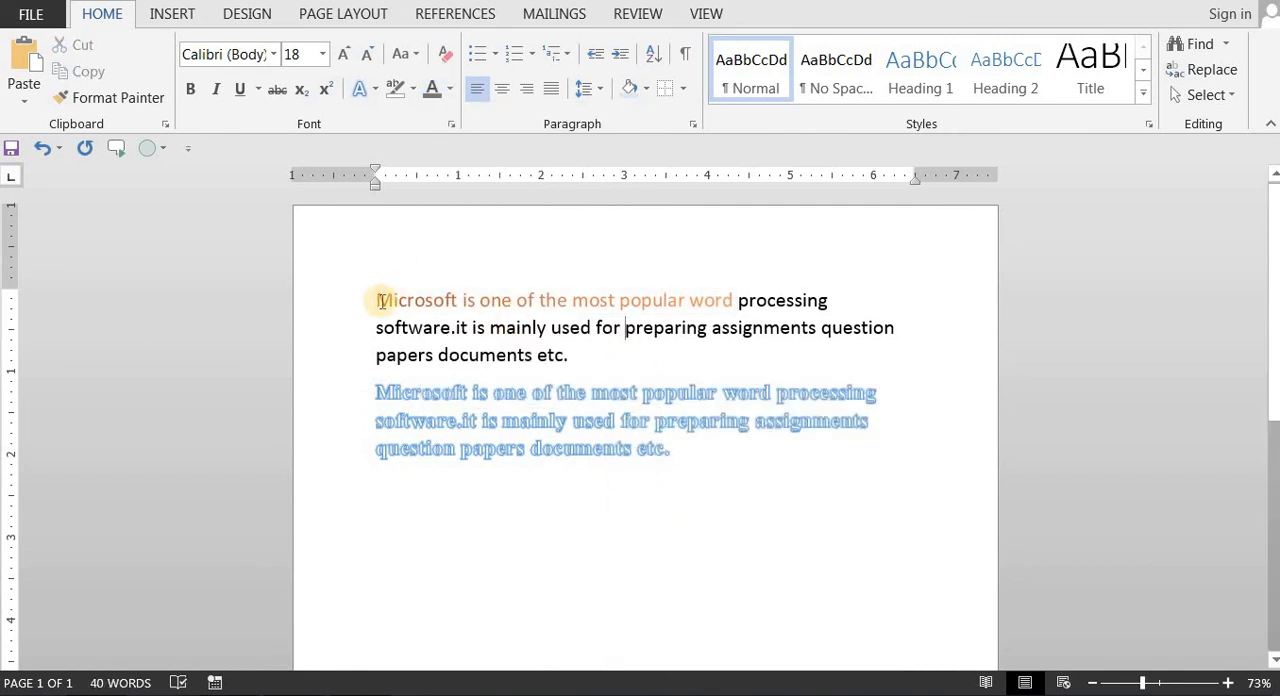
Step: Enlarge the gradient-coloured text in the first paragraph in increments past 22 pt and deselect it
{"action": "left_click_drag", "start_coordinate": [733, 298], "coordinate": [410, 296]}
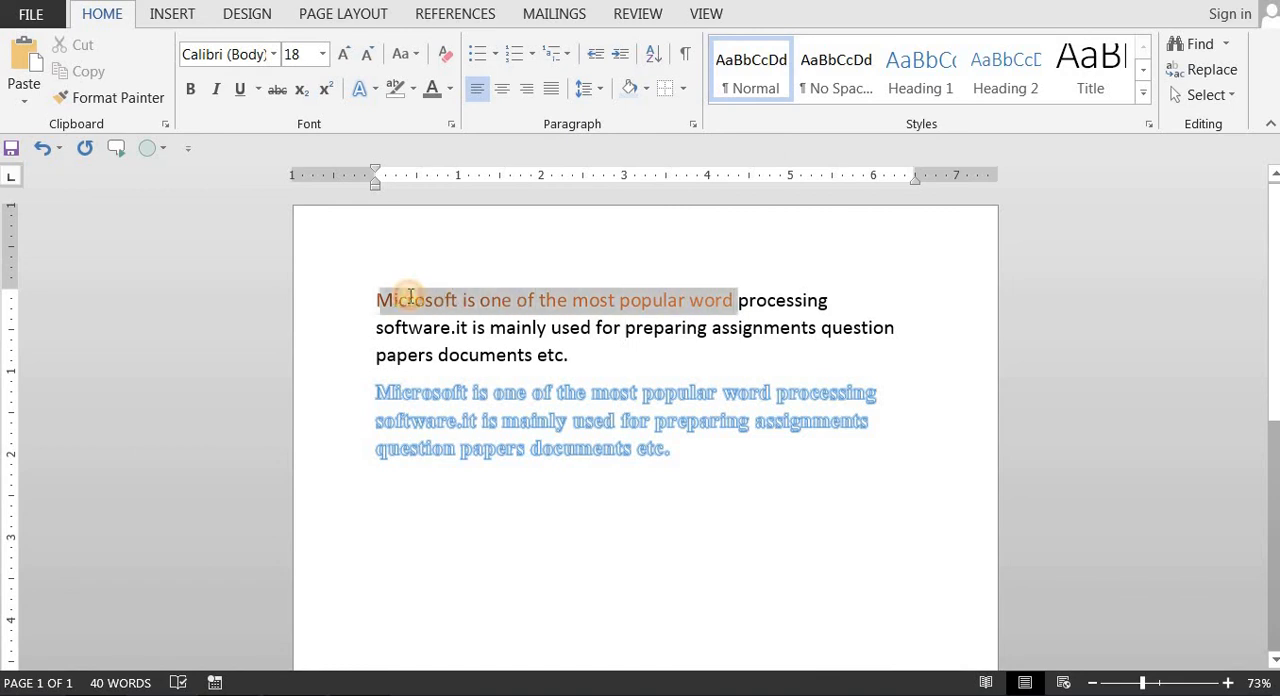
{"action": "left_click", "coordinate": [343, 54]}
{"action": "left_click", "coordinate": [343, 54]}
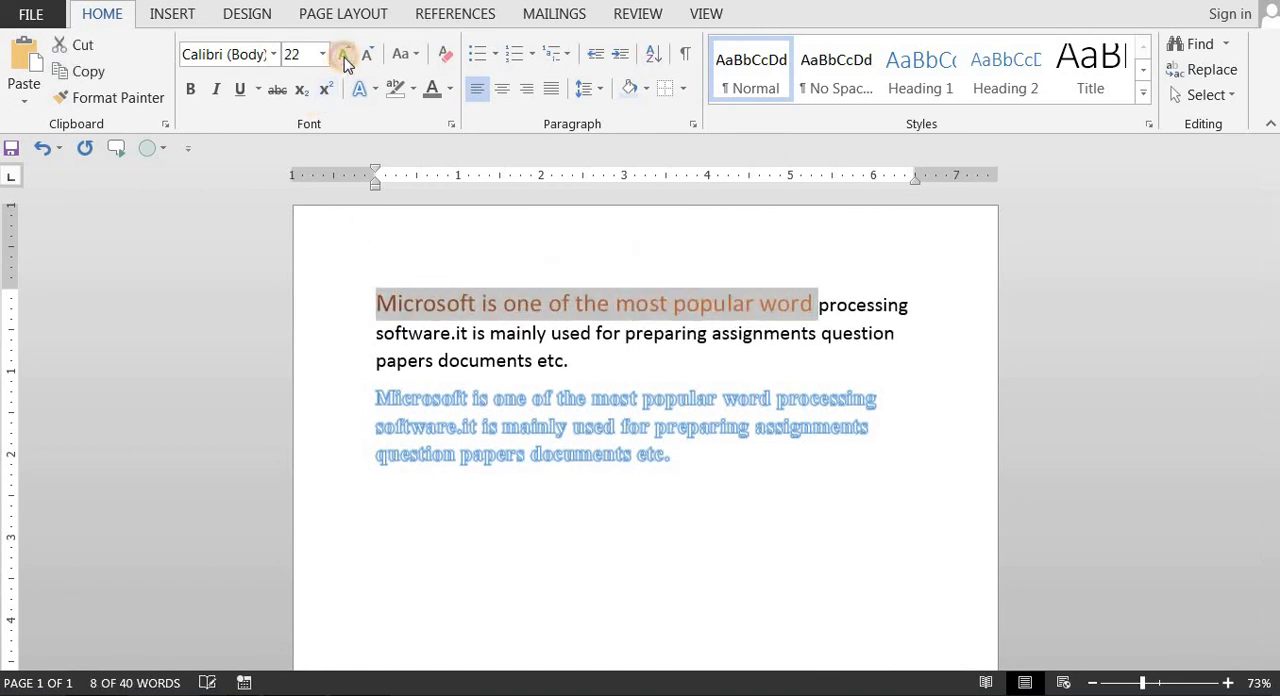
{"action": "left_click", "coordinate": [343, 54]}
{"action": "left_click", "coordinate": [343, 54]}
{"action": "left_click", "coordinate": [432, 285]}
{"action": "left_click_drag", "start_coordinate": [378, 300], "coordinate": [446, 300]}
{"action": "left_click_drag", "start_coordinate": [660, 305], "coordinate": [829, 305]}
{"action": "left_click", "coordinate": [728, 340]}
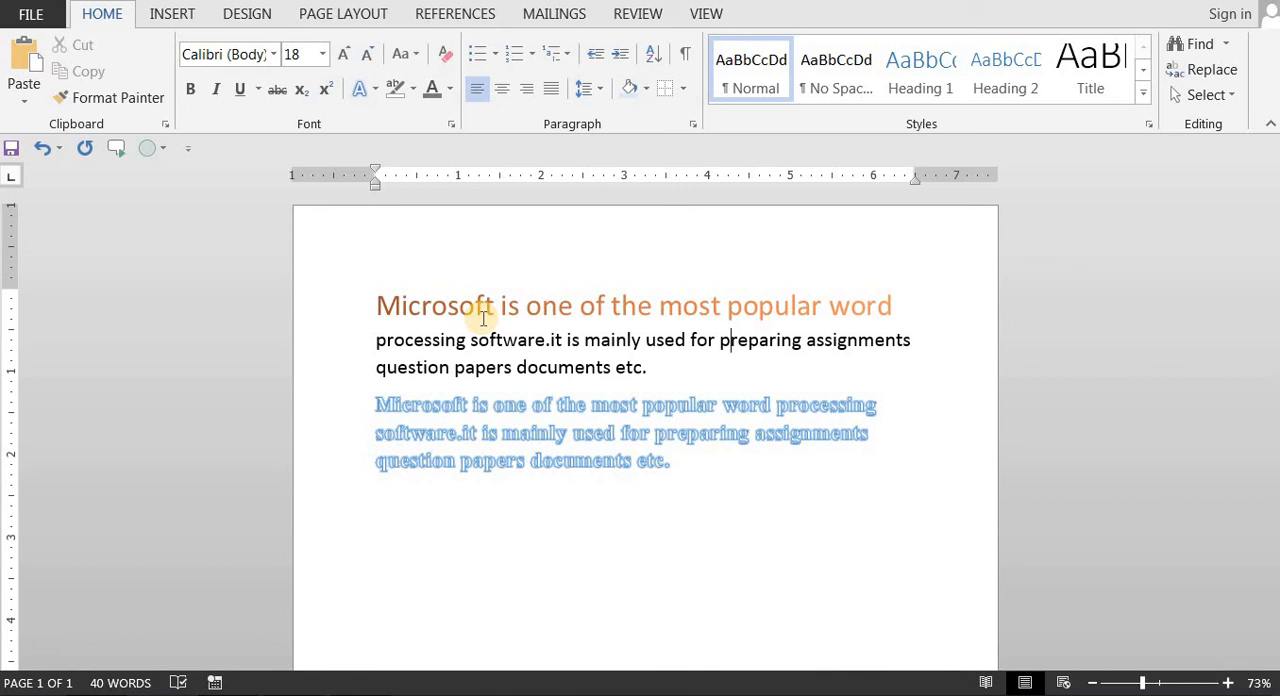
{"action": "key", "text": "Down"}
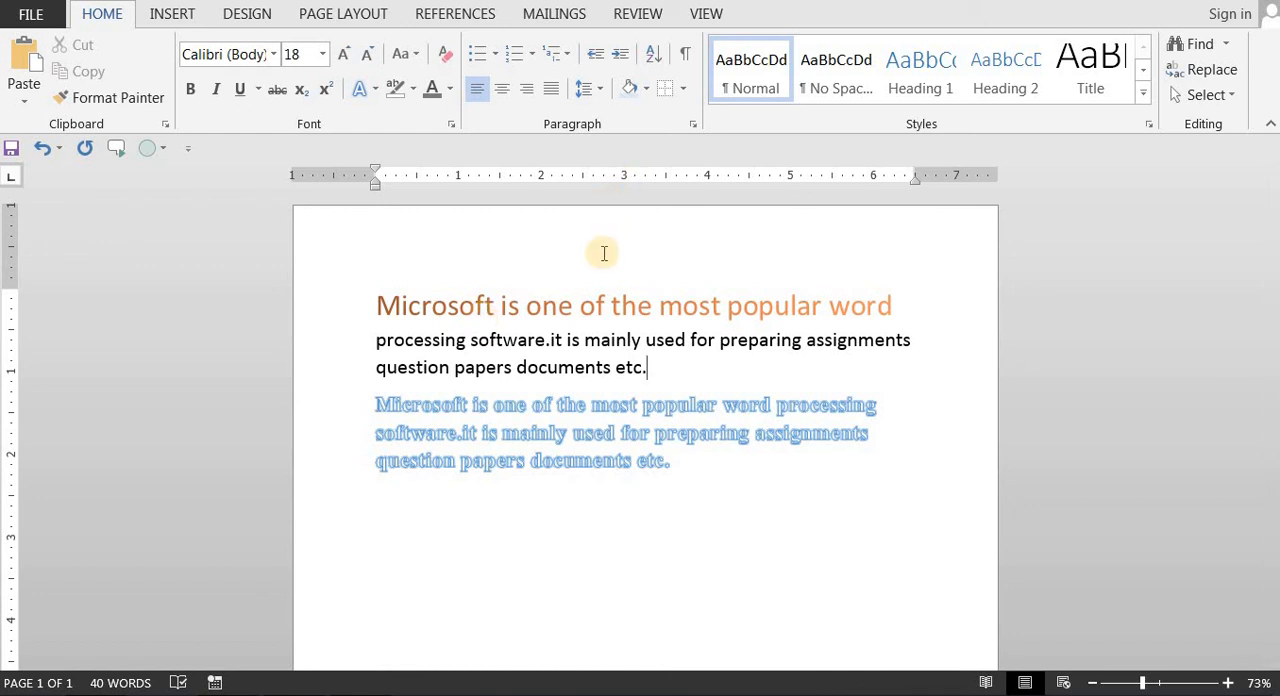